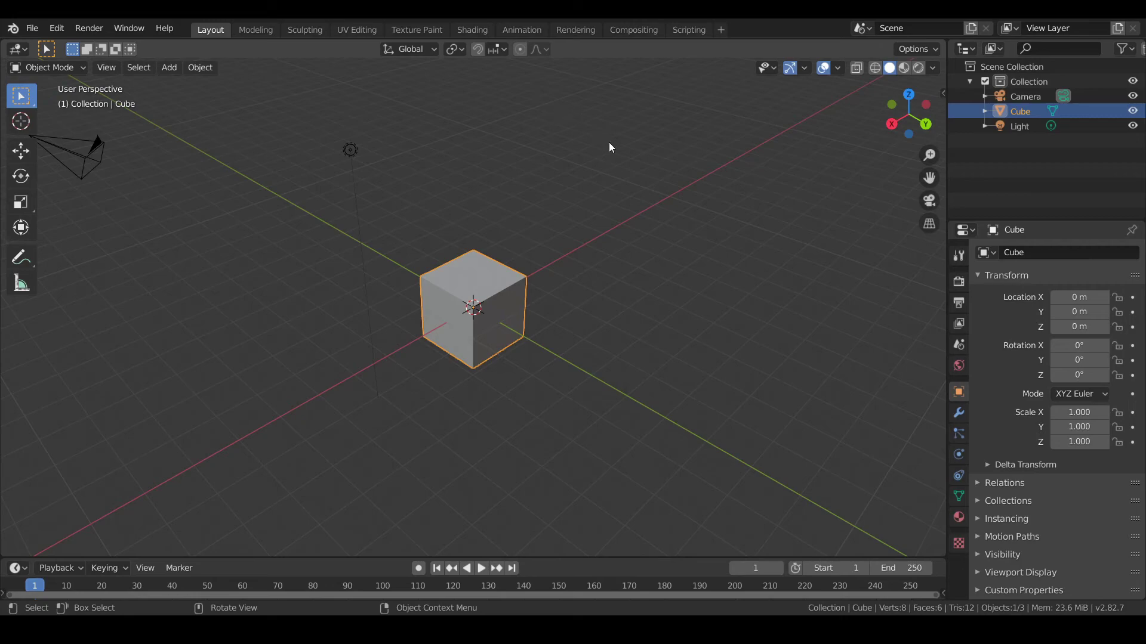
- Show the scene in the front orthographic view with the default cube near the middle
middle_drag(578, 189, 500, 201)
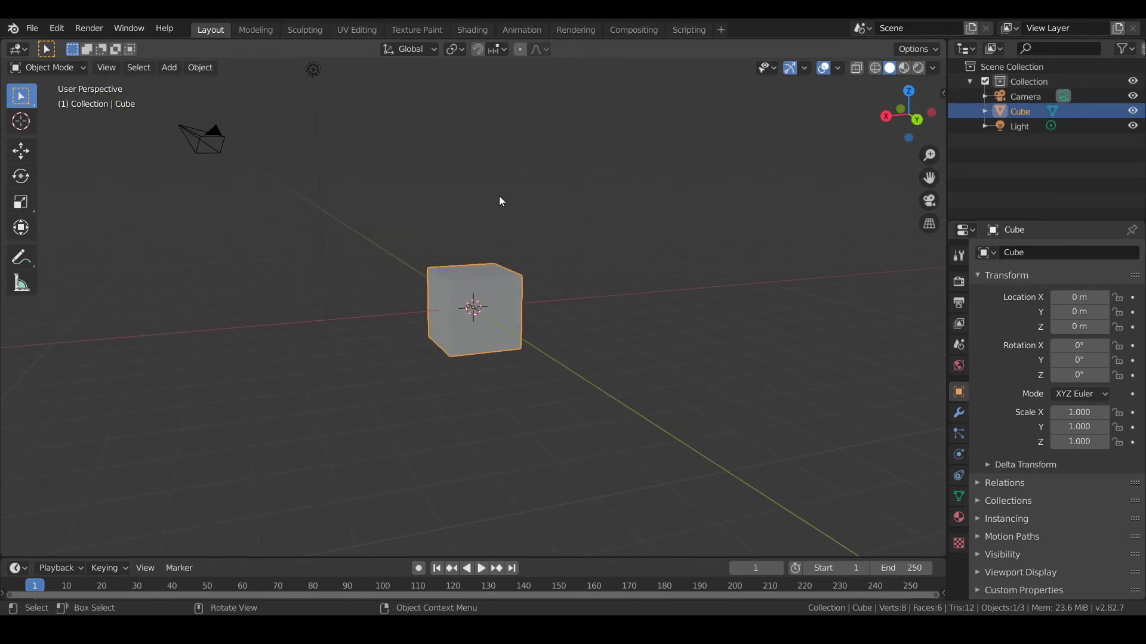
key(KP_7)
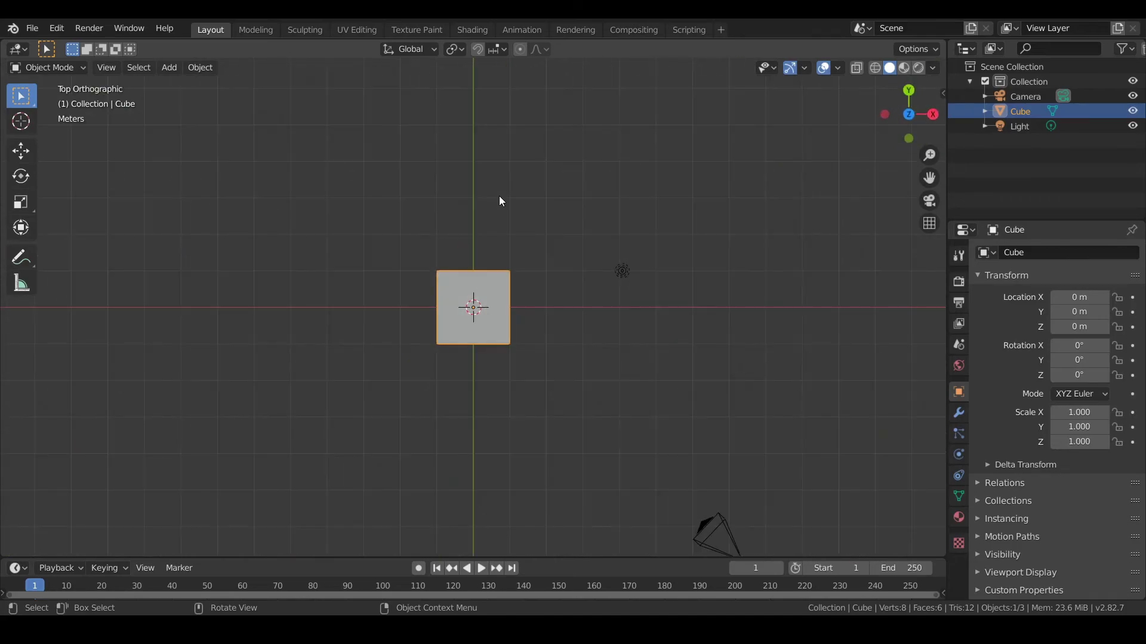
key(KP_1)
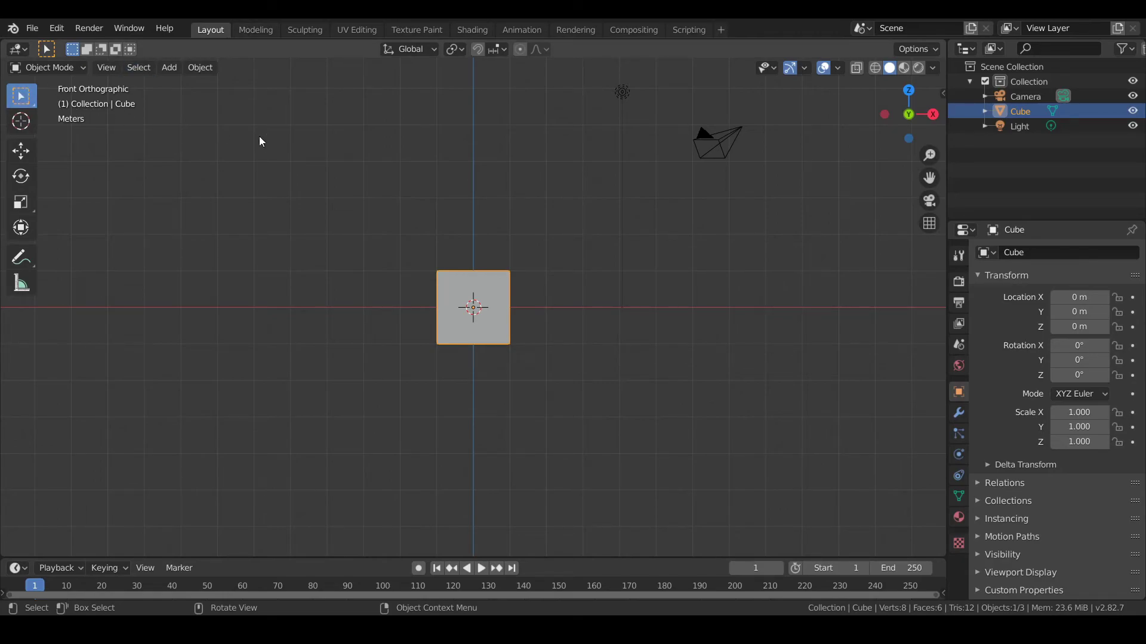
middle_drag(259, 142, 597, 155)
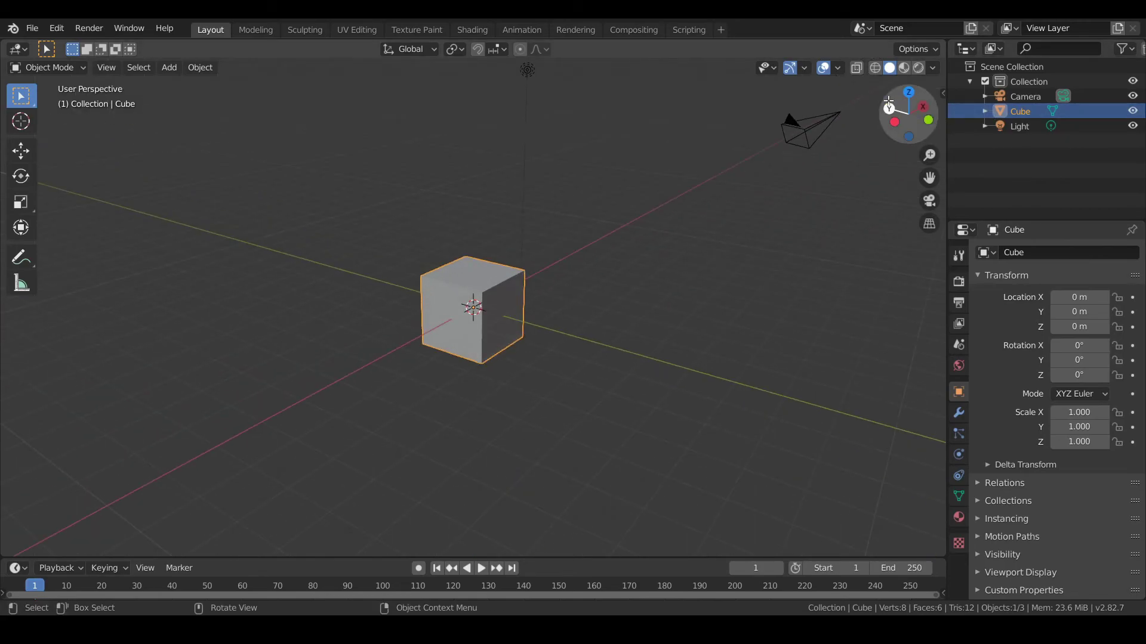
click(887, 106)
mouse_move(913, 110)
mouse_down()
mouse_move(738, 174)
mouse_move(922, 100)
mouse_up()
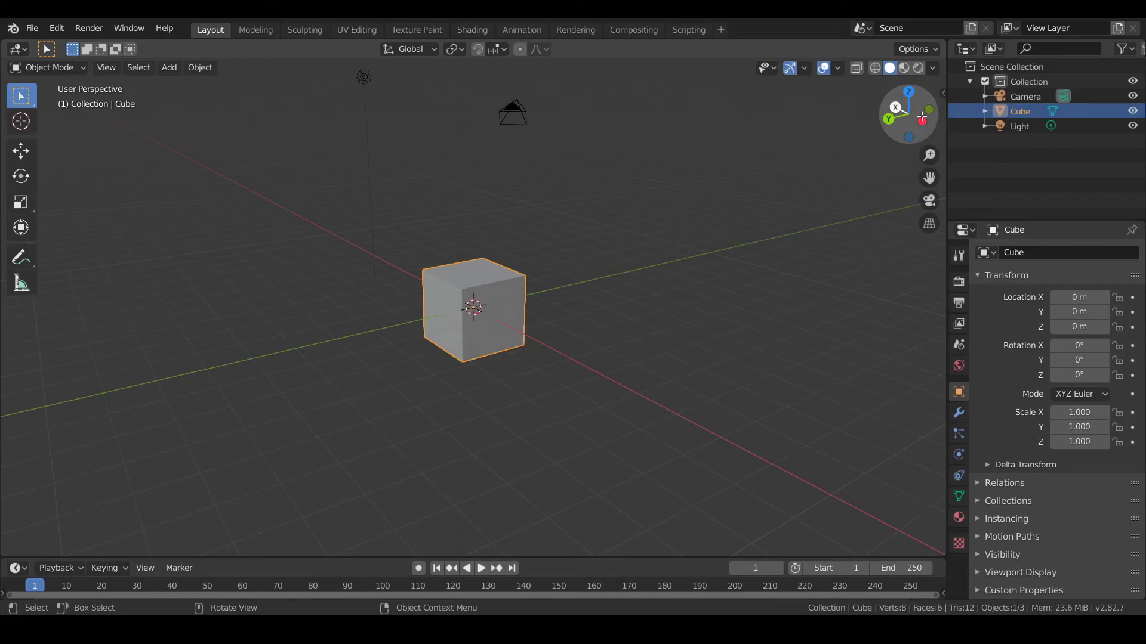
click(929, 109)
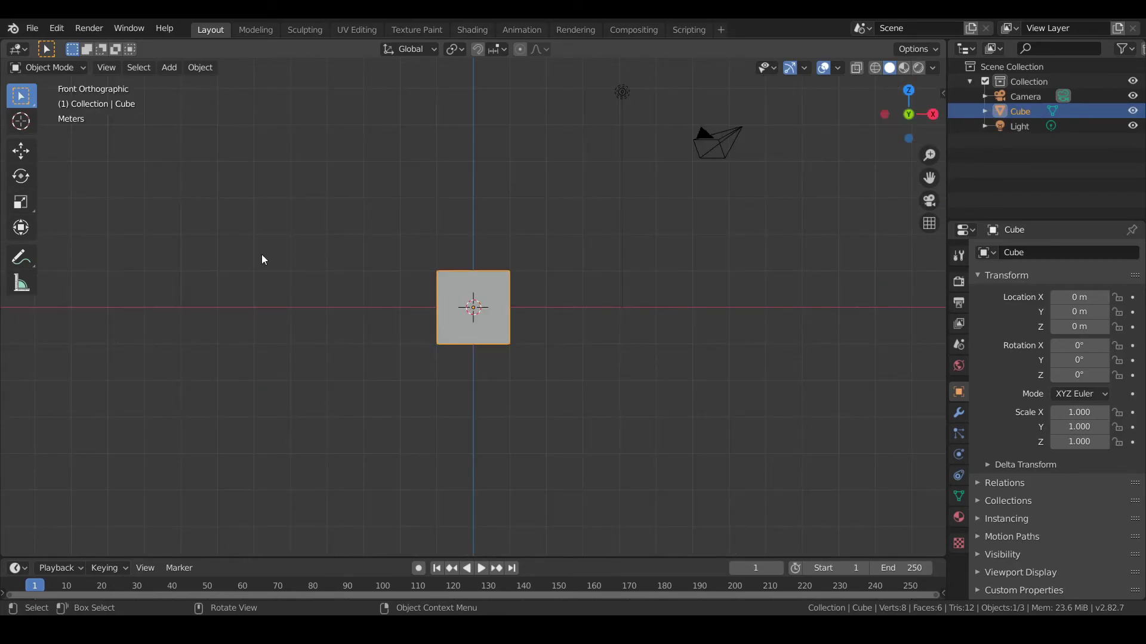
shift+middle_drag(377, 213, 389, 235)
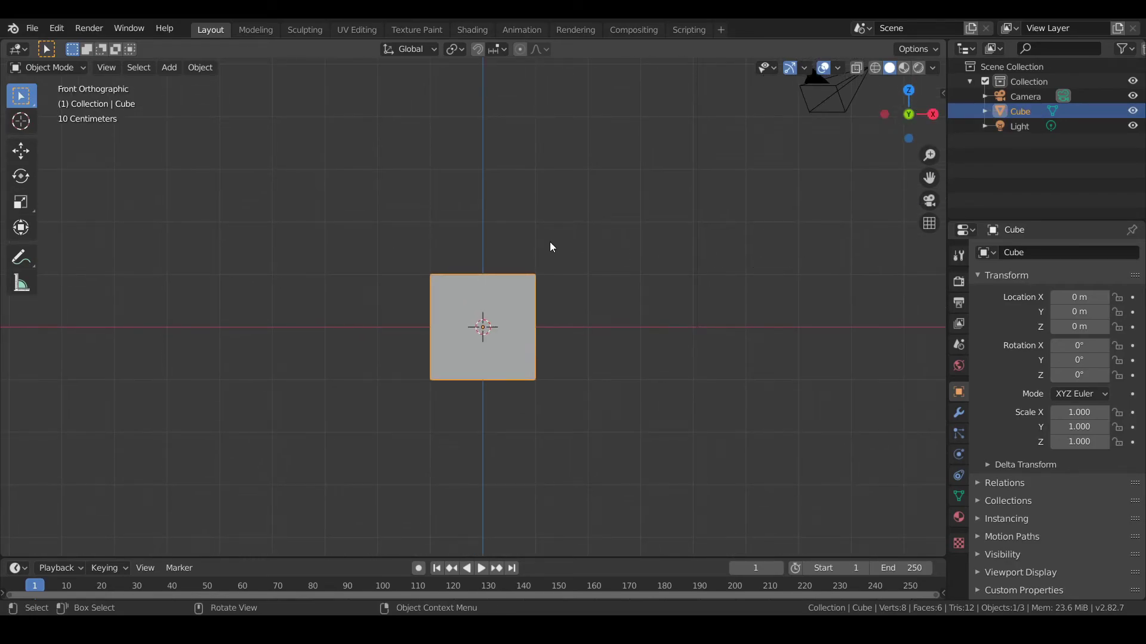
- Delete the default cube from the scene
key(x)
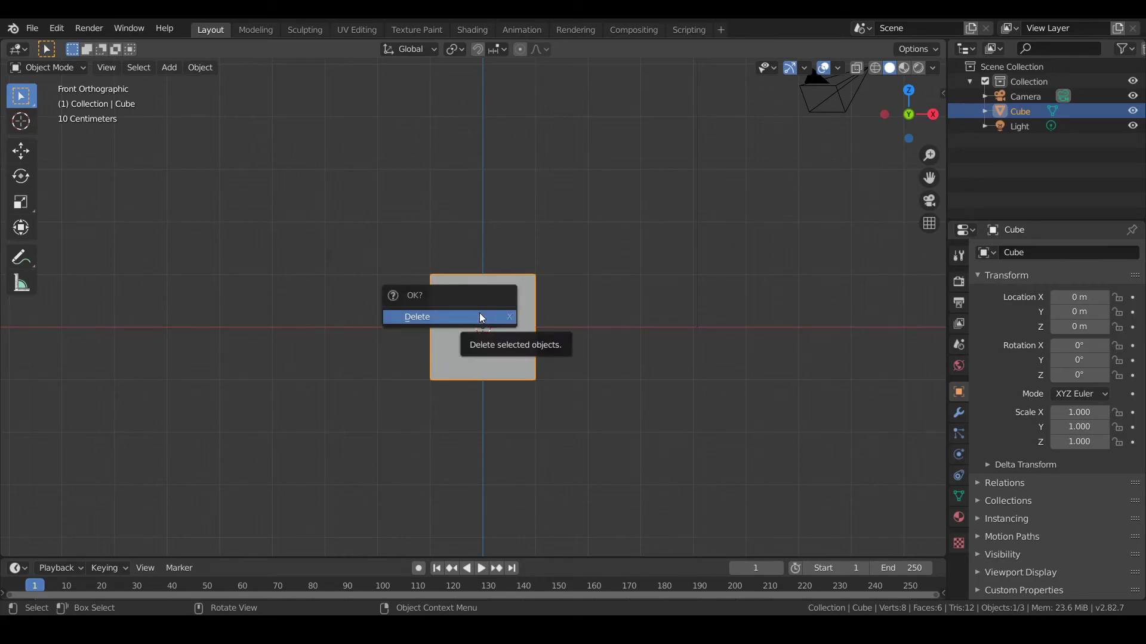
click(479, 313)
scroll(501, 275, down, 1)
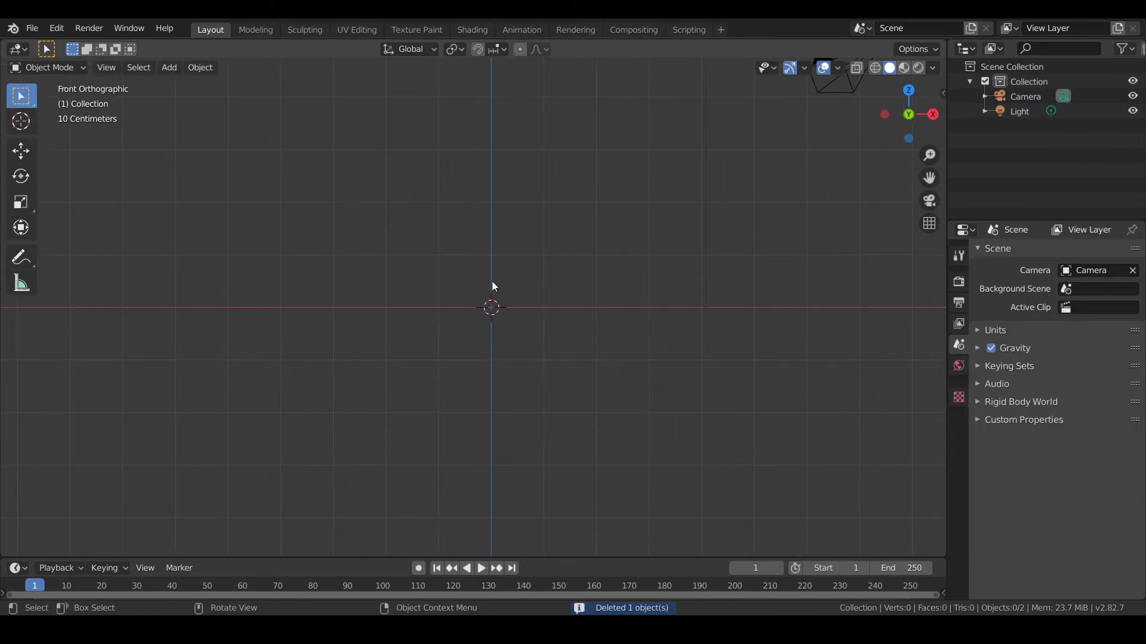
- Add a Grease Pencil Stroke object at the world origin and switch it to Draw mode
key(shift+a)
mouse_move(484, 296)
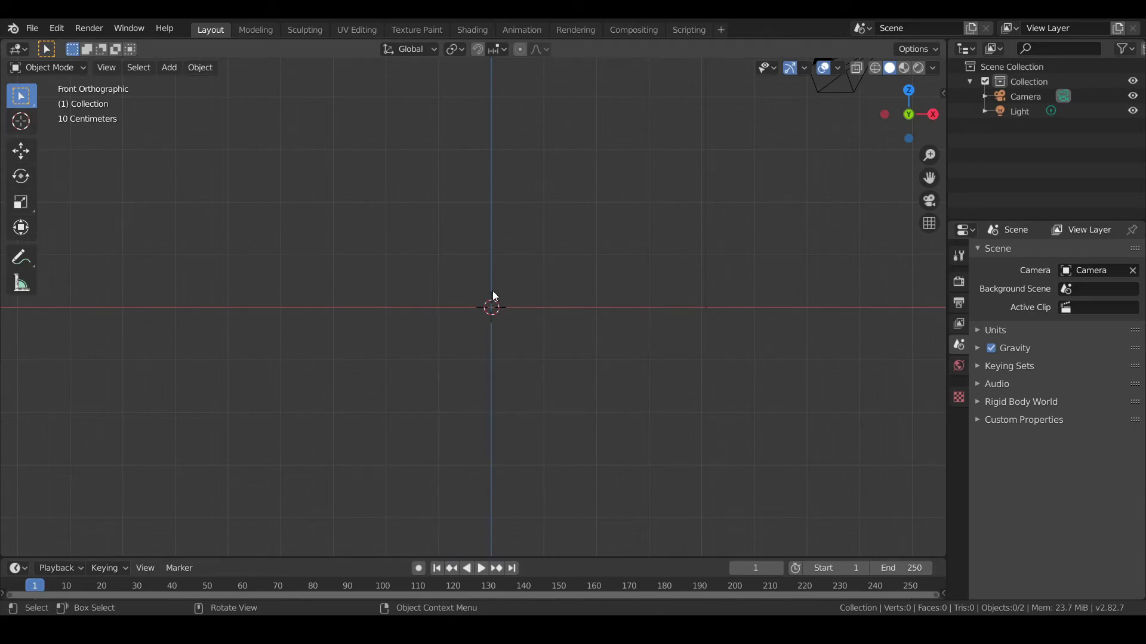
key(shift+a)
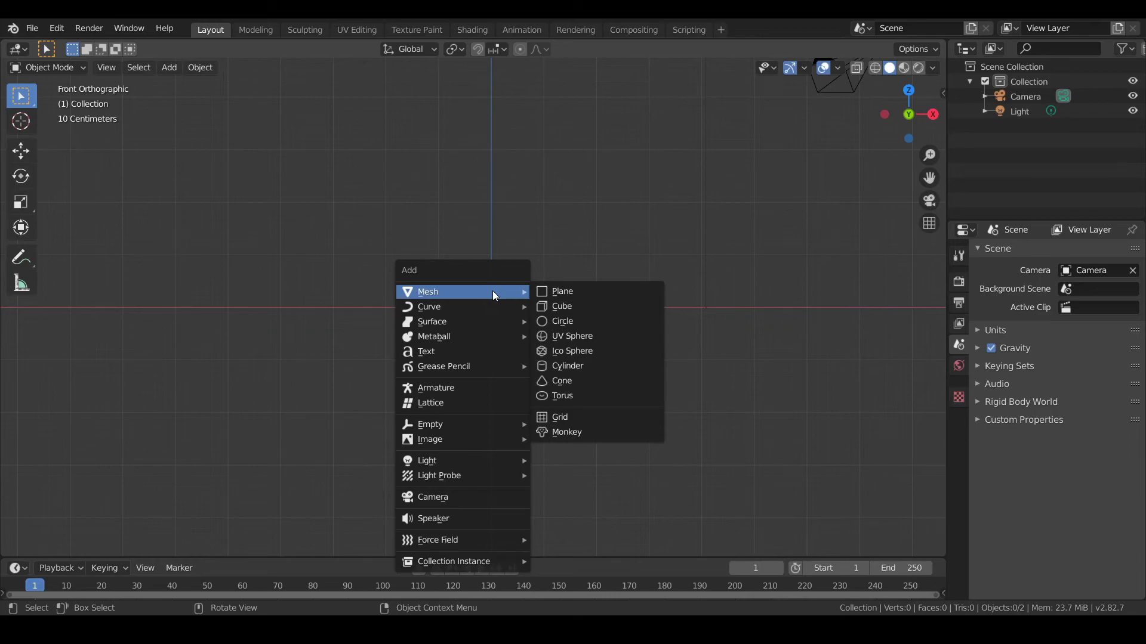
mouse_move(480, 368)
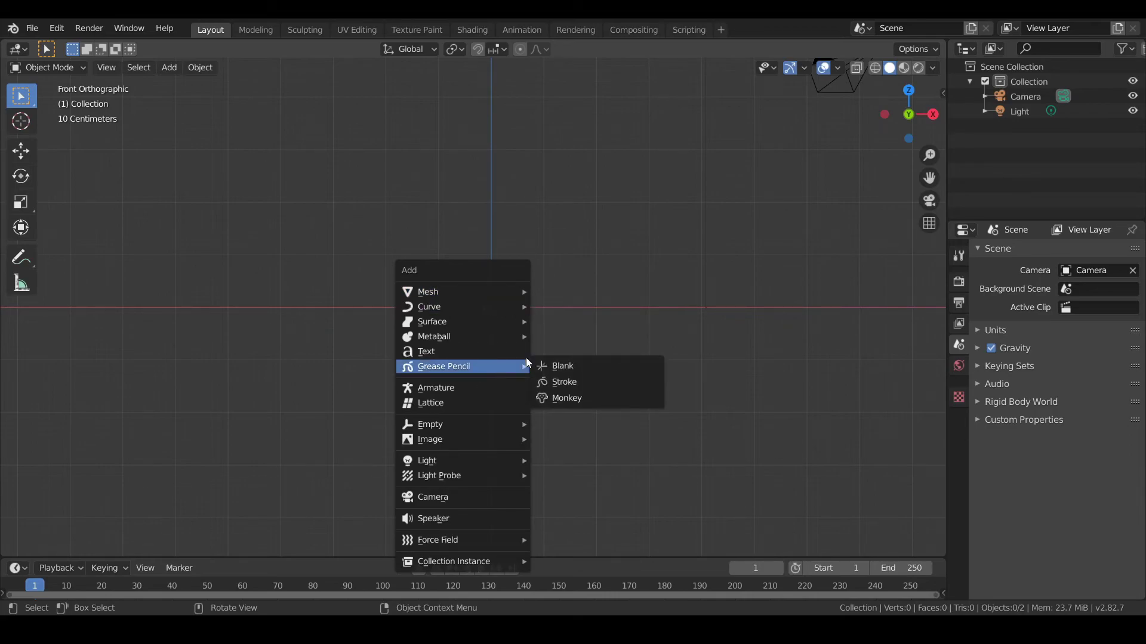
click(561, 381)
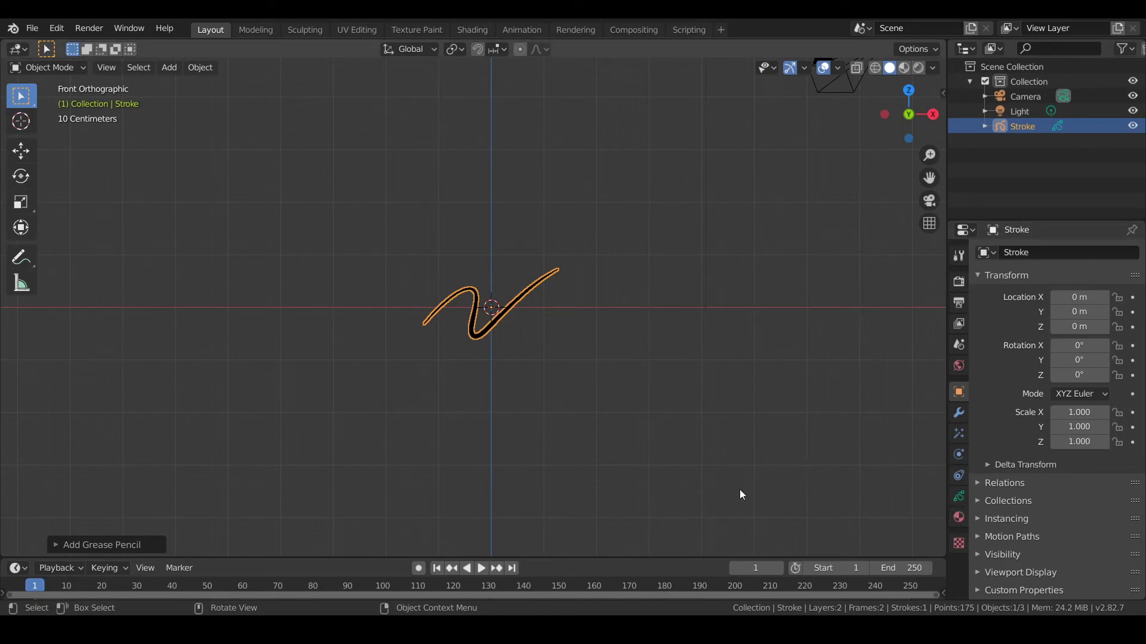
click(57, 69)
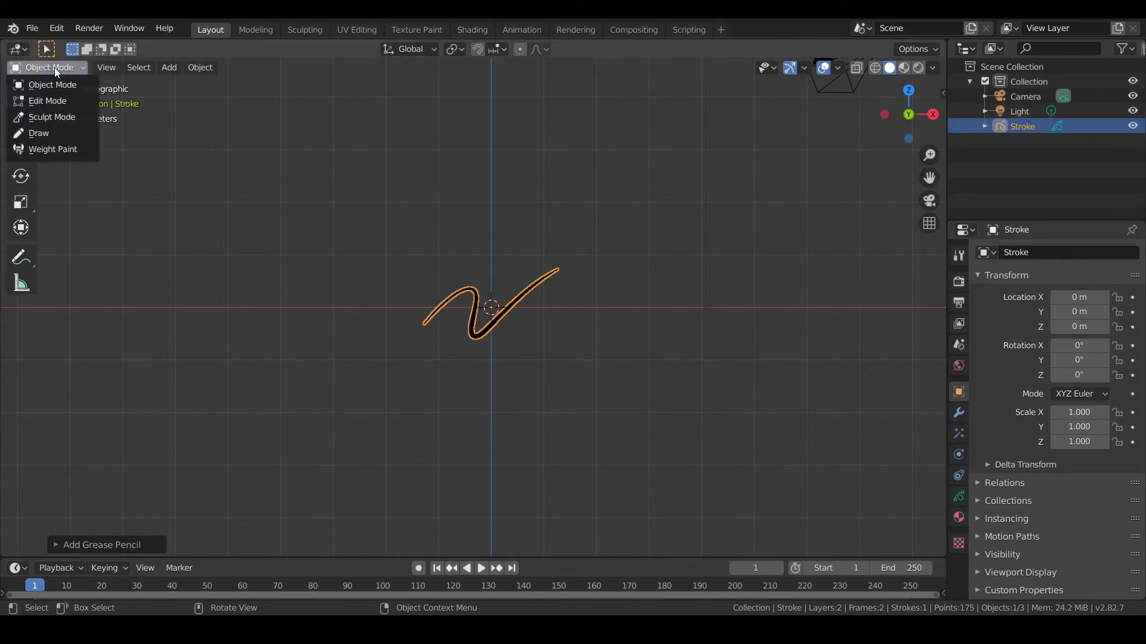
click(40, 134)
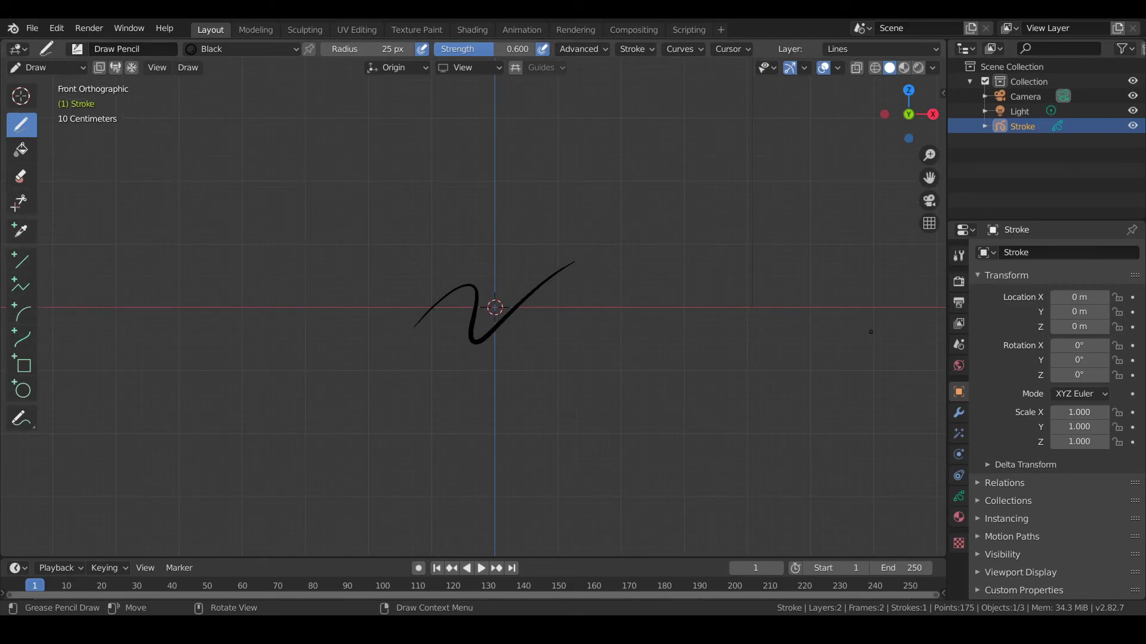
- Draw a freehand circle around the middle of the black stroke on the Colors layer, using the Red material
click(958, 498)
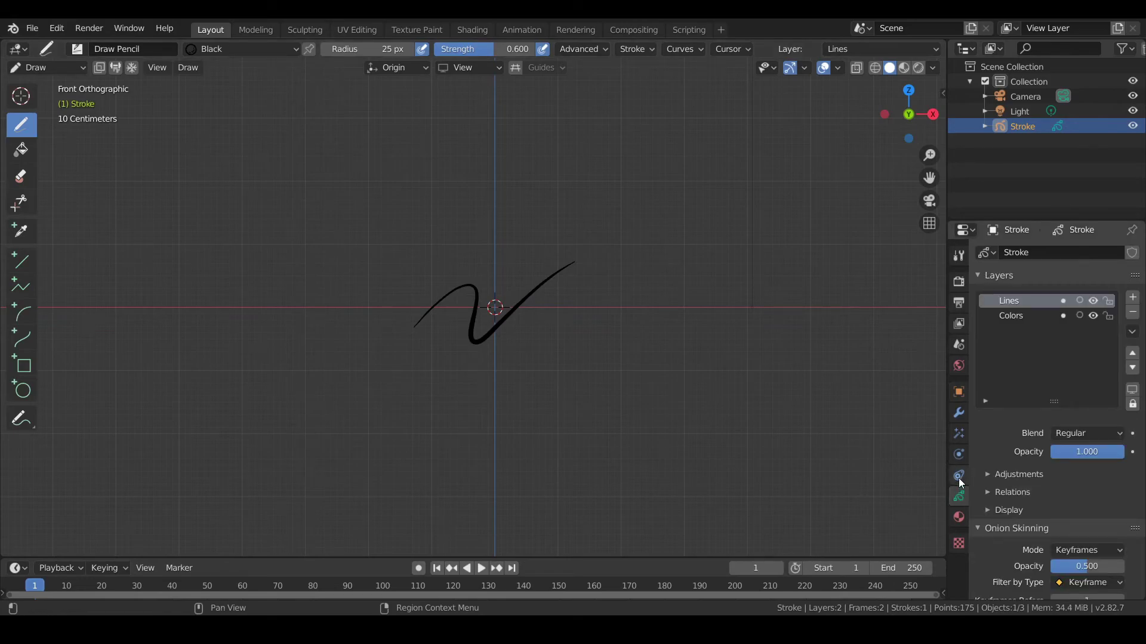
click(960, 518)
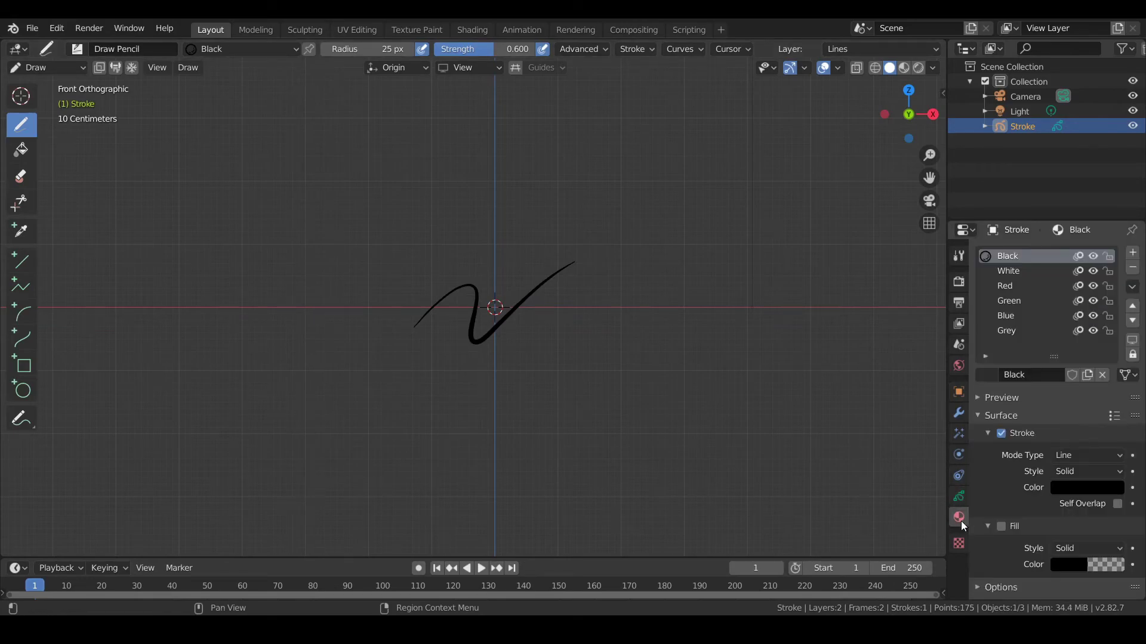
click(959, 498)
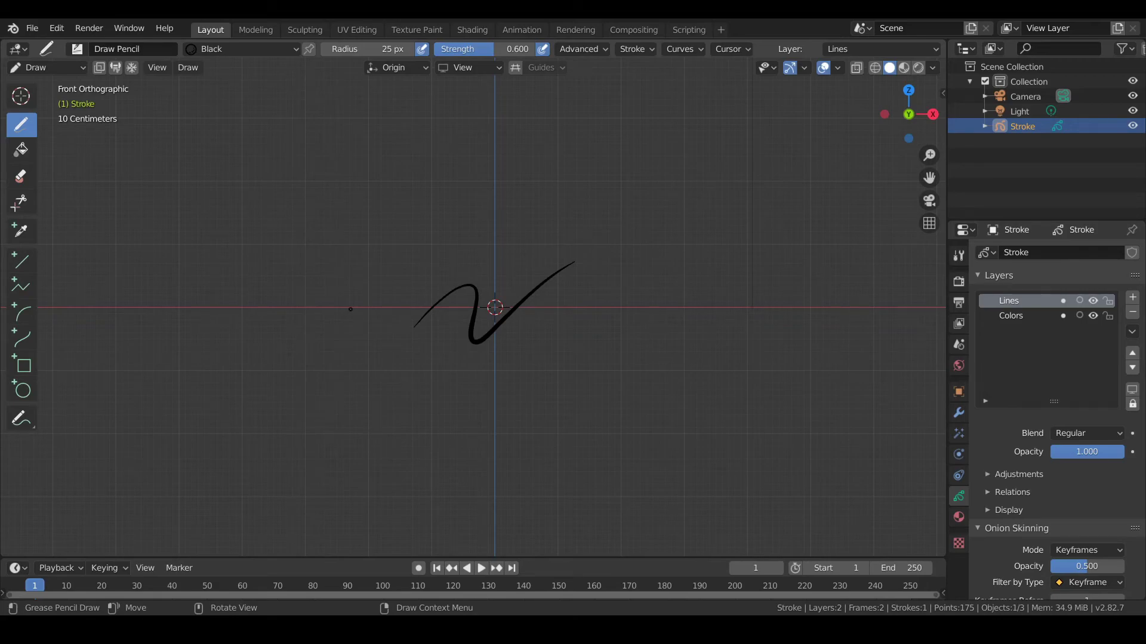
scroll(524, 239, up, 3)
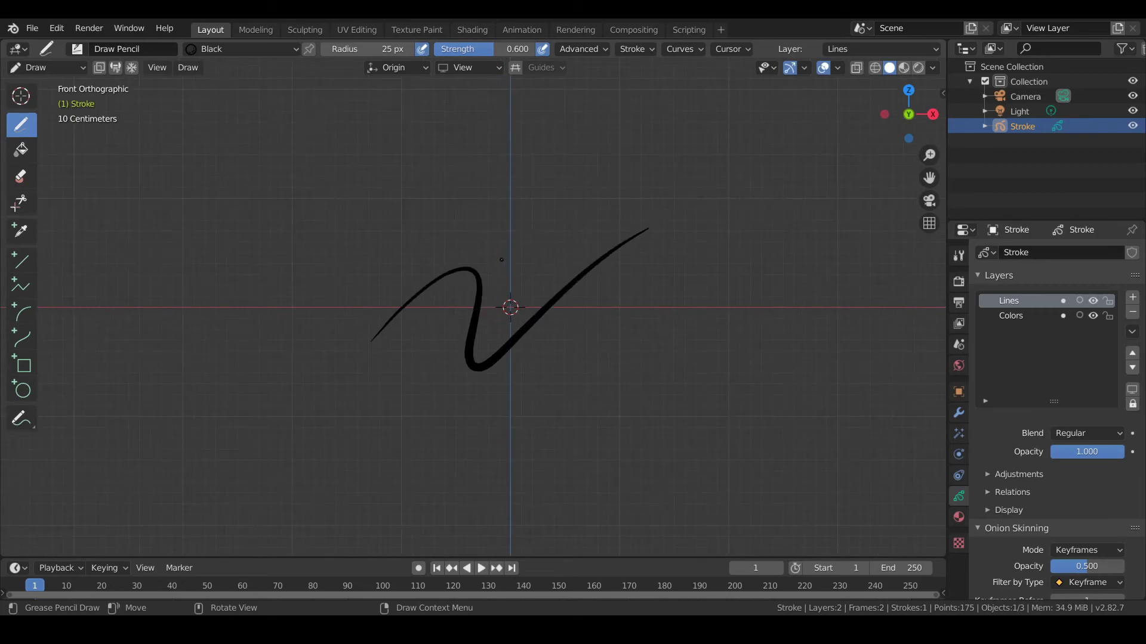
scroll(524, 239, up, 2)
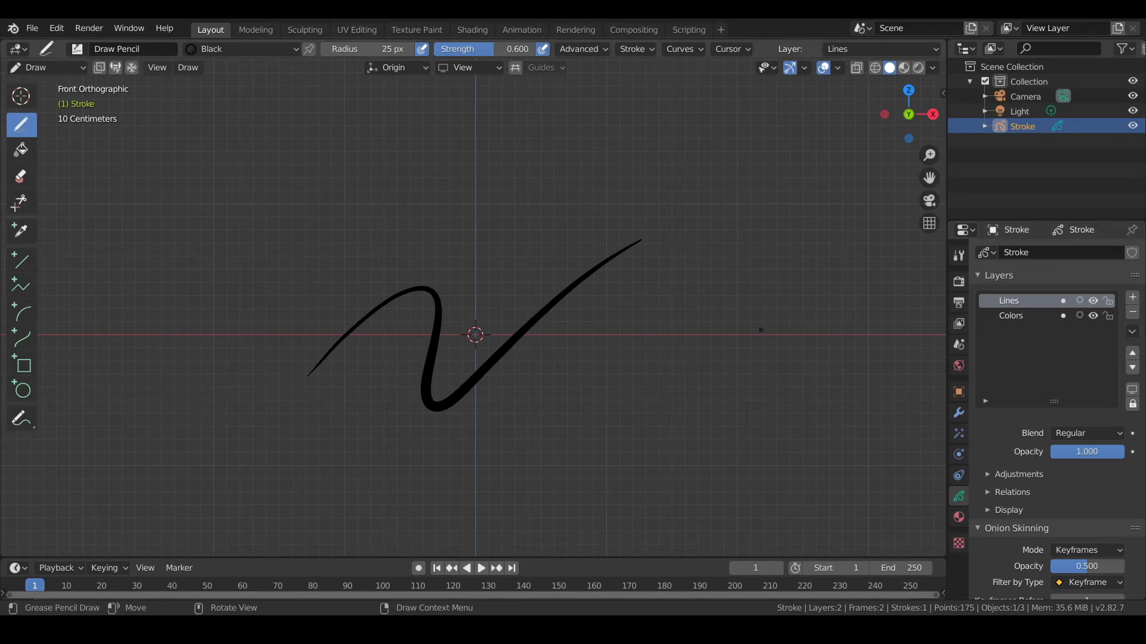
click(1018, 321)
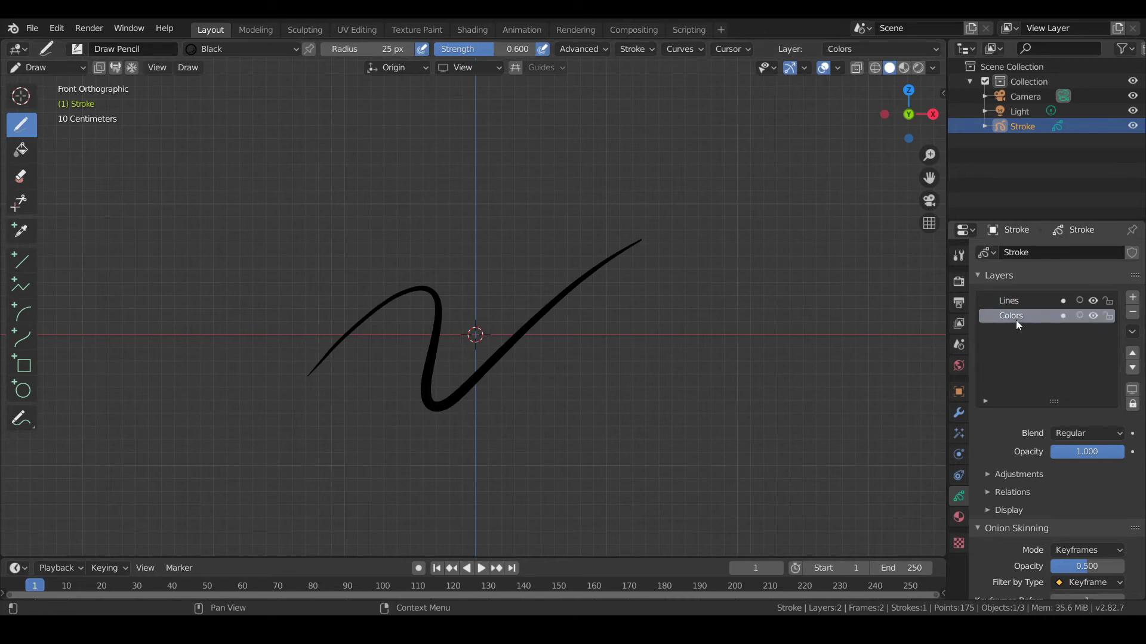
click(958, 518)
click(1005, 286)
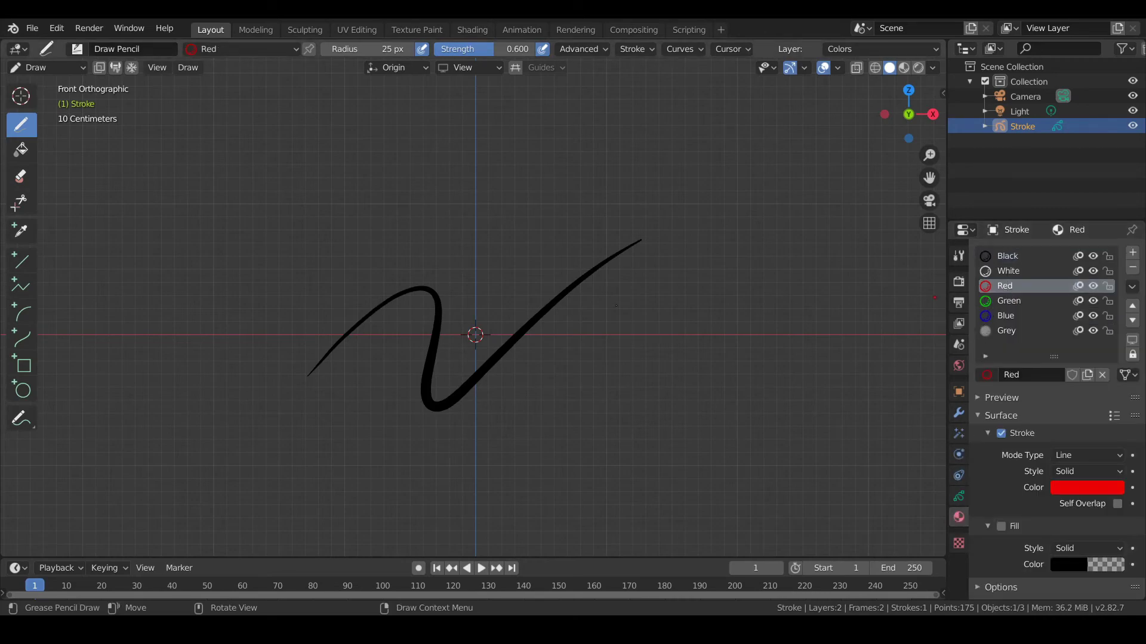
drag(458, 234, 495, 430)
drag(434, 243, 436, 244)
scroll(418, 271, up, 1)
scroll(568, 275, up, 1)
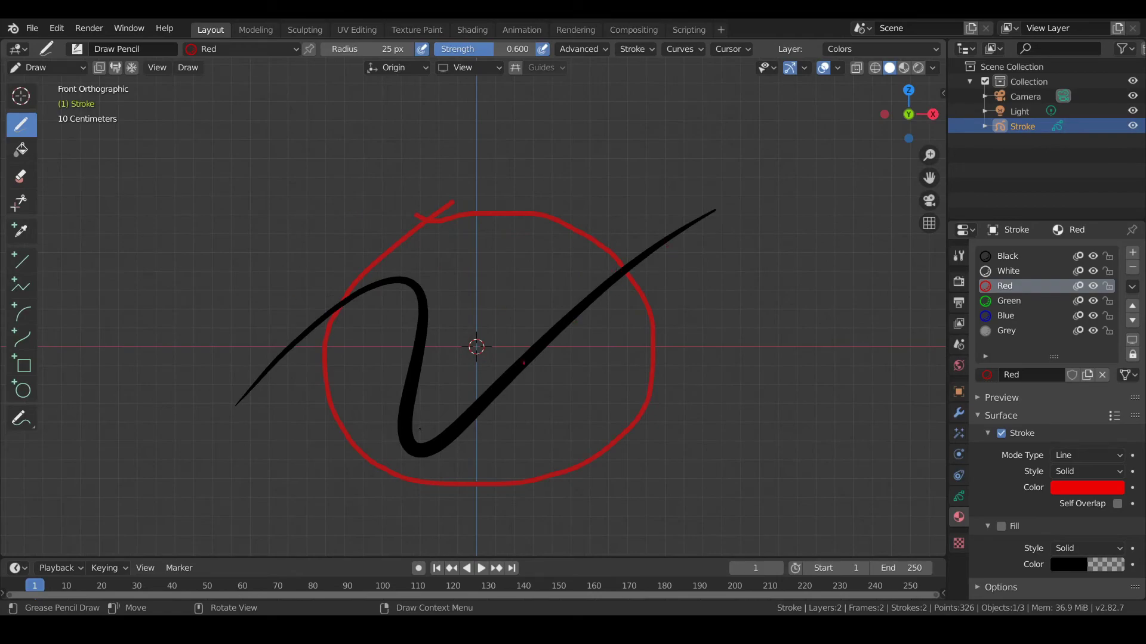
- Hide and show the Lines and Colors layers one at a time to check which strokes each contains
click(958, 496)
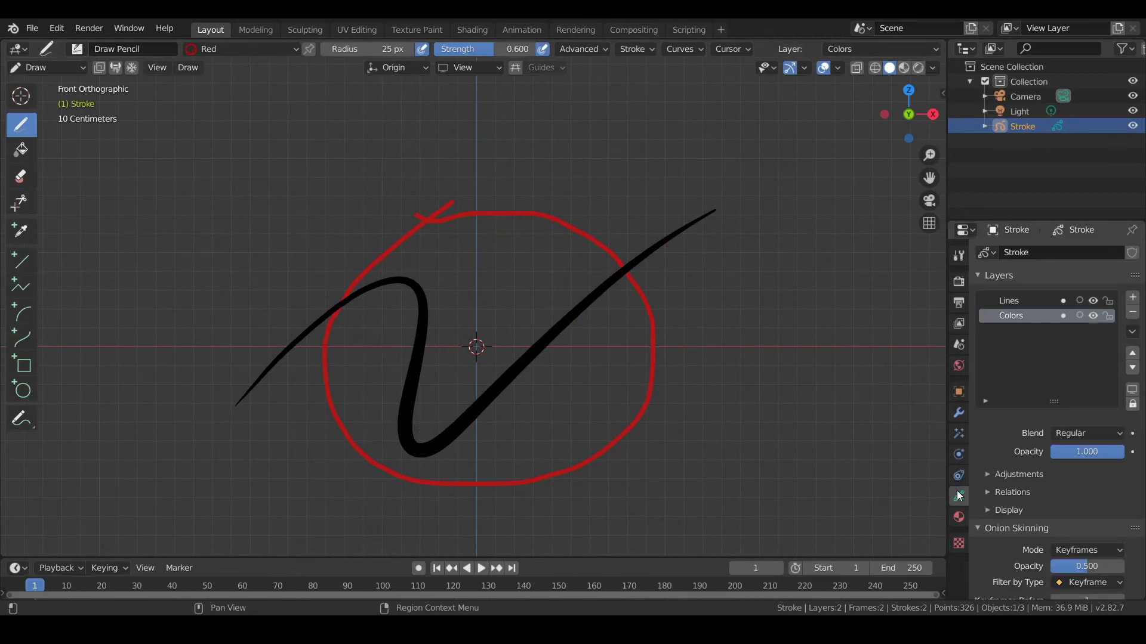
click(1013, 304)
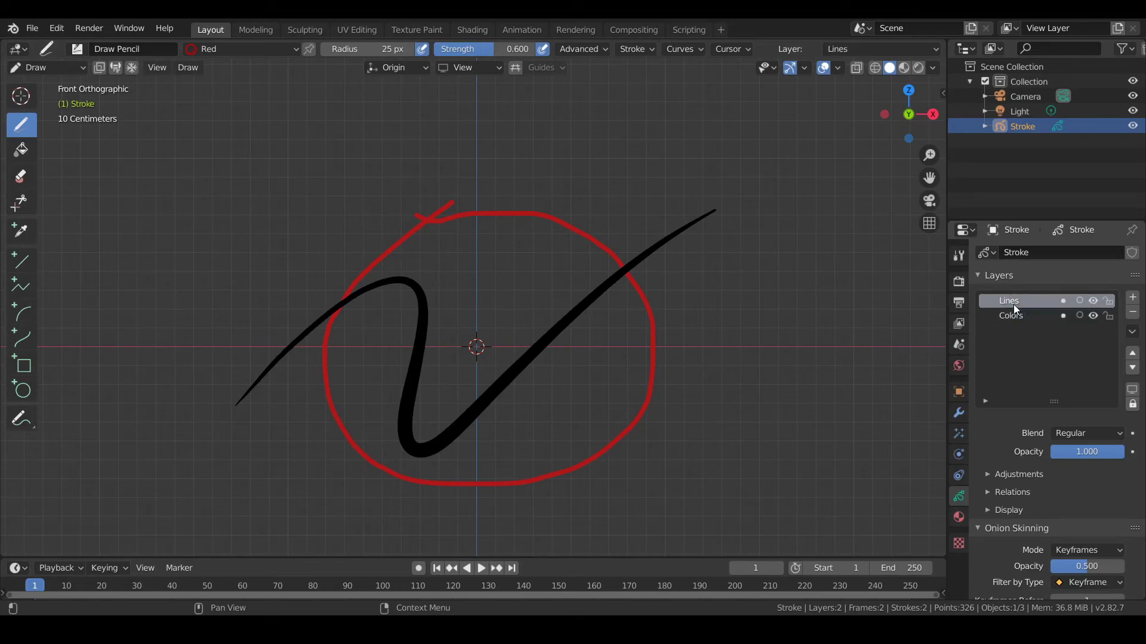
click(1094, 301)
click(1093, 302)
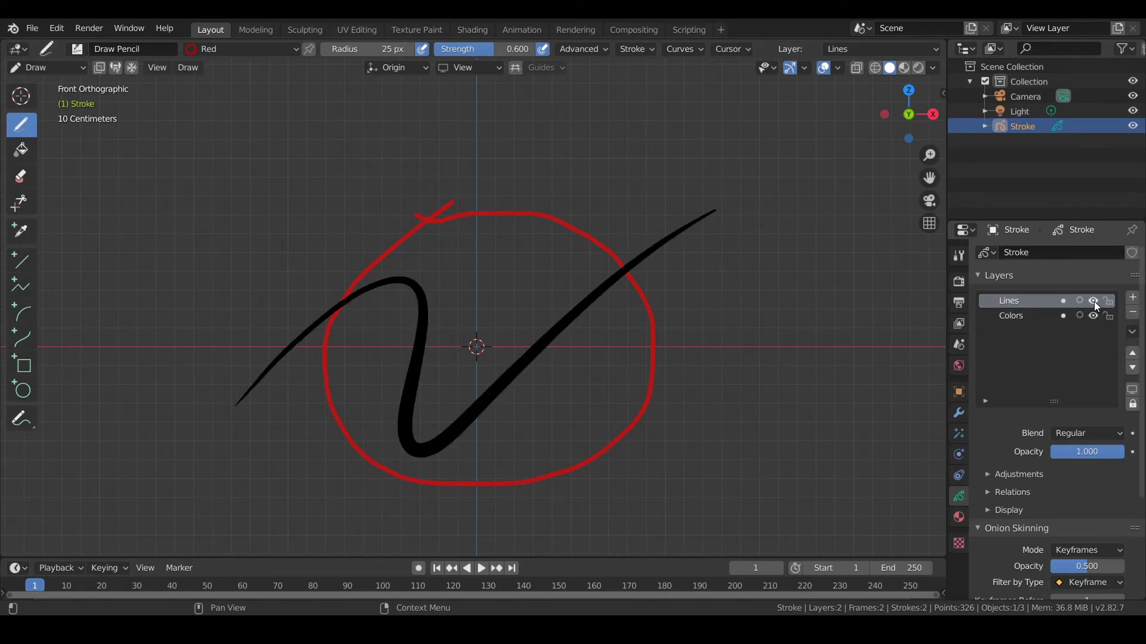
click(1094, 301)
click(1094, 302)
click(1093, 316)
click(1093, 316)
- Add a new Grease Pencil layer above Lines and name it Whatever
click(1132, 298)
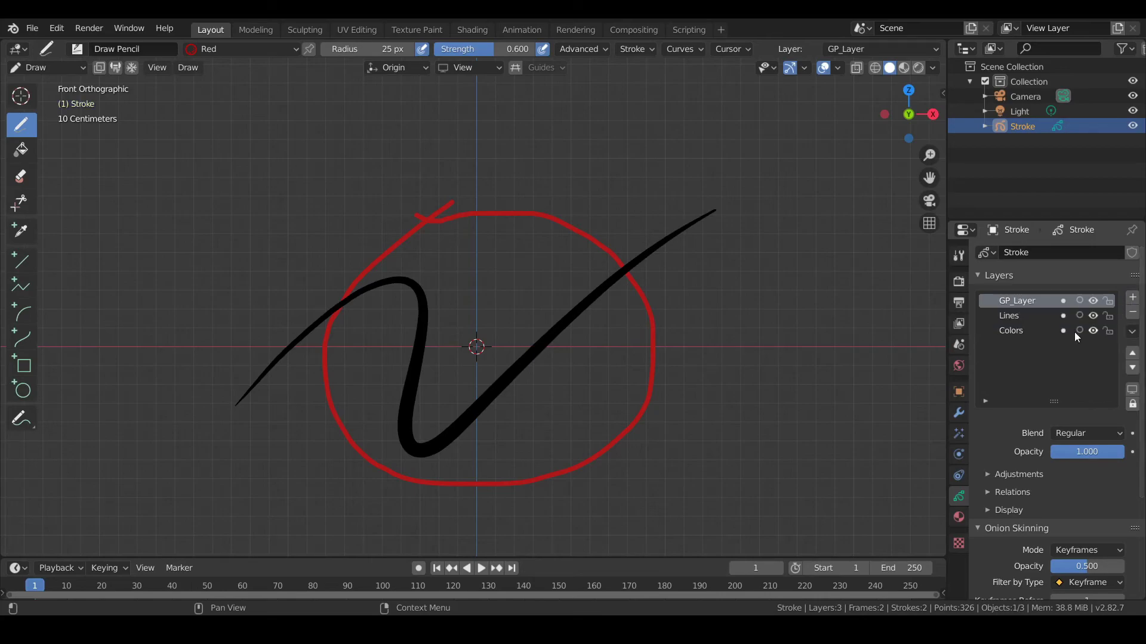
double_click(1041, 303)
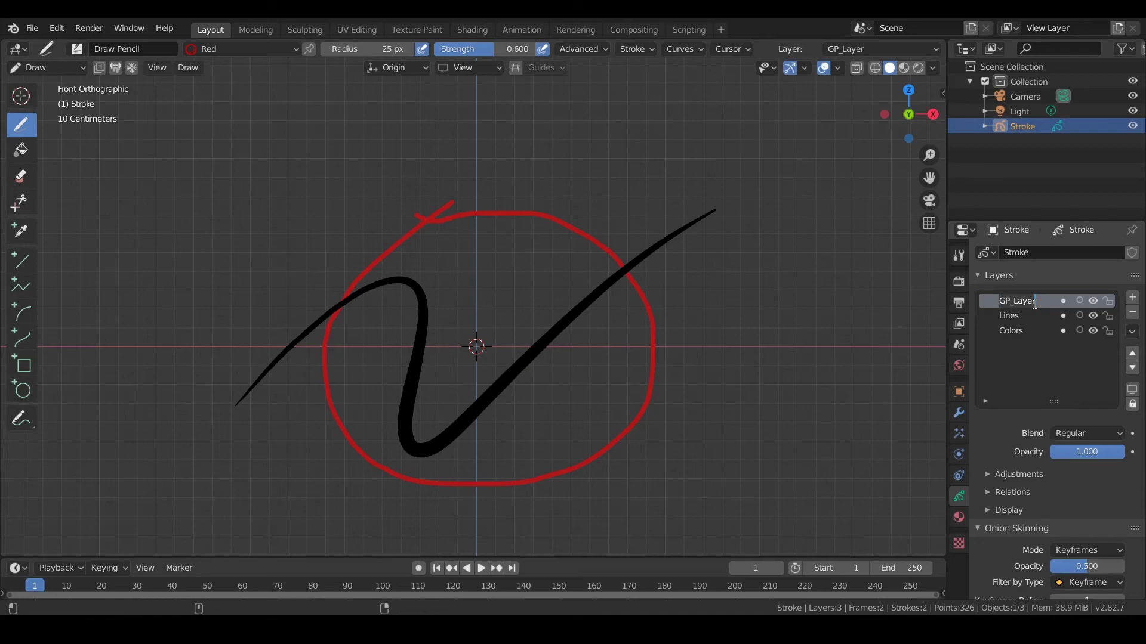
key(ctrl+a)
text(What)
key(Return)
text(ever)
key(Return)
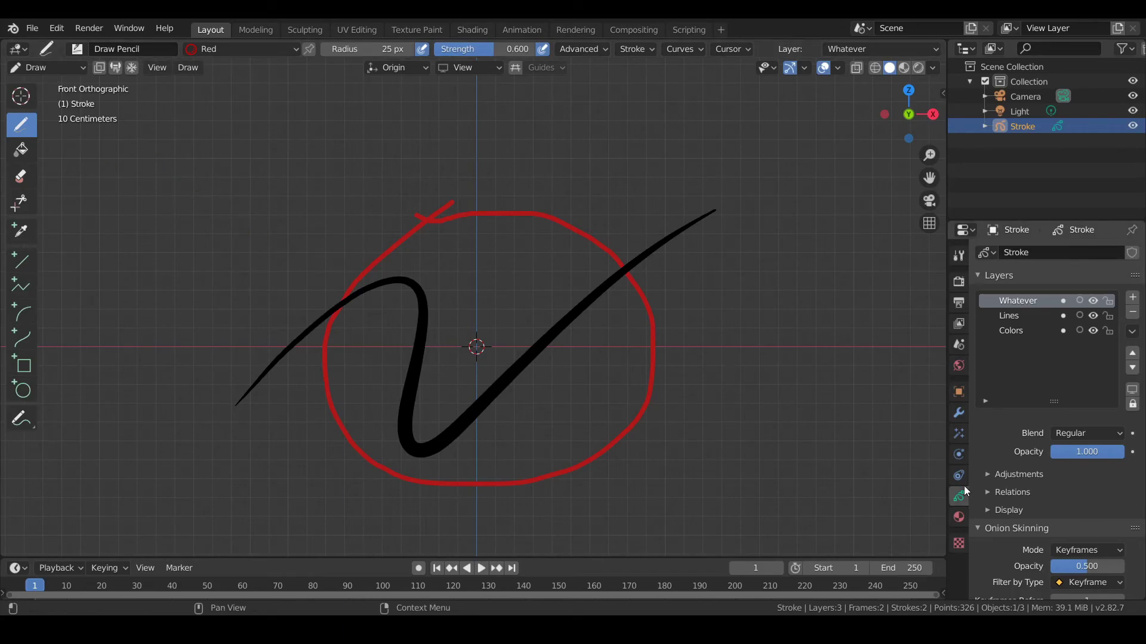
- Draw a rough diamond around the red circle on the Whatever layer in the Blue material, crossed by one vertical and one horizontal line
click(959, 518)
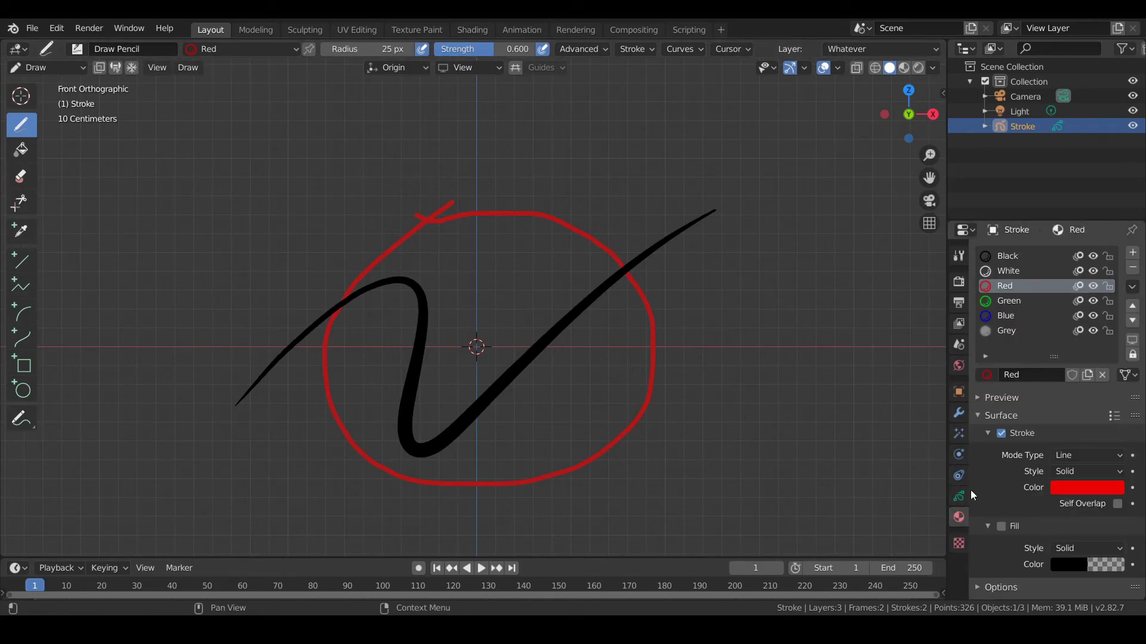
click(1009, 322)
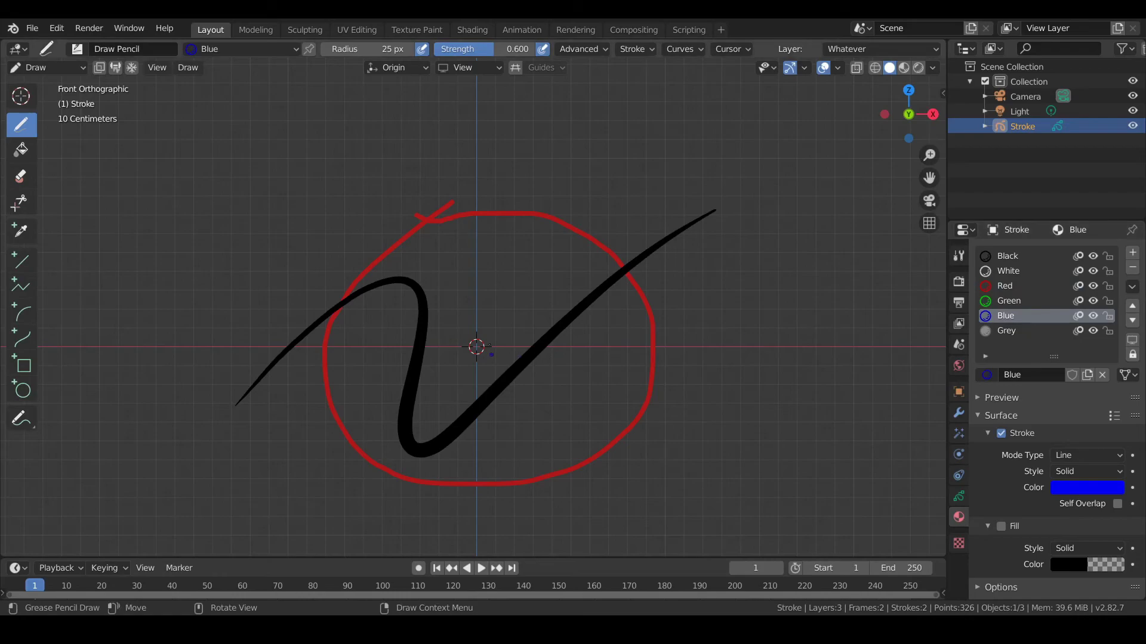
mouse_move(335, 231)
mouse_down()
mouse_move(422, 329)
mouse_move(659, 481)
mouse_move(711, 404)
mouse_move(325, 327)
mouse_move(213, 440)
mouse_up()
key(ctrl+z)
mouse_move(490, 124)
mouse_down()
mouse_move(250, 382)
mouse_move(620, 447)
mouse_move(596, 245)
mouse_move(366, 165)
mouse_move(382, 174)
mouse_up()
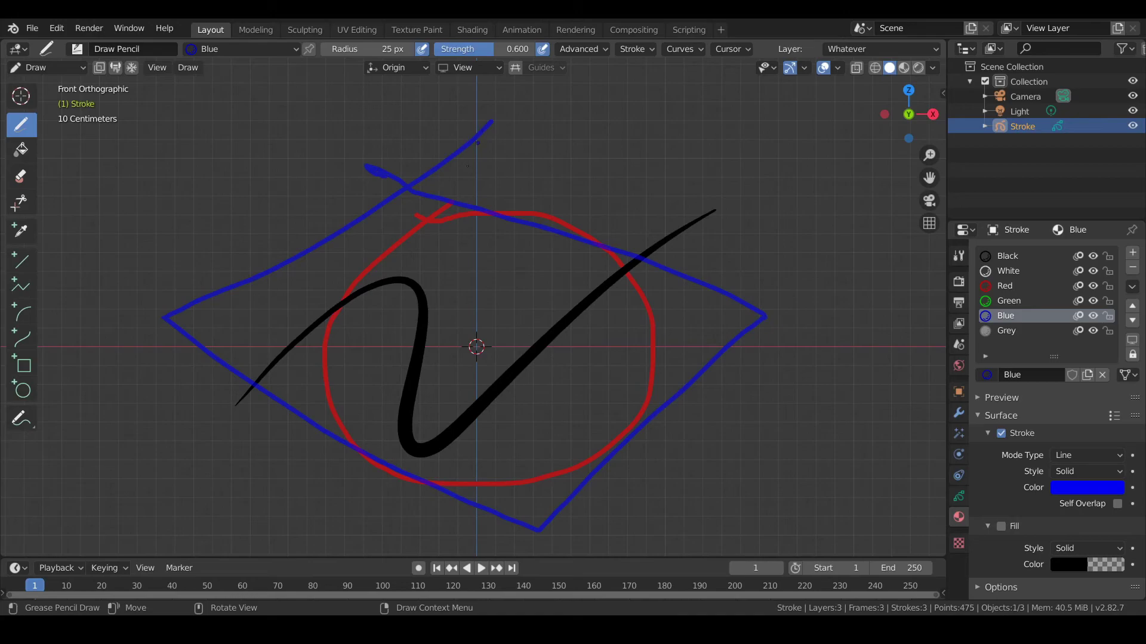
drag(500, 138, 505, 529)
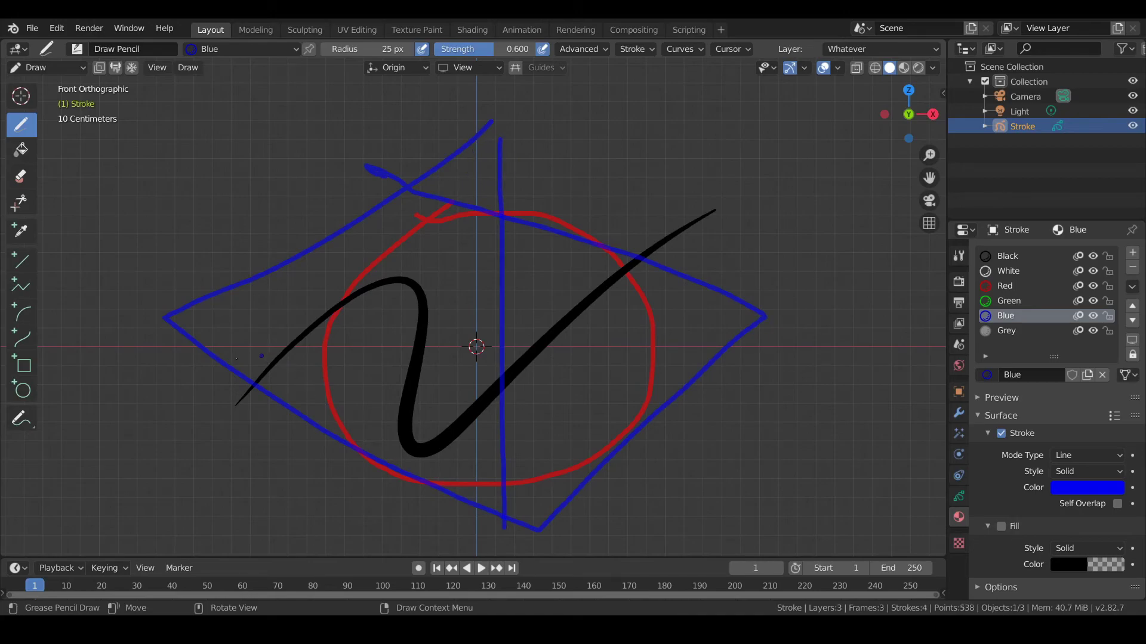
drag(170, 324, 797, 365)
scroll(464, 307, up, 1)
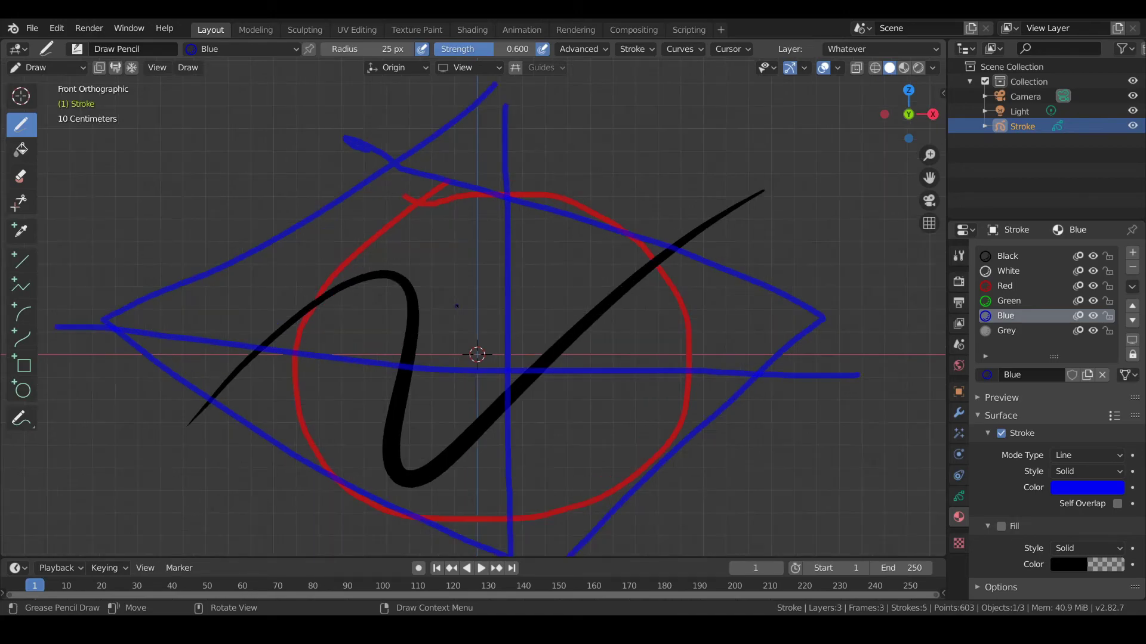
scroll(464, 306, up, 1)
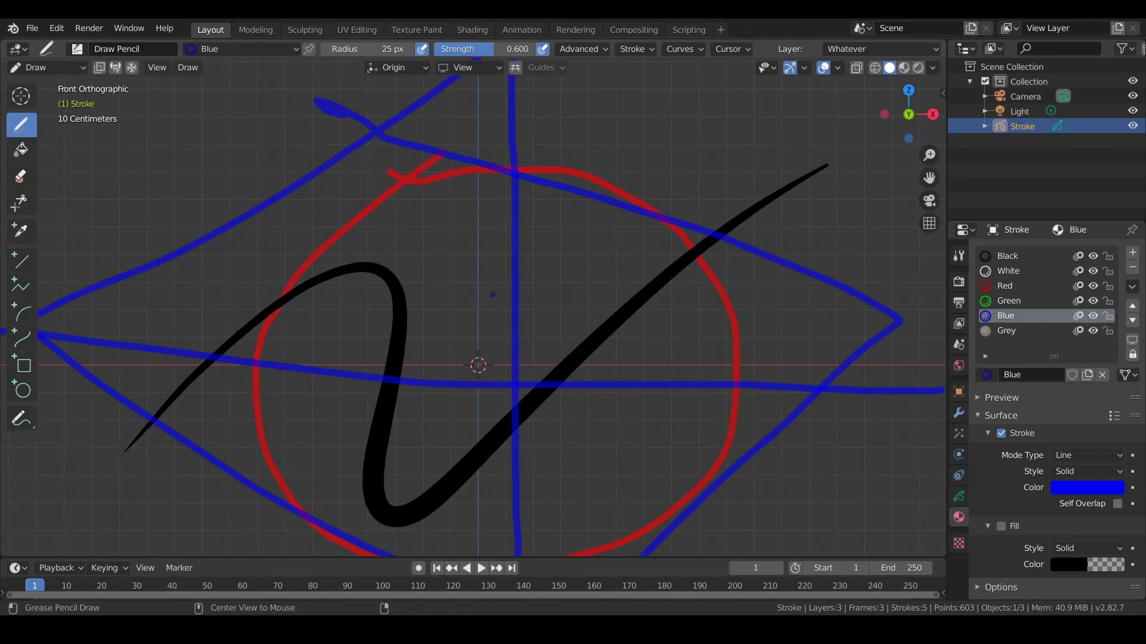
- Hide and show the Lines and Whatever layers in turn to check which strokes each one holds
shift+middle_drag(495, 291, 513, 232)
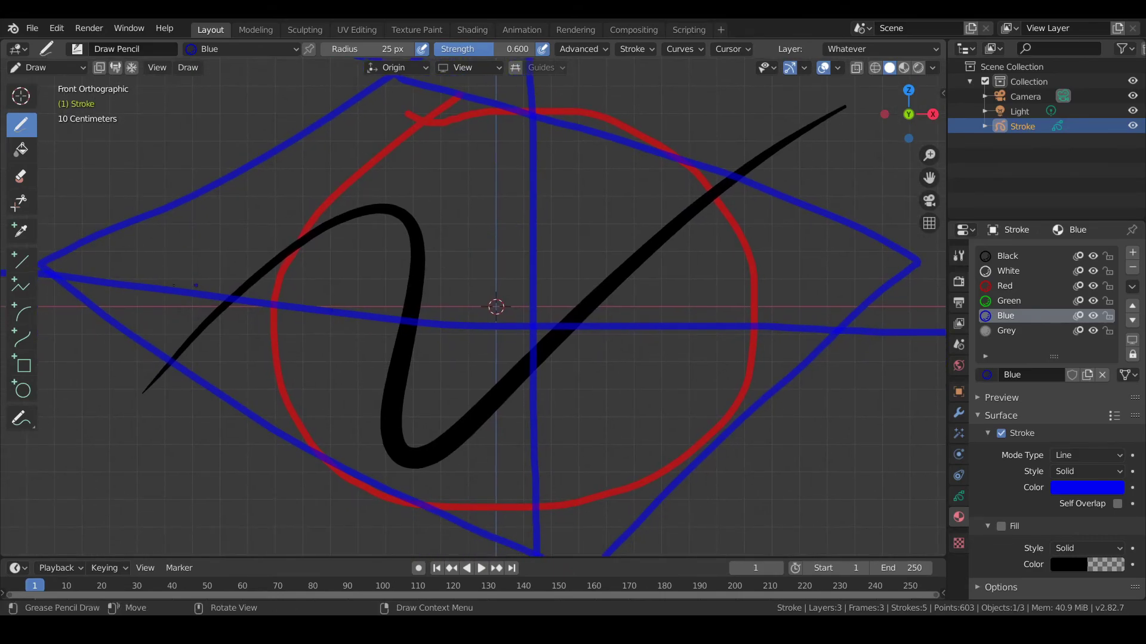
scroll(421, 358, down, 3)
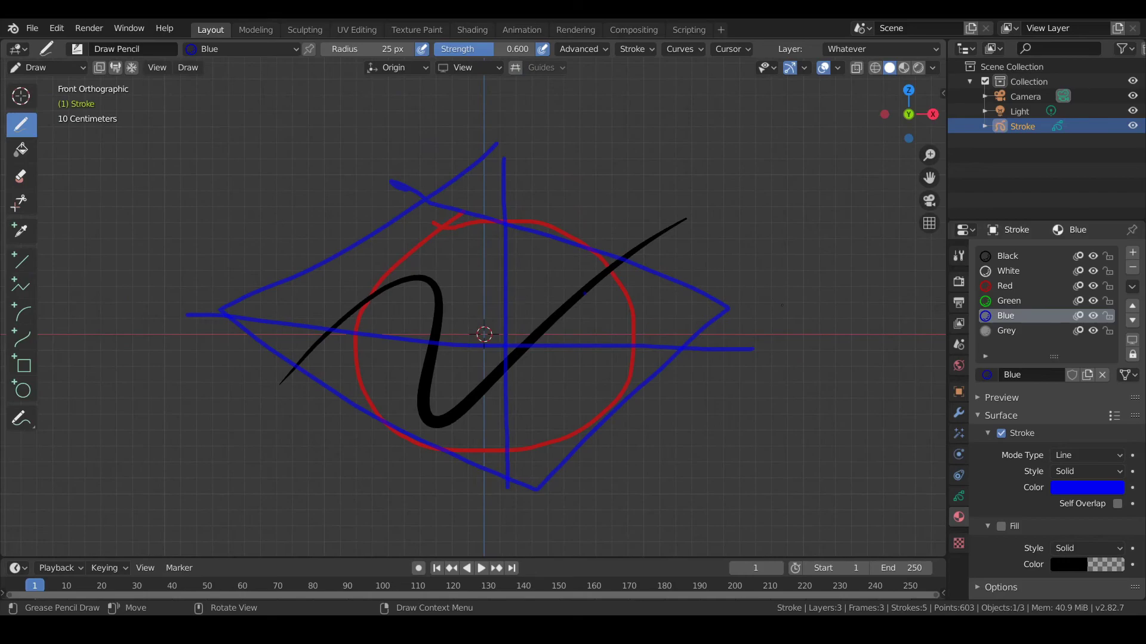
click(960, 494)
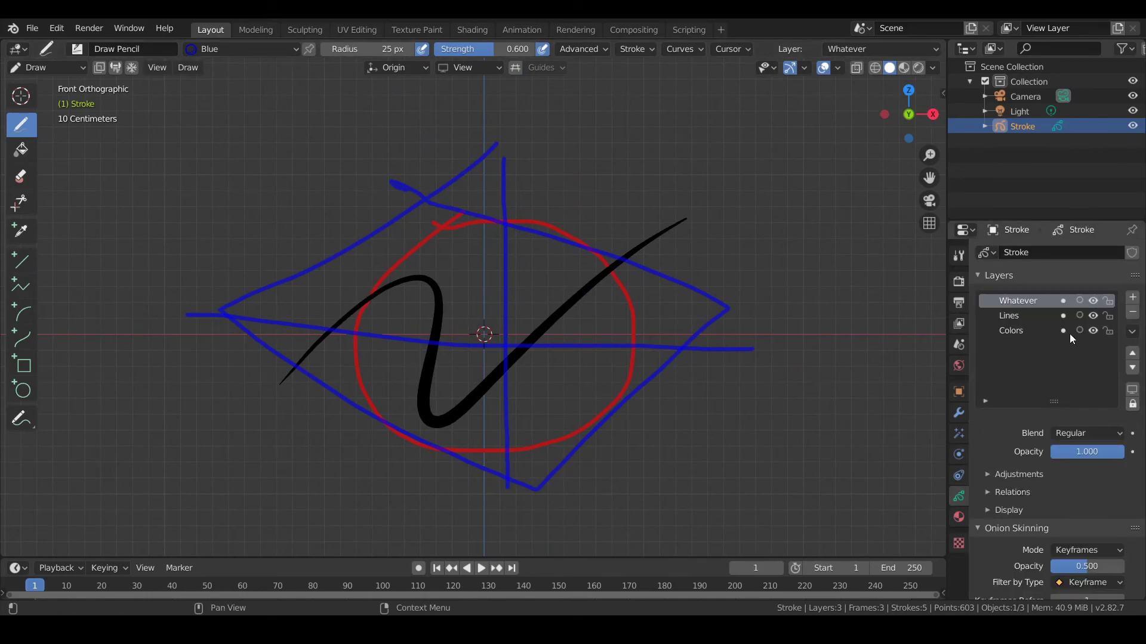
click(1093, 316)
click(1093, 316)
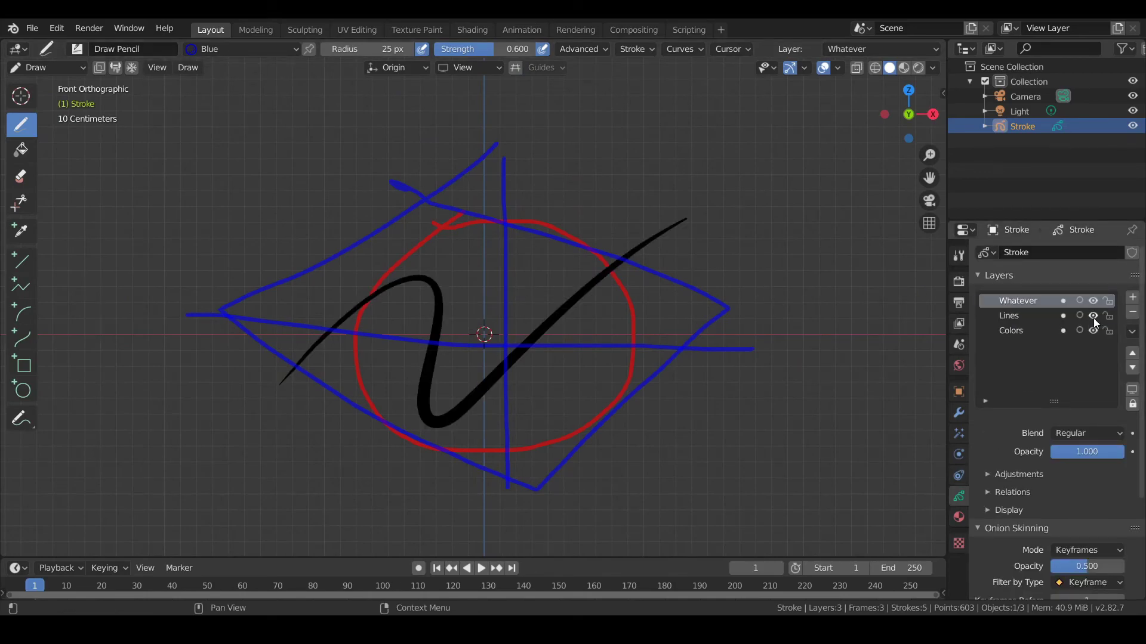
click(1092, 305)
click(1092, 306)
click(1094, 317)
click(1094, 316)
click(1092, 301)
click(1092, 301)
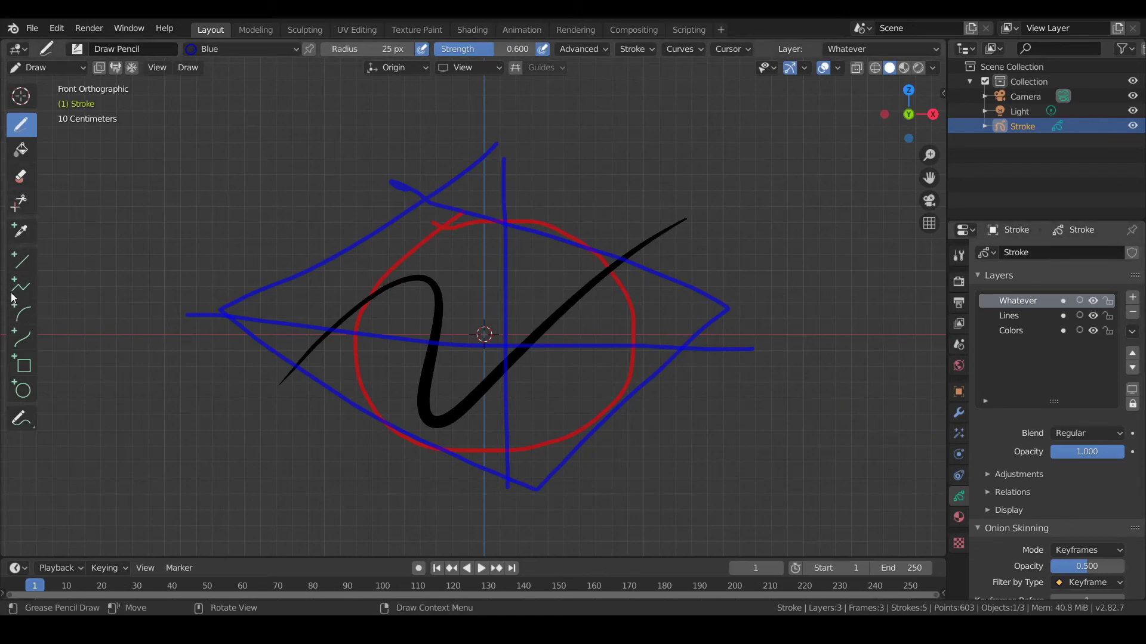
- Erase all the blue, red and black strokes with the Eraser Point brush at a 67 px radius
click(20, 176)
scroll(453, 291, down, 2)
drag(453, 291, 512, 280)
key(f)
click(533, 294)
key(f)
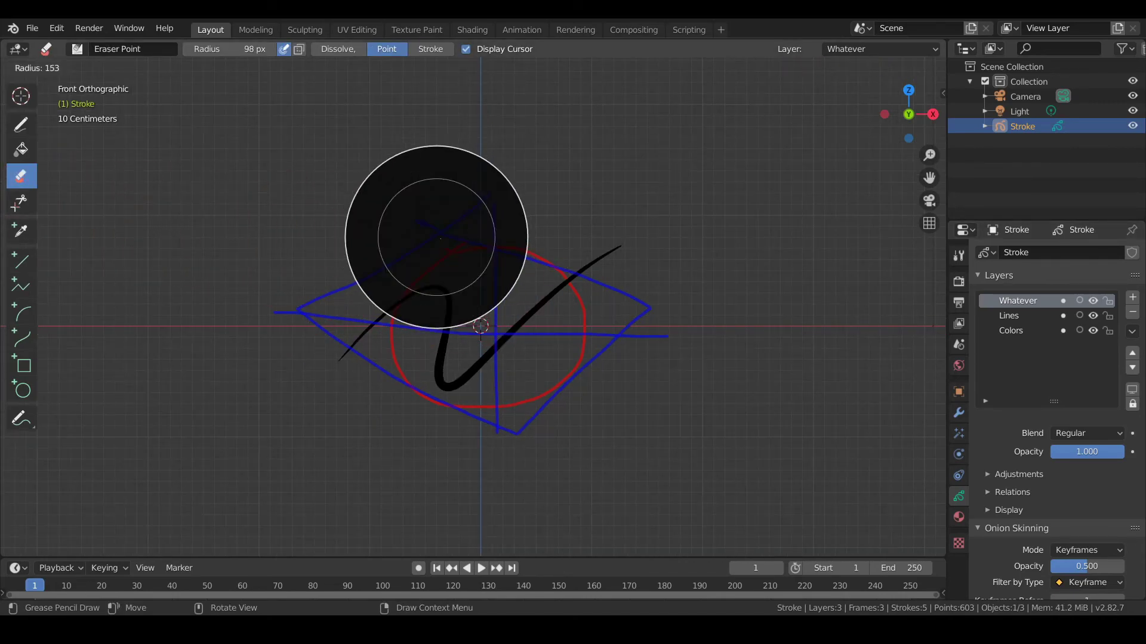
click(509, 240)
key(f)
click(479, 253)
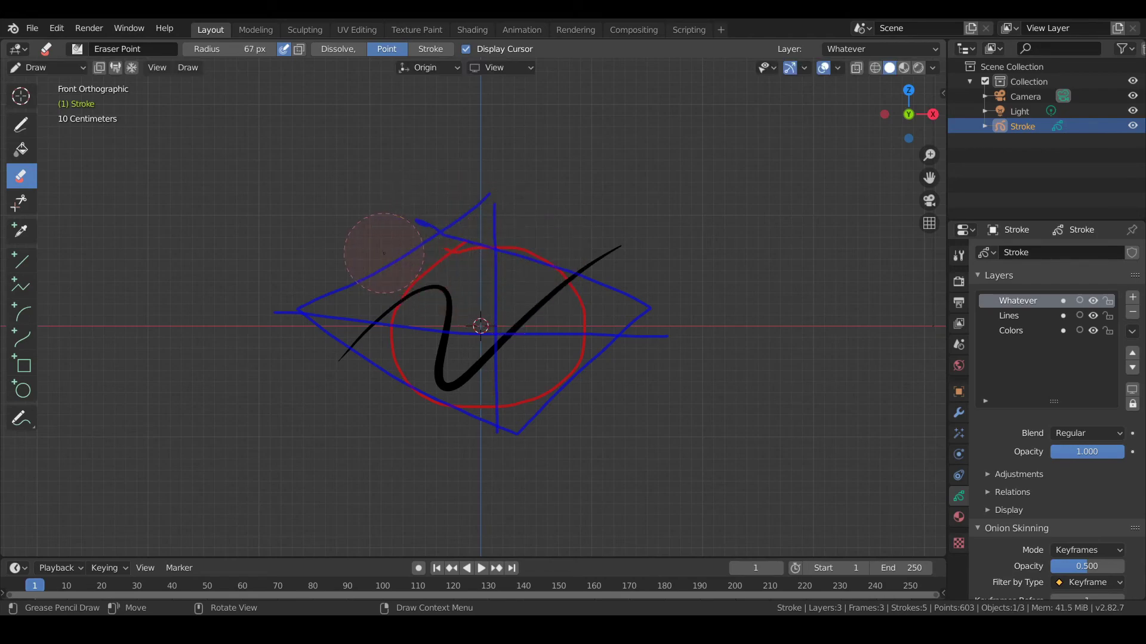
mouse_move(441, 310)
mouse_down()
mouse_move(396, 277)
mouse_move(554, 383)
mouse_move(639, 404)
mouse_move(345, 352)
mouse_up()
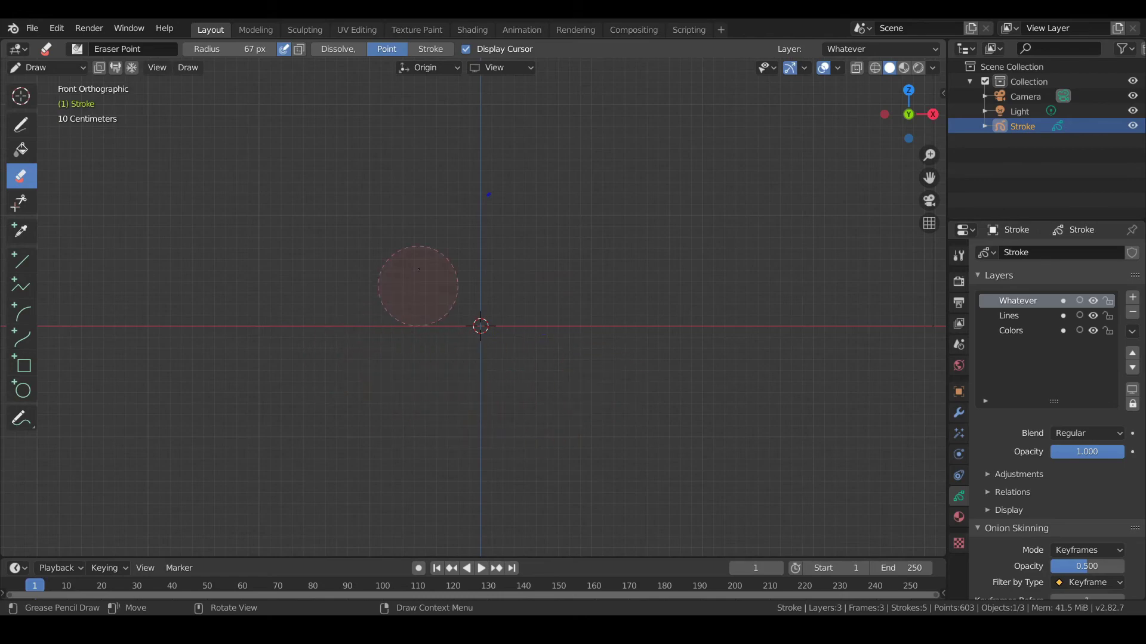
drag(475, 162, 459, 320)
scroll(465, 319, down, 2)
scroll(465, 304, up, 7)
shift+scroll(521, 356, down, 1)
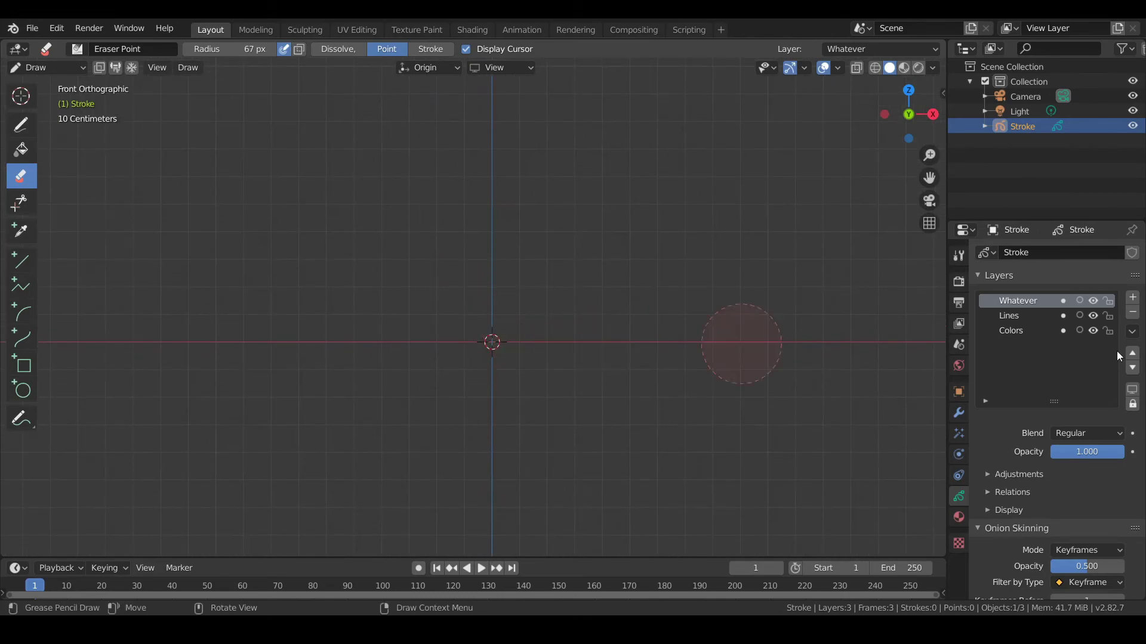
- Make Colors the active layer and remove the White, Red, Green, Blue and Grey materials, keeping only Black
click(1038, 331)
click(958, 519)
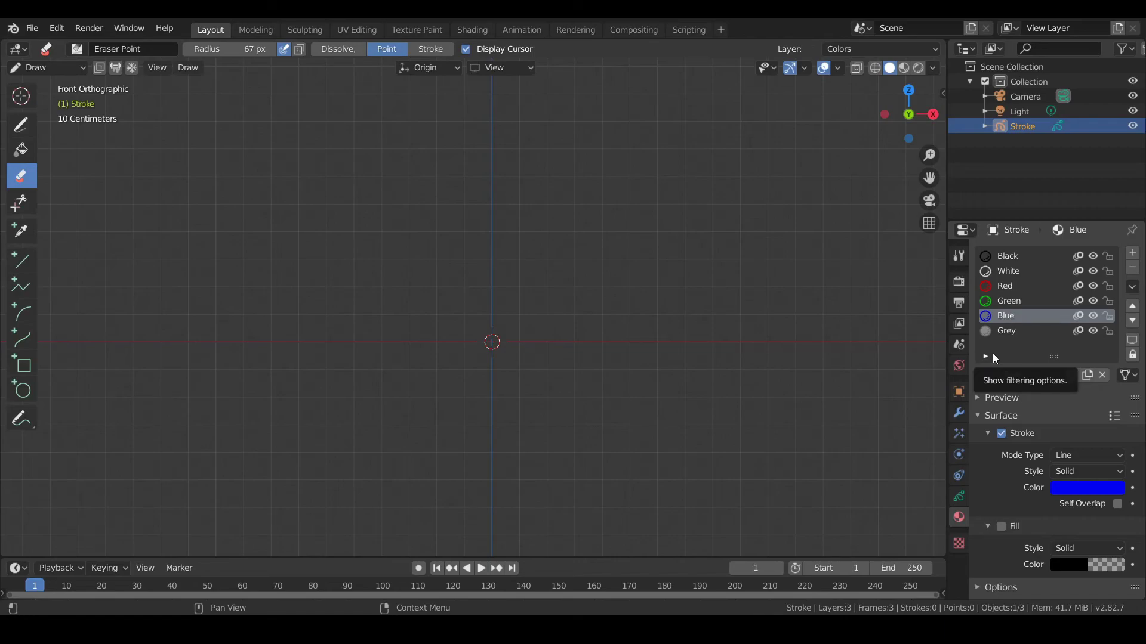
click(1133, 268)
click(1133, 268)
click(1132, 268)
click(1133, 268)
click(1133, 268)
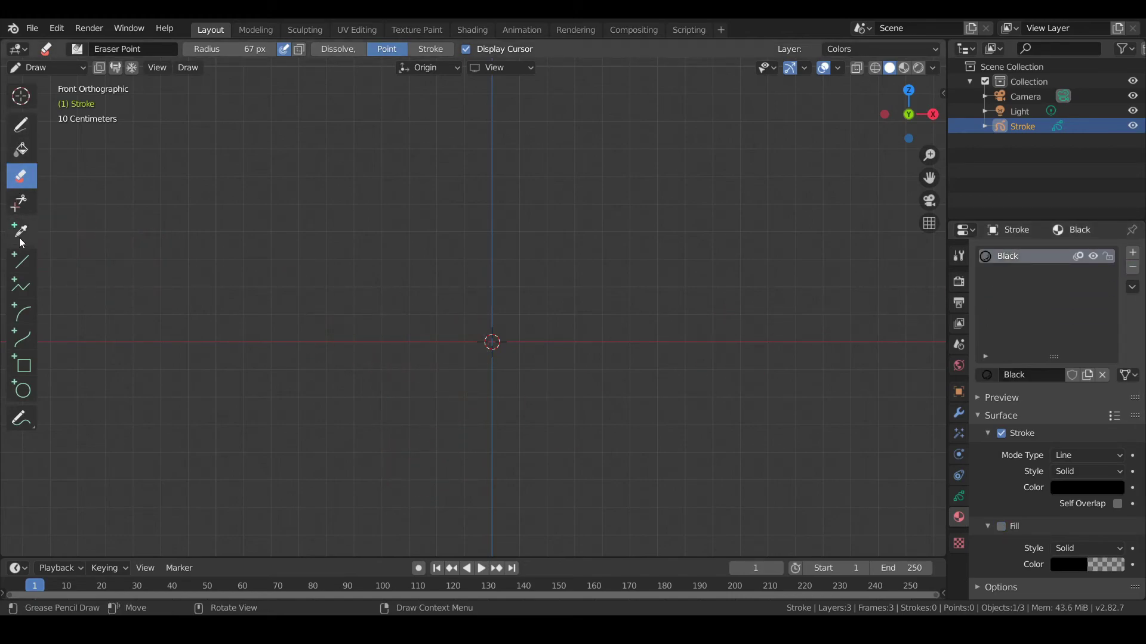
- Switch to the Draw tool with the Draw Pencil brush and look over its brush settings in the sidebar
click(20, 125)
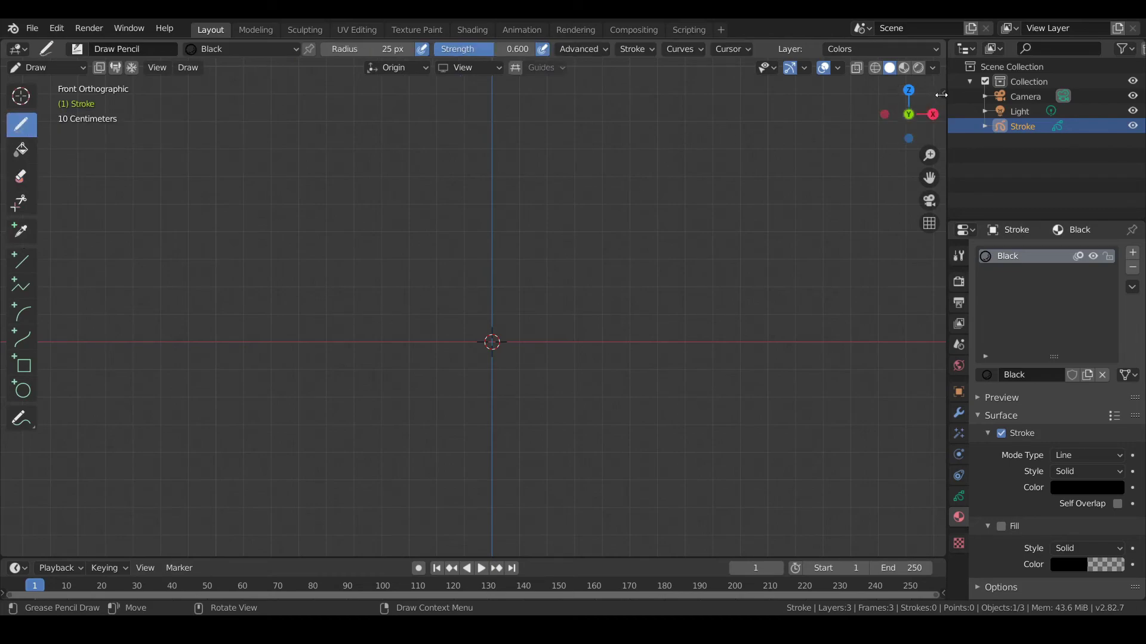
click(942, 94)
click(938, 123)
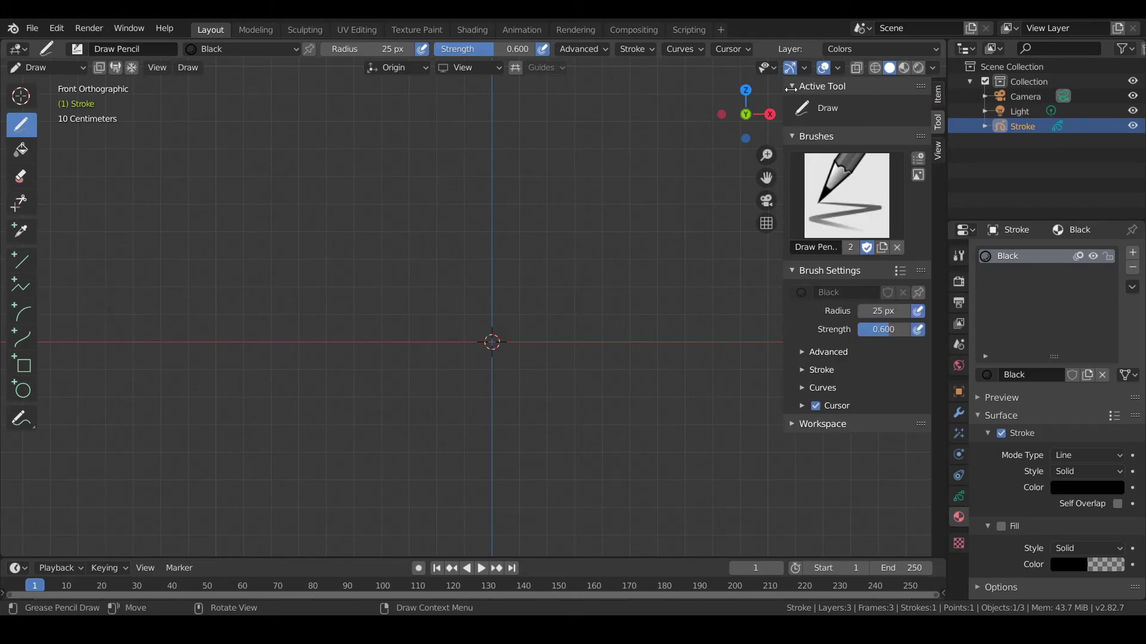
key(n)
scroll(471, 304, up, 3)
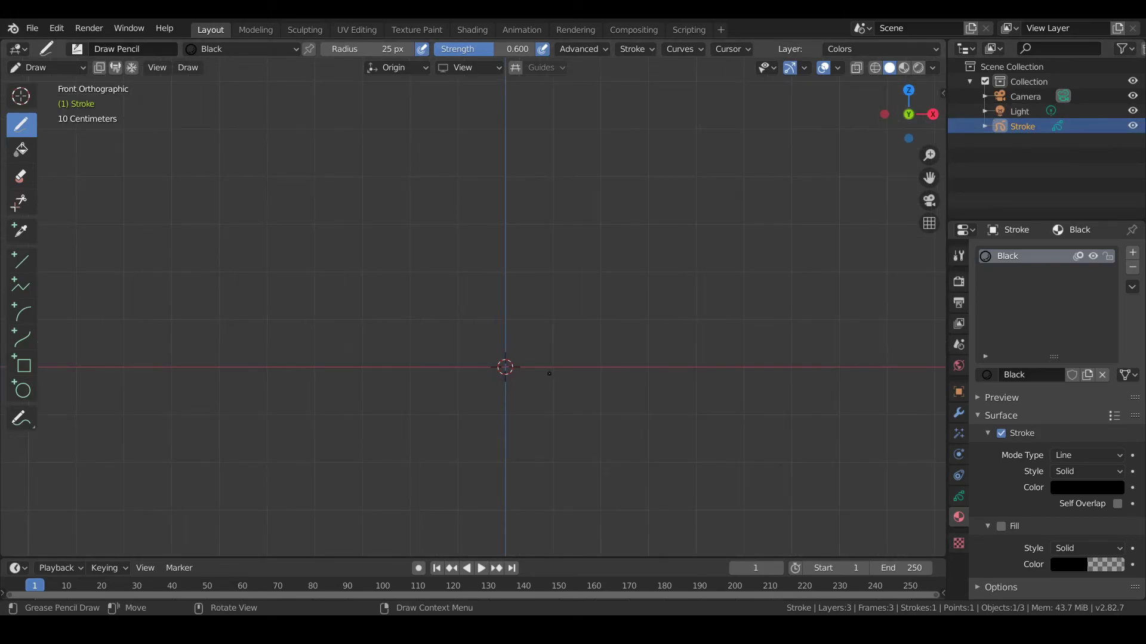
shift+middle_drag(785, 313, 780, 289)
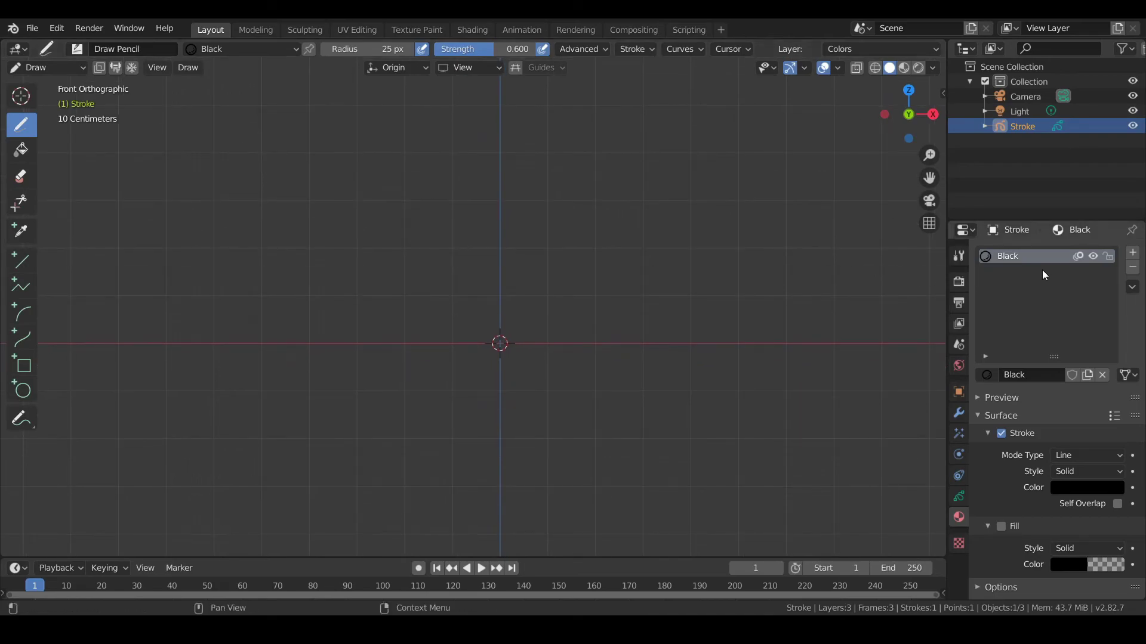
- Rename the Black material as Happy
double_click(1015, 257)
key(BackSpace)
key(BackSpace)
key(BackSpace)
key(BackSpace)
key(BackSpace)
text(Happy)
key(Return)
- Try the Happy material in Line mode with a large freehand S-shaped stroke around the origin, undoing the trial strokes
mouse_move(406, 256)
mouse_down()
mouse_move(522, 318)
mouse_move(558, 445)
mouse_move(397, 412)
mouse_up()
key(ctrl+z)
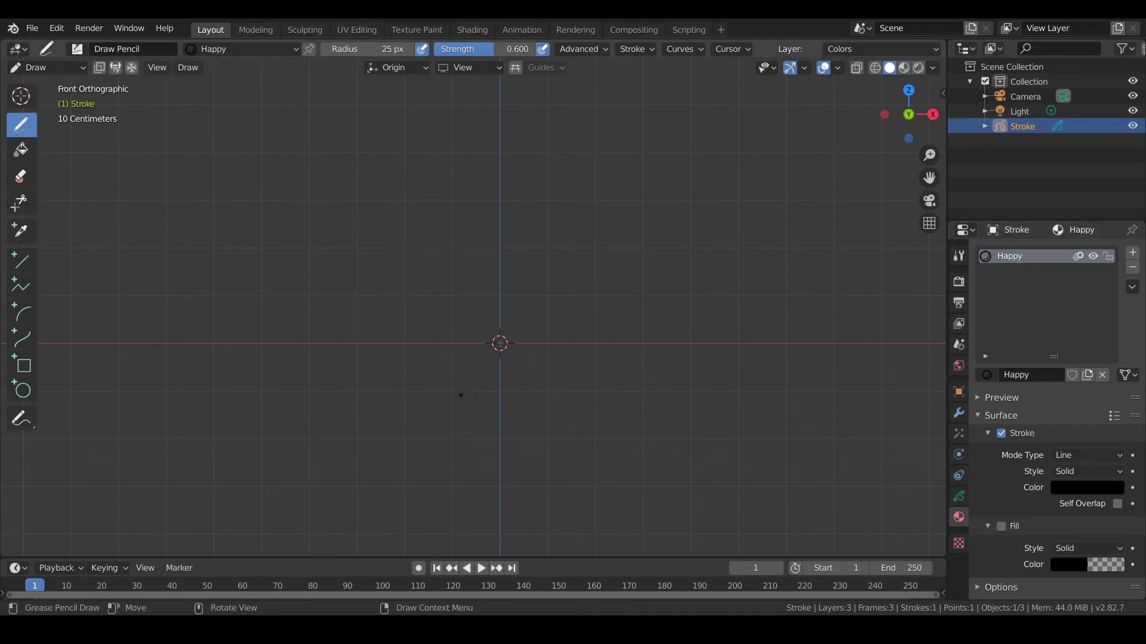
scroll(1023, 461, down, 1)
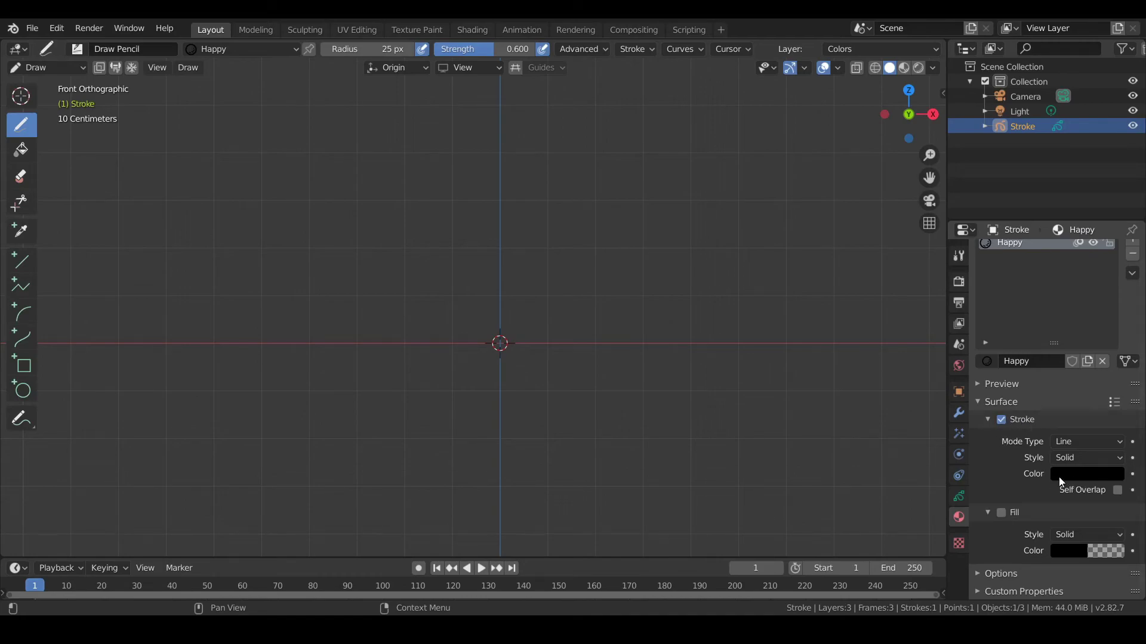
click(1110, 445)
click(1093, 460)
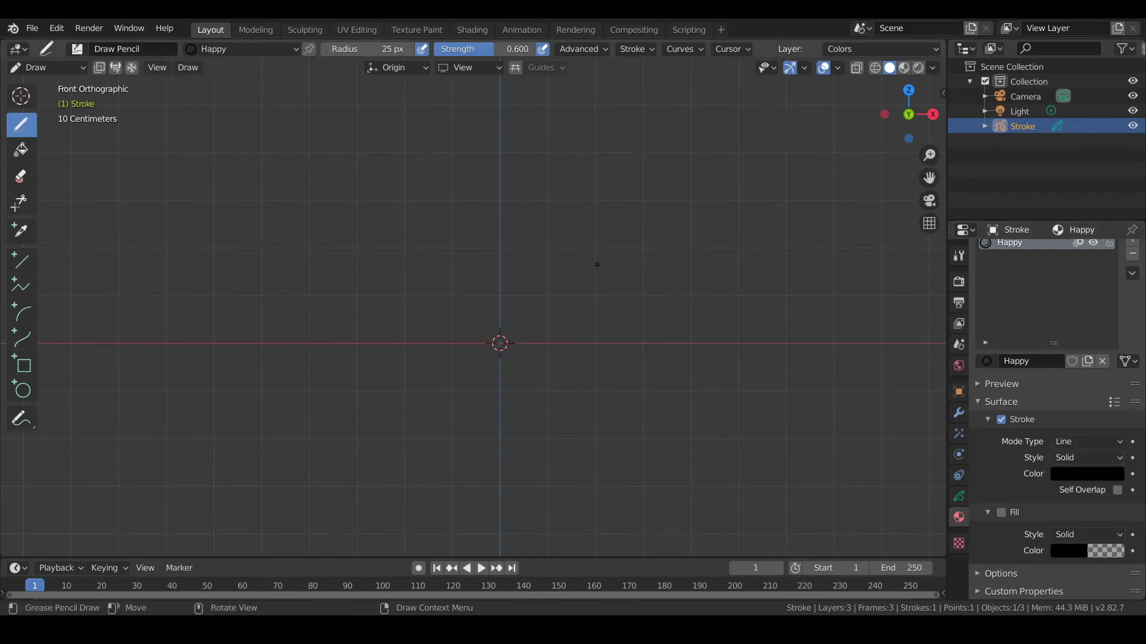
drag(593, 265, 391, 247)
mouse_move(349, 284)
mouse_down()
mouse_move(615, 337)
mouse_move(511, 421)
mouse_move(325, 432)
mouse_up()
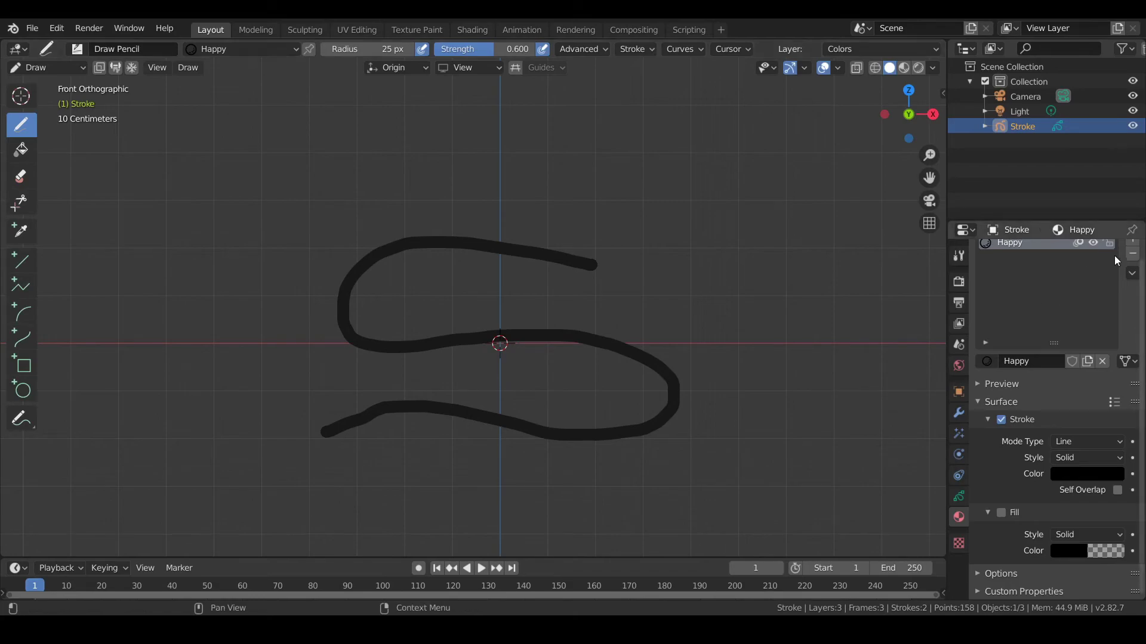
scroll(1127, 262, up, 1)
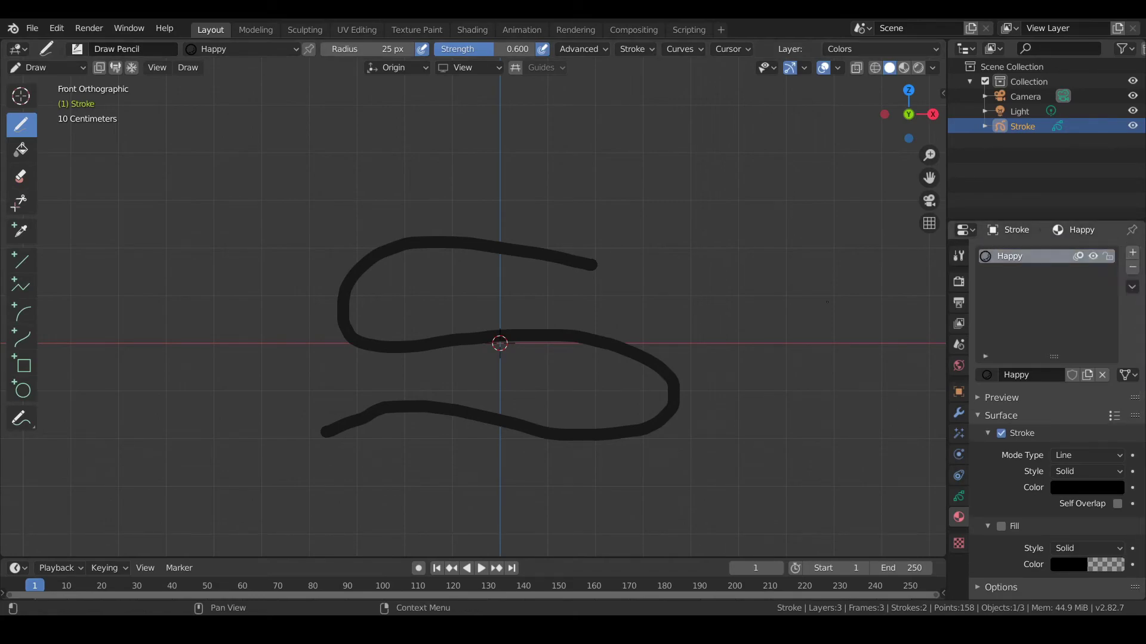
key(ctrl+z)
- Draw a freehand circle around the origin on the Colors layer in the Happy material
drag(313, 287, 588, 247)
mouse_move(259, 349)
mouse_down()
mouse_move(743, 465)
mouse_move(573, 280)
mouse_move(405, 313)
mouse_move(597, 364)
mouse_move(517, 265)
mouse_up()
key(ctrl+z)
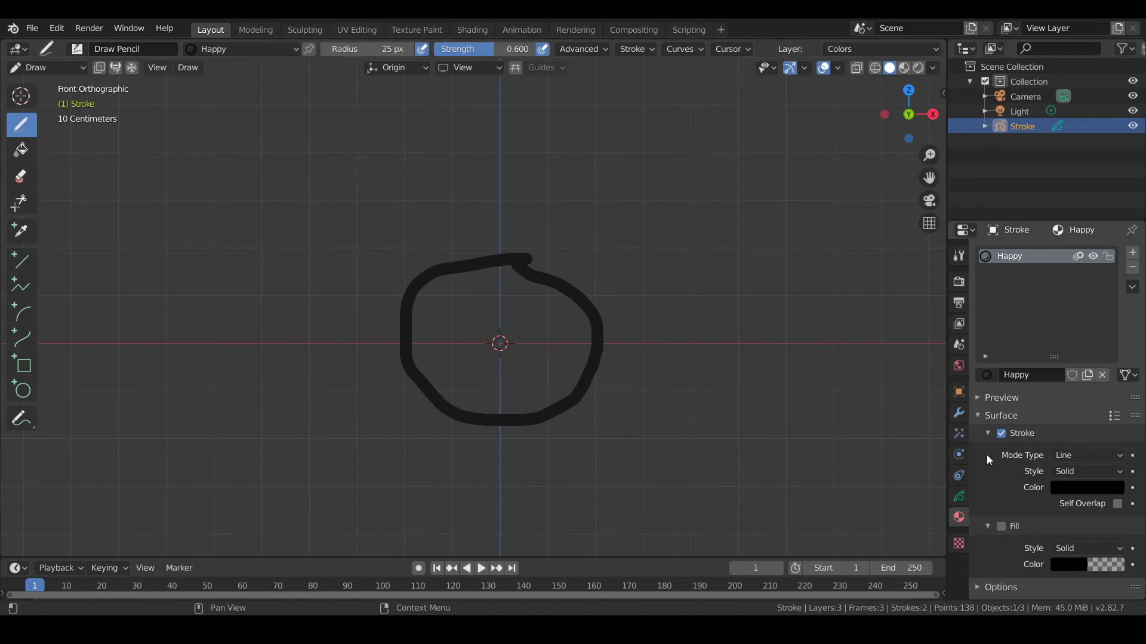
- Add a second material named Head and set its stroke color to bright red
click(1132, 253)
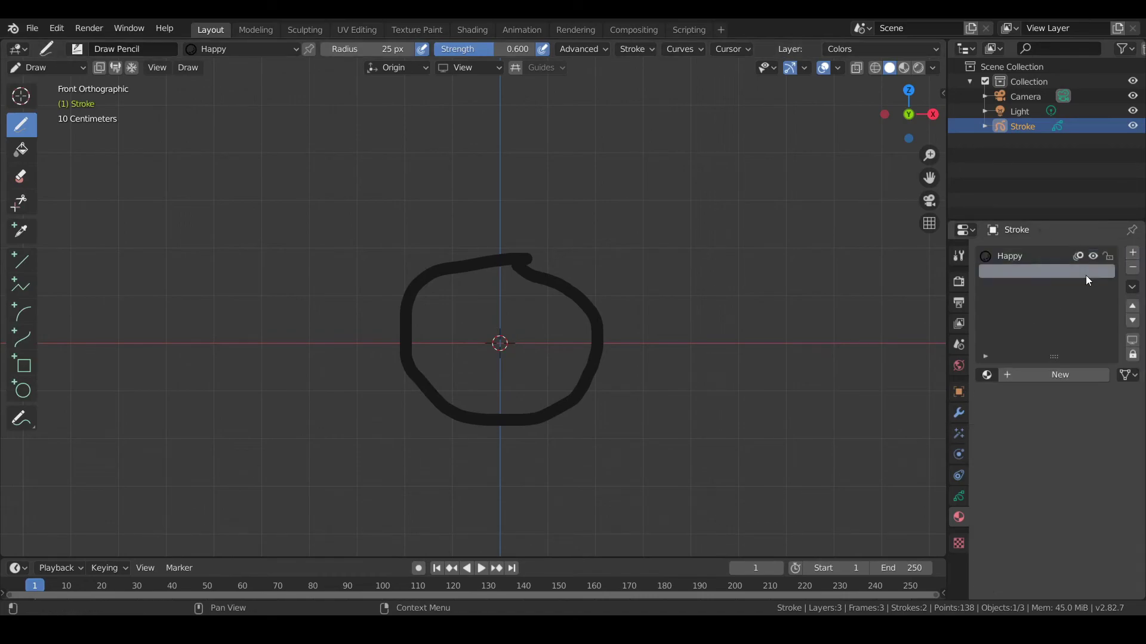
click(1041, 378)
double_click(1024, 271)
text(Head)
key(Return)
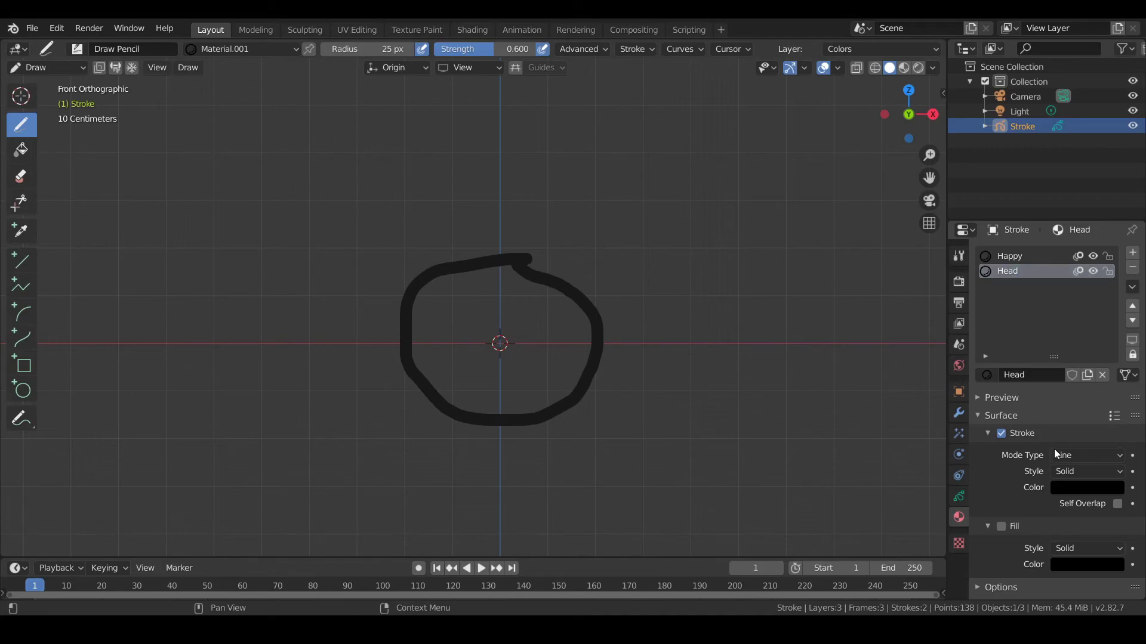
click(1068, 488)
drag(1059, 452, 1145, 452)
drag(1030, 368, 1052, 384)
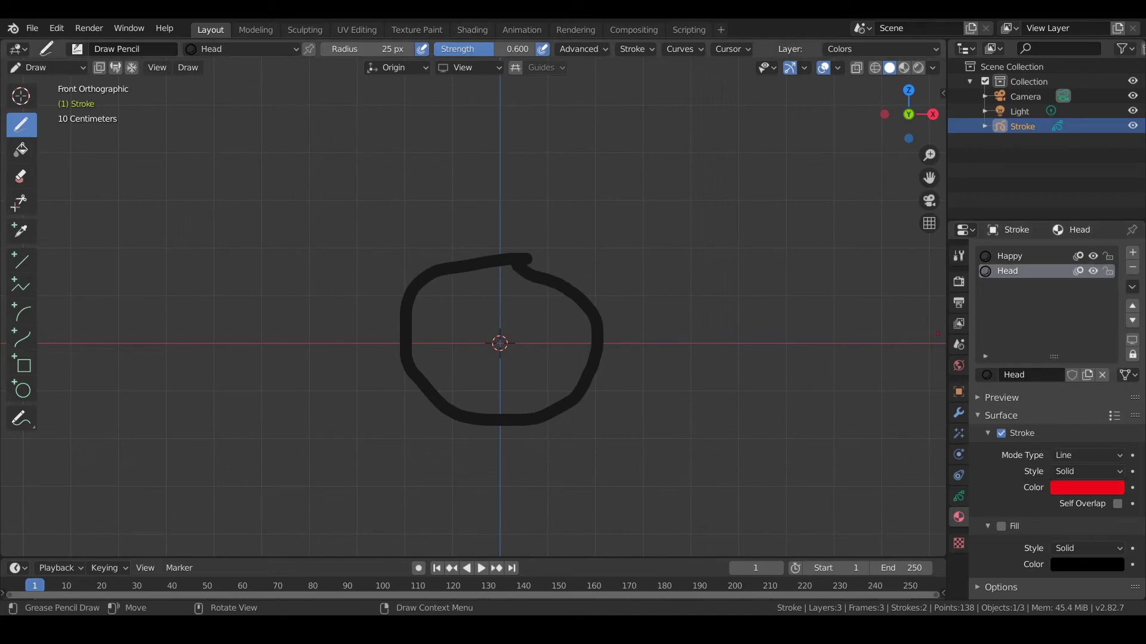
- Enable Fill on the Head material and set its fill color to blue (H 0.660, S 0.666, V 0.822)
click(1001, 525)
scroll(1011, 463, down, 1)
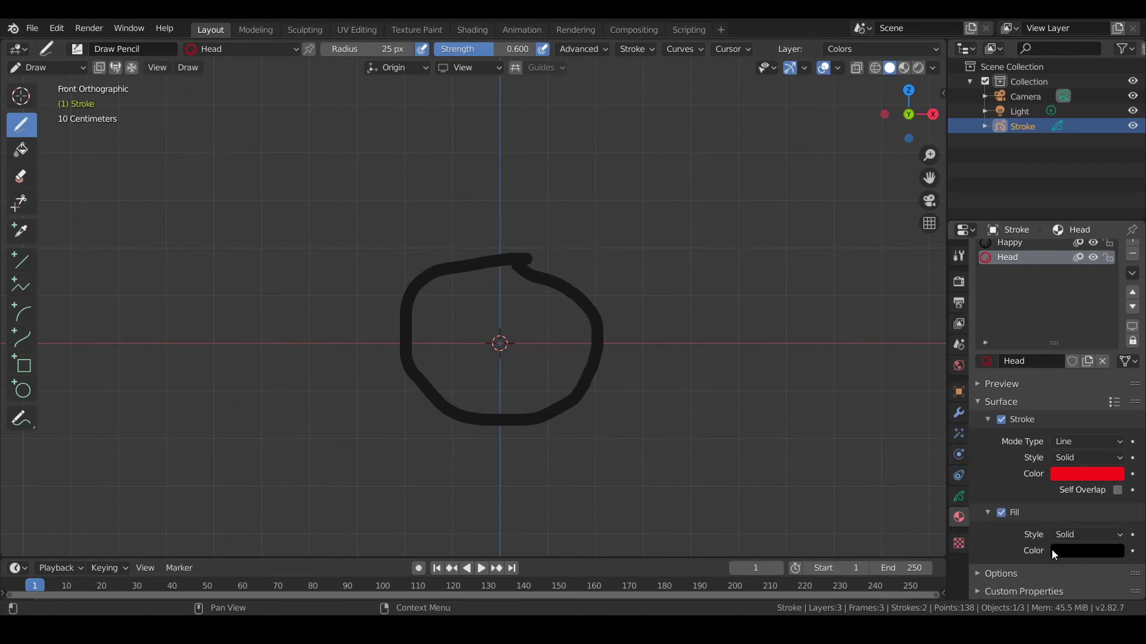
mouse_move(734, 195)
mouse_down()
mouse_move(624, 202)
mouse_move(681, 346)
mouse_move(824, 280)
mouse_move(732, 197)
mouse_up()
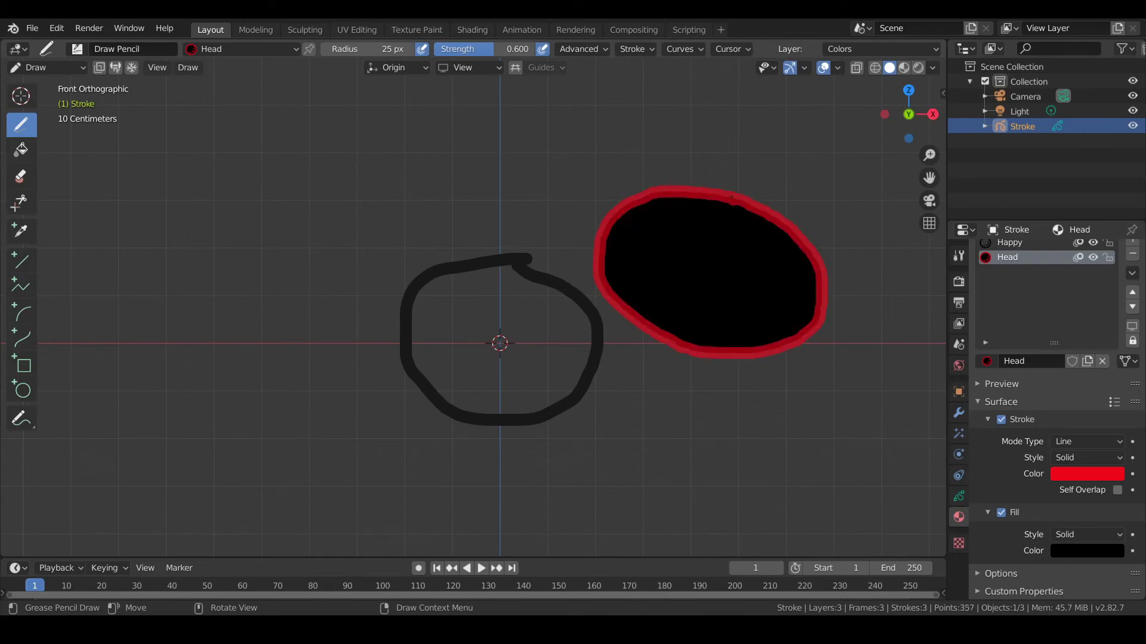
key(ctrl+z)
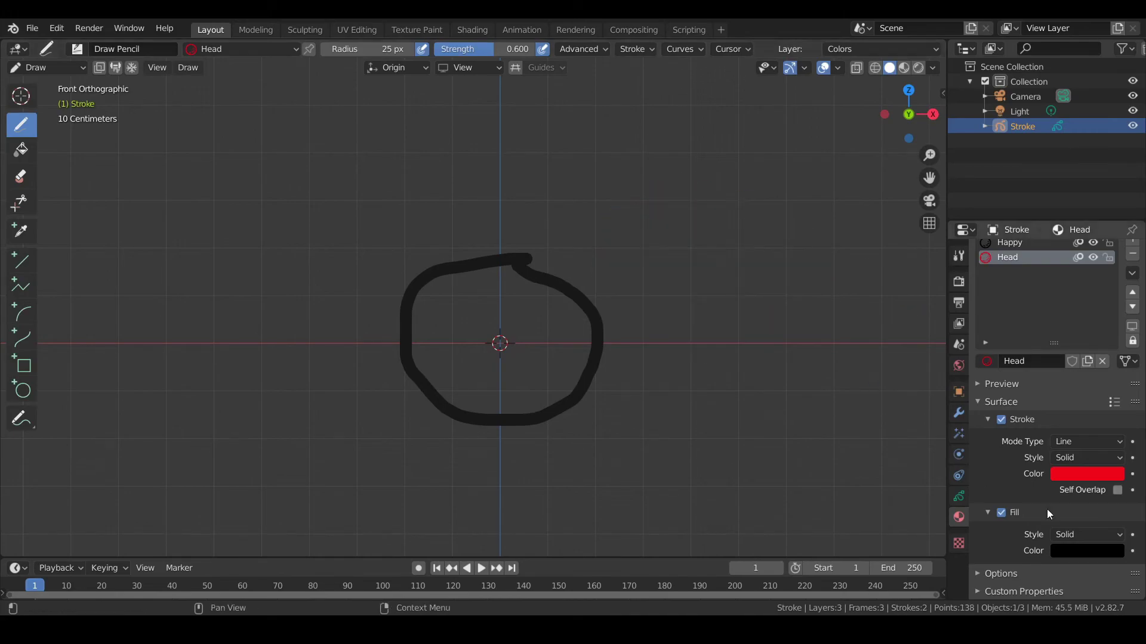
click(1082, 550)
drag(1027, 513, 1083, 513)
drag(1047, 392, 1075, 374)
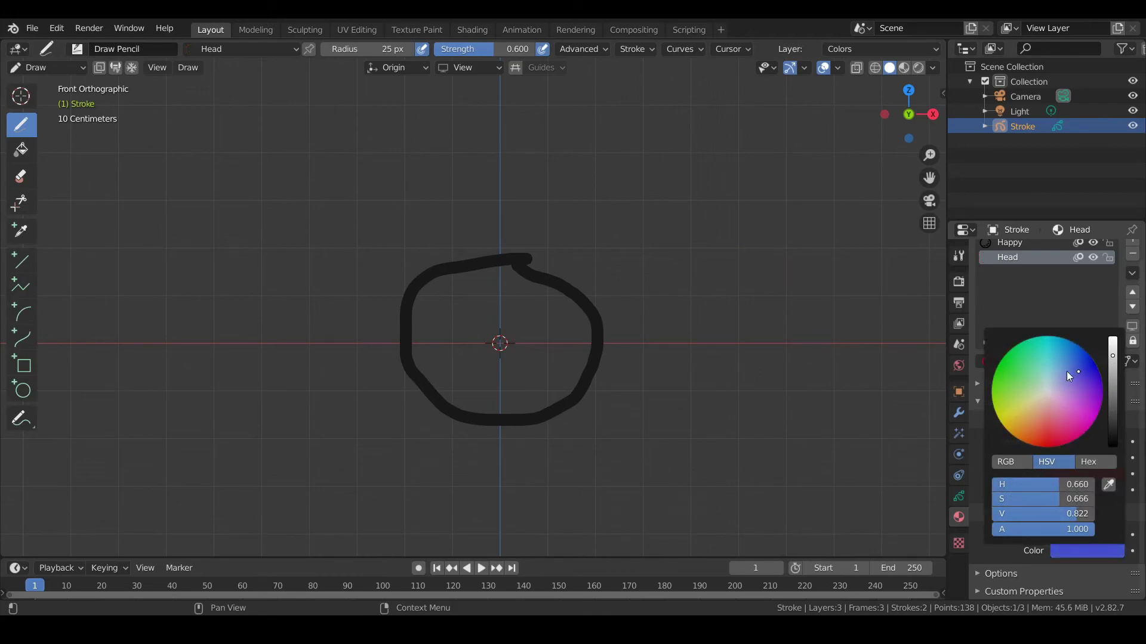
- Make the Head material's fill transparent and draw a freehand oval to the right of the black circle
click(1085, 554)
drag(1066, 529, 1042, 530)
mouse_move(770, 228)
mouse_down()
mouse_move(672, 270)
mouse_move(813, 346)
mouse_move(823, 250)
mouse_move(774, 231)
mouse_up()
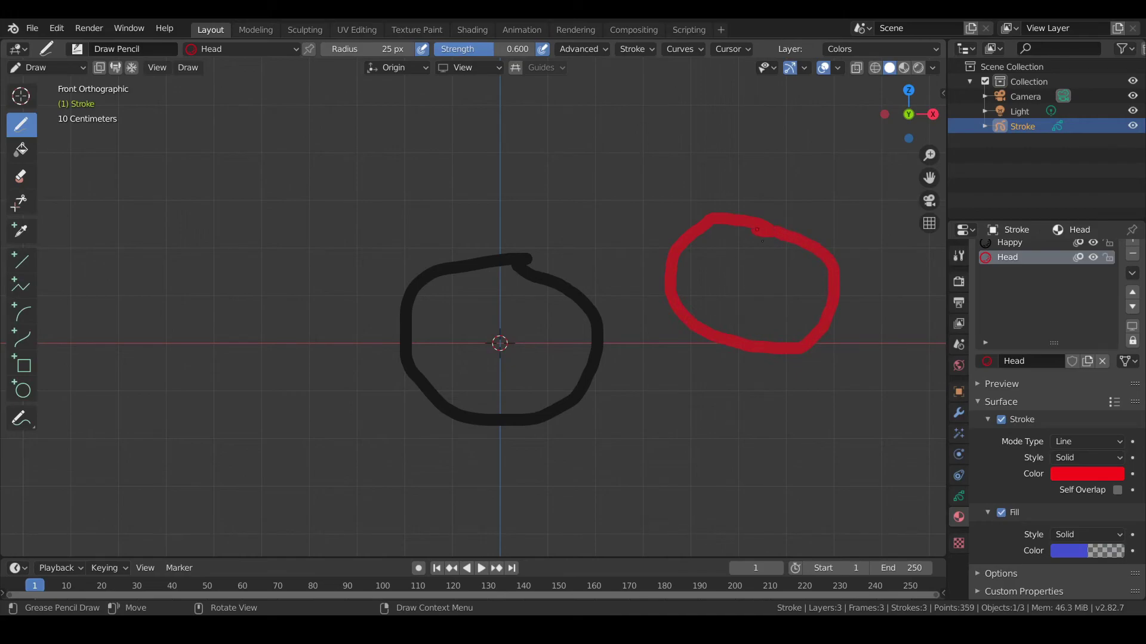
- Make the Head fill fully opaque and draw three more ovals above, to the left and to the lower right of the black circle
click(1097, 550)
drag(1050, 529, 1094, 529)
mouse_move(525, 129)
mouse_down()
mouse_move(540, 215)
mouse_move(528, 123)
mouse_up()
mouse_move(278, 237)
mouse_down()
mouse_move(184, 276)
mouse_move(358, 320)
mouse_move(286, 239)
mouse_move(276, 245)
mouse_up()
mouse_move(716, 408)
mouse_down()
mouse_move(660, 391)
mouse_move(670, 486)
mouse_move(743, 436)
mouse_move(709, 402)
mouse_move(686, 401)
mouse_up()
scroll(421, 331, down, 1)
scroll(421, 331, up, 1)
- Draw two open S-shaped curves below the black circle and a closed bottle shape to their left in the Head material
shift+middle_drag(473, 441, 495, 297)
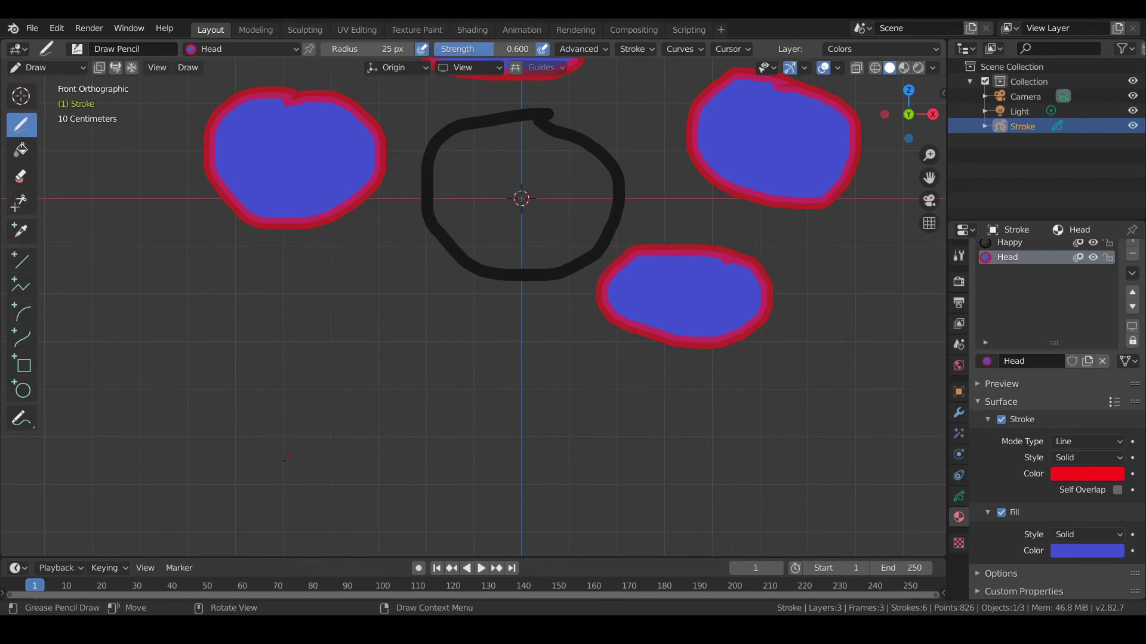
mouse_move(454, 316)
mouse_down()
mouse_move(428, 319)
mouse_move(435, 361)
mouse_move(492, 417)
mouse_move(407, 465)
mouse_up()
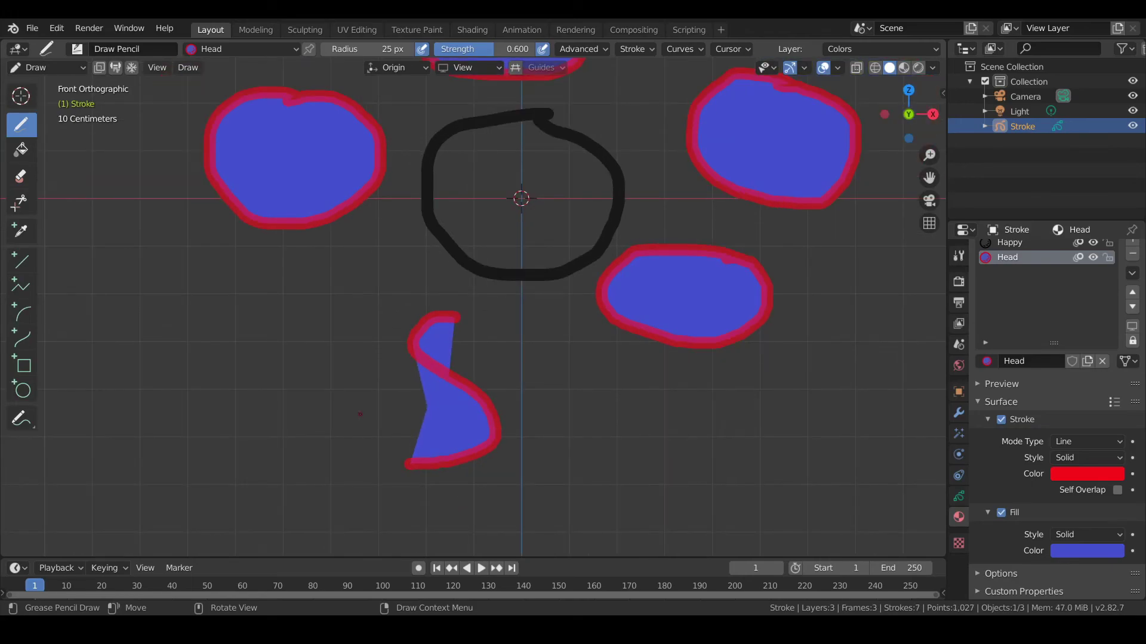
shift+middle_drag(568, 411, 586, 399)
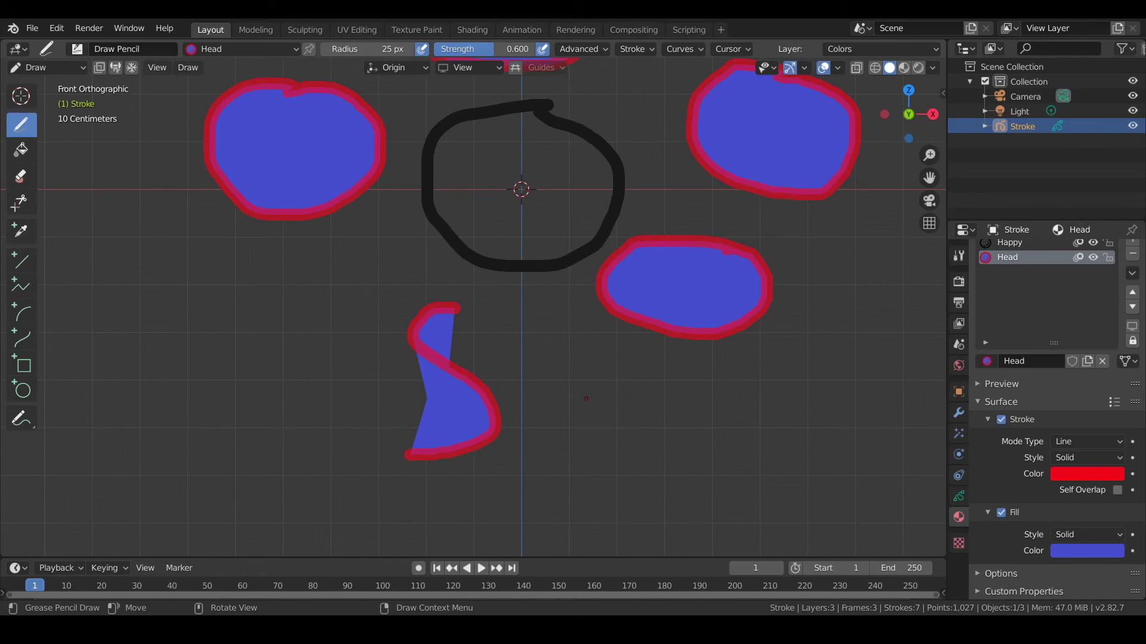
mouse_move(623, 402)
mouse_down()
mouse_move(591, 411)
mouse_move(570, 480)
mouse_move(594, 415)
mouse_up()
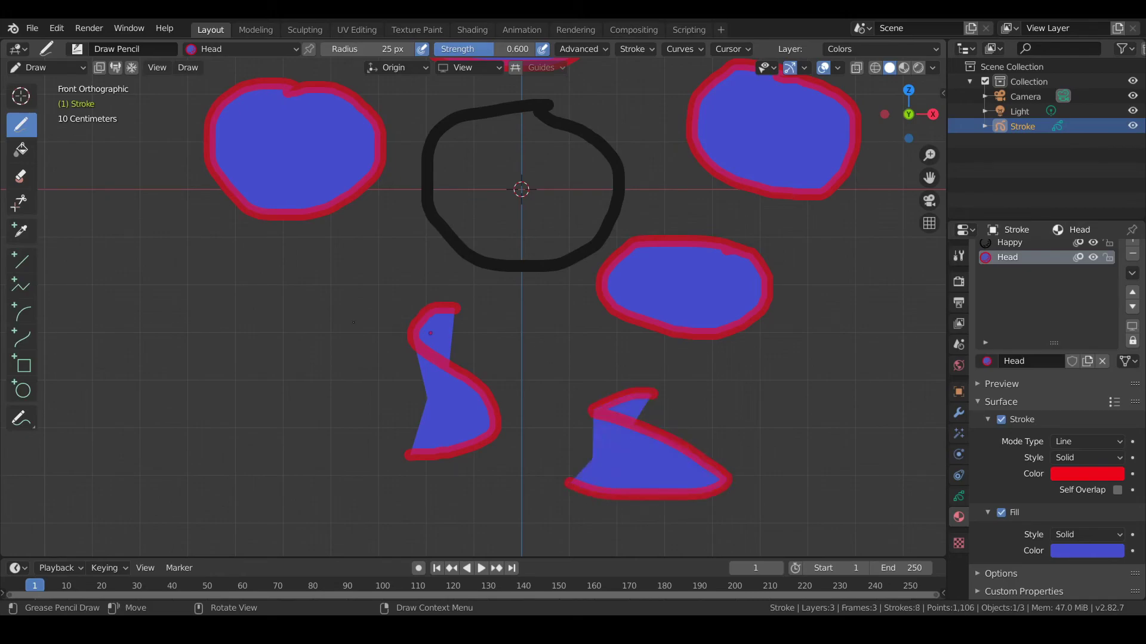
mouse_move(285, 280)
mouse_down()
mouse_move(239, 282)
mouse_move(173, 376)
mouse_move(262, 481)
mouse_move(357, 399)
mouse_move(295, 355)
mouse_move(273, 284)
mouse_up()
scroll(451, 415, down, 2)
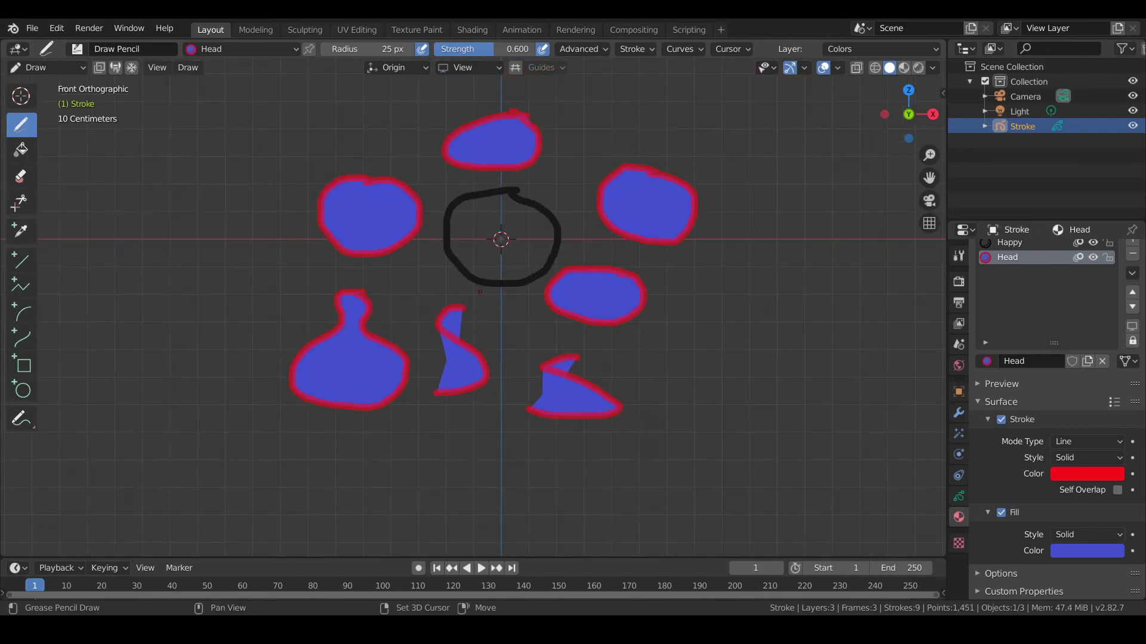
scroll(452, 415, down, 1)
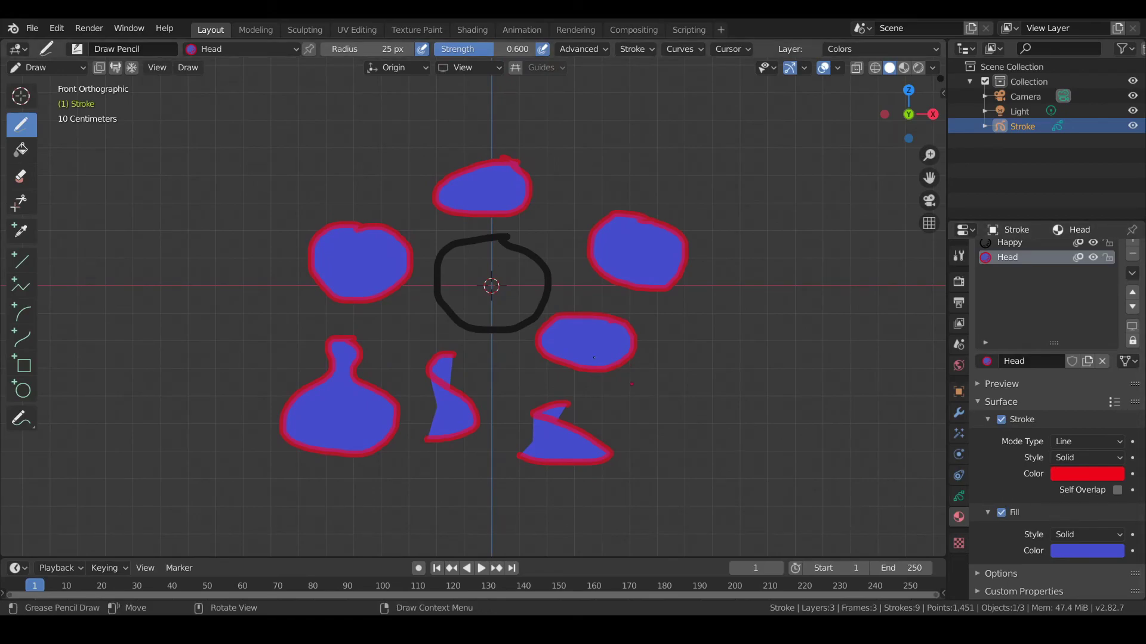
- Undo the last six strokes so that only the black circle and the blue oval to its right remain
scroll(561, 376, up, 2)
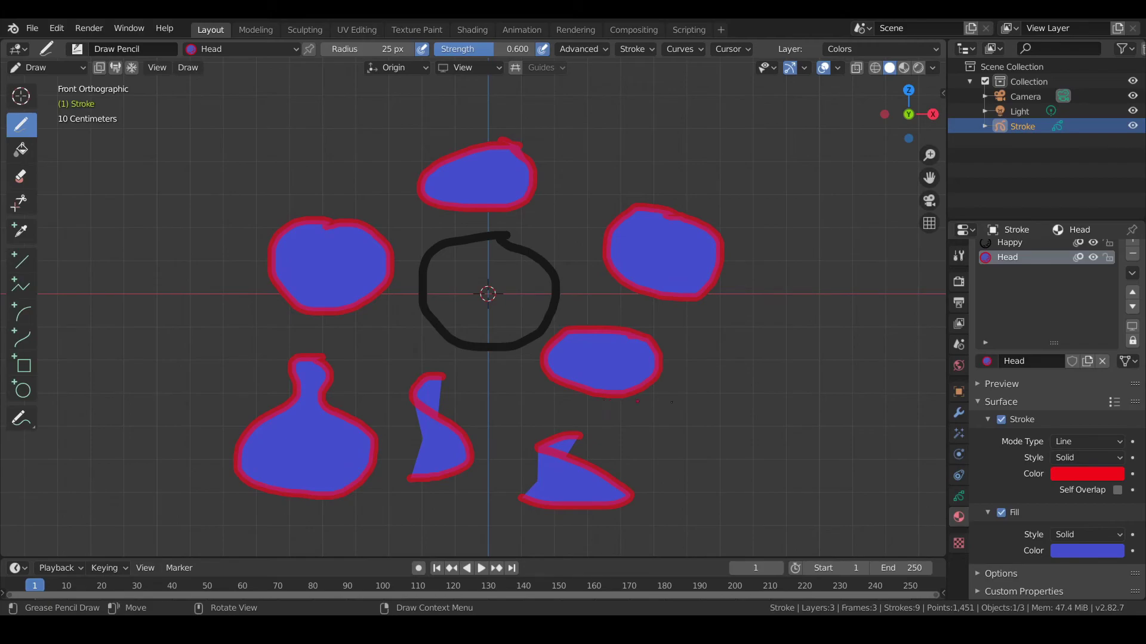
key(ctrl+z)
key(ctrl+z)
key(ctrl+z)
key(ctrl+z)
key(ctrl+z)
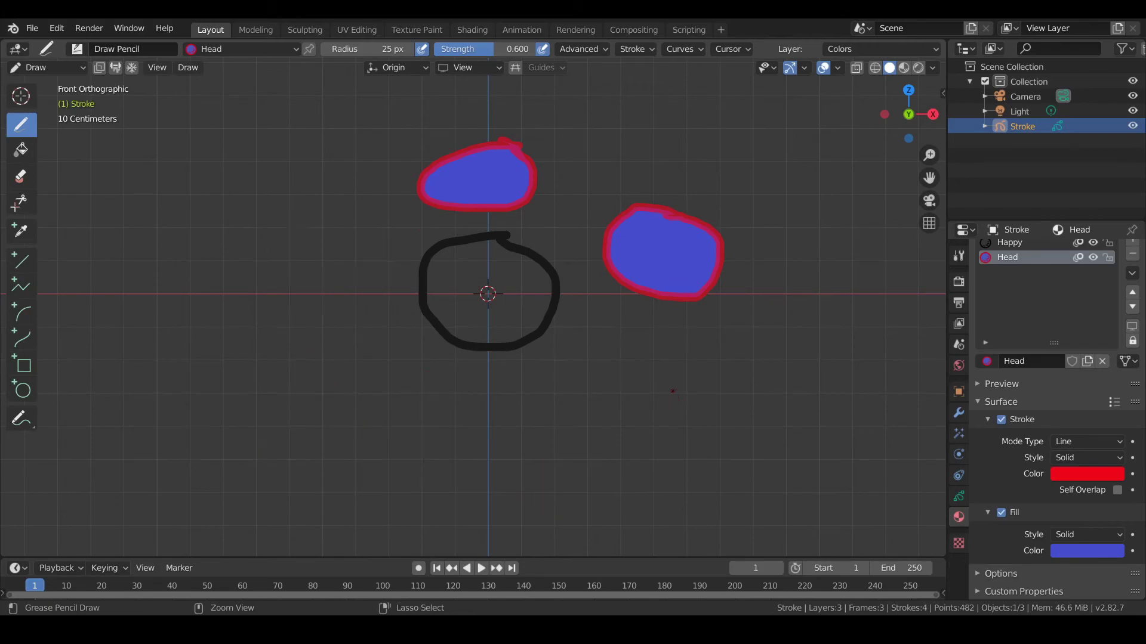
key(ctrl+z)
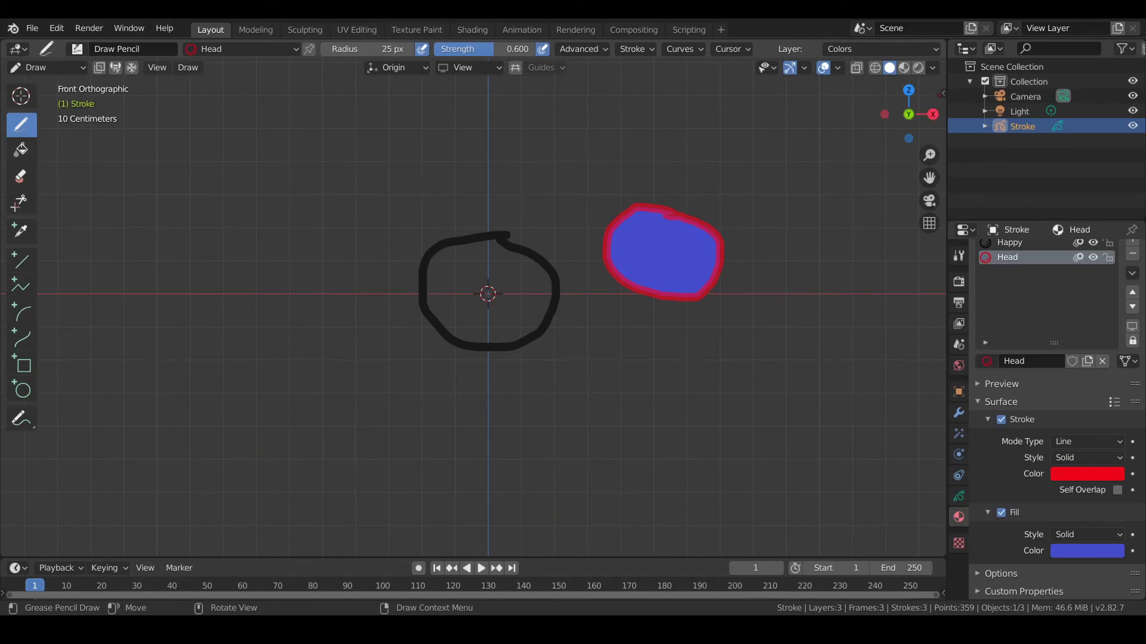
- Show the active tool's brush settings in the viewport and switch to the Draw Ink brush
click(942, 95)
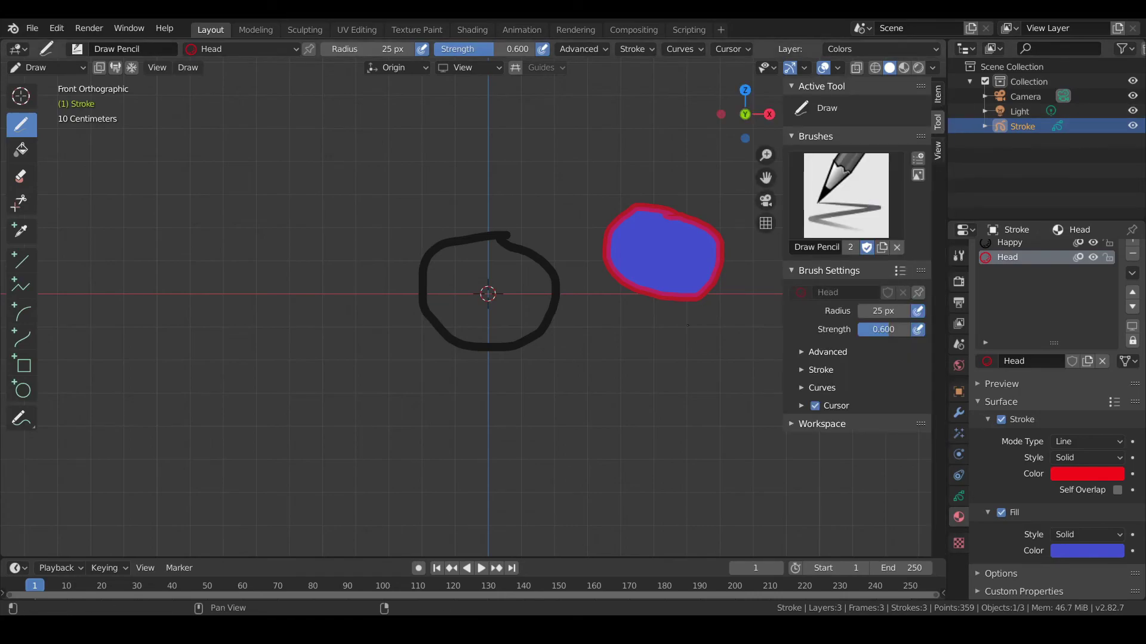
scroll(574, 311, up, 1)
shift+middle_drag(589, 243, 531, 267)
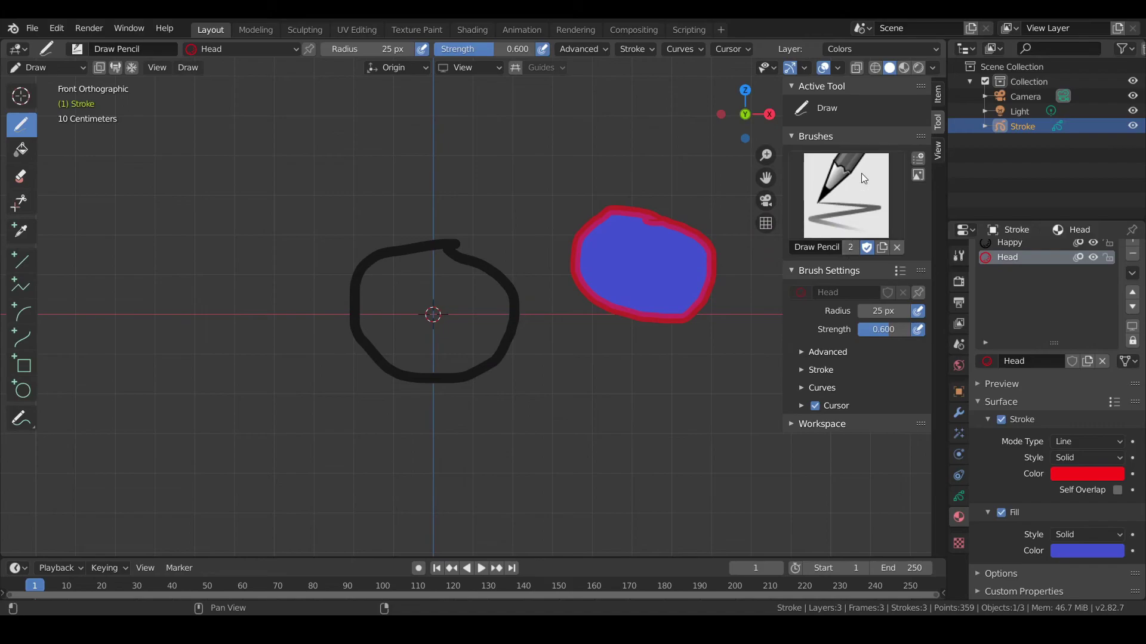
click(880, 198)
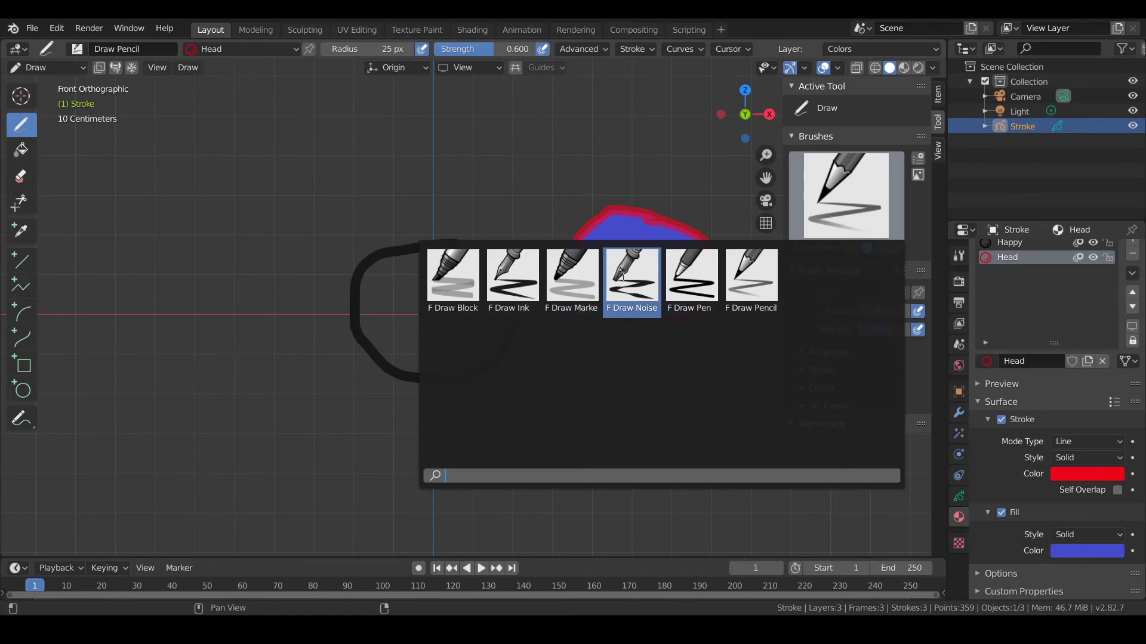
click(538, 284)
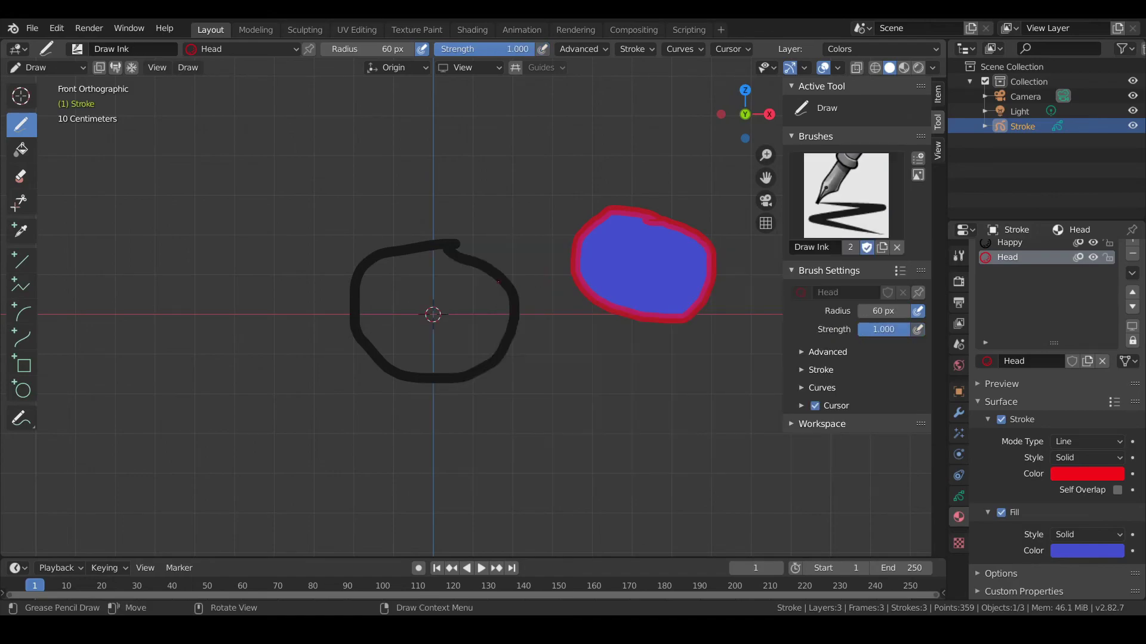
shift+middle_drag(487, 293, 465, 301)
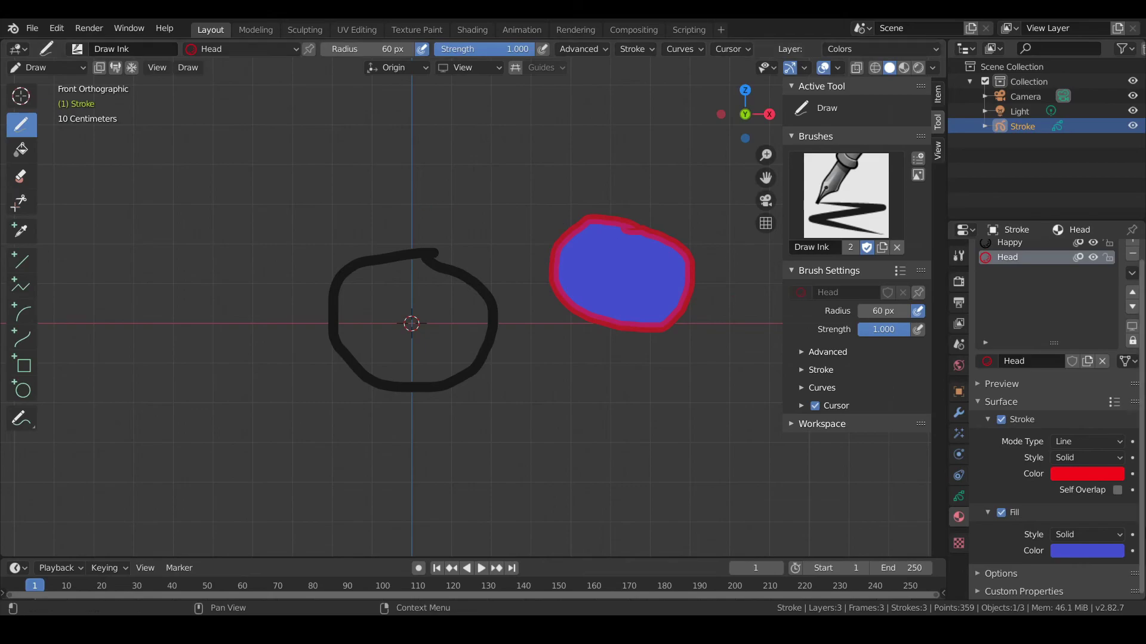
- Make Happy the active material and draw a thick S-shaped stroke across the black circle with the Draw Ink brush
click(1065, 473)
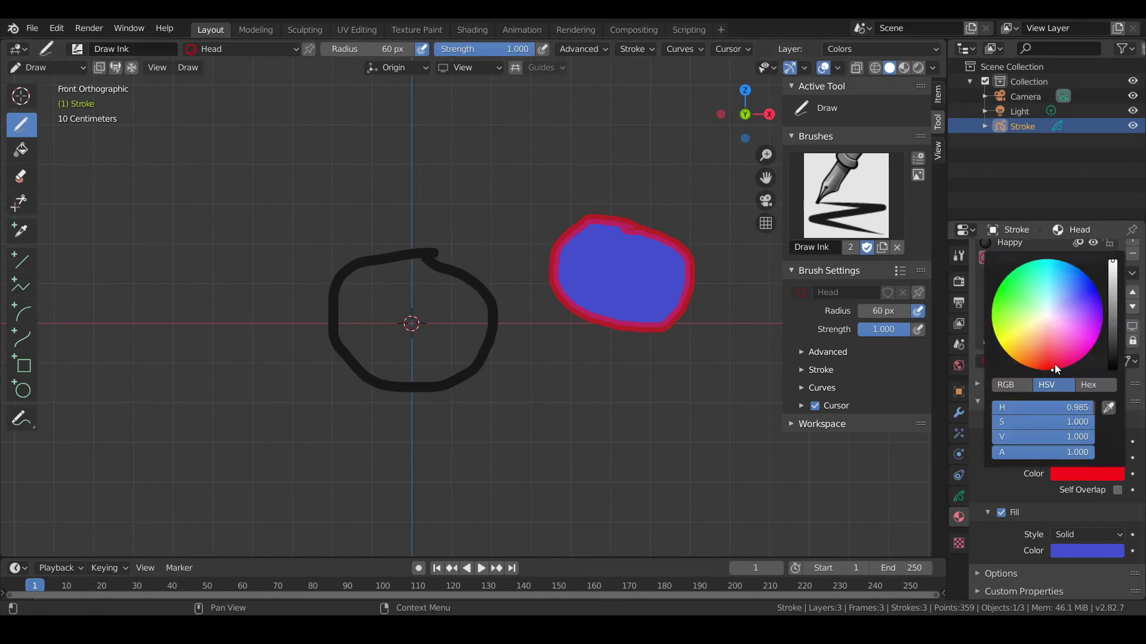
scroll(1017, 269, up, 1)
click(1008, 257)
mouse_move(502, 183)
mouse_down()
mouse_move(394, 191)
mouse_move(525, 358)
mouse_move(334, 461)
mouse_move(561, 527)
mouse_up()
- Set the brush radius to 25 px and draw three thinner freehand strokes to the left of the black circle
drag(890, 311, 874, 311)
mouse_move(278, 185)
mouse_down()
mouse_move(244, 280)
mouse_move(146, 421)
mouse_move(210, 308)
mouse_up()
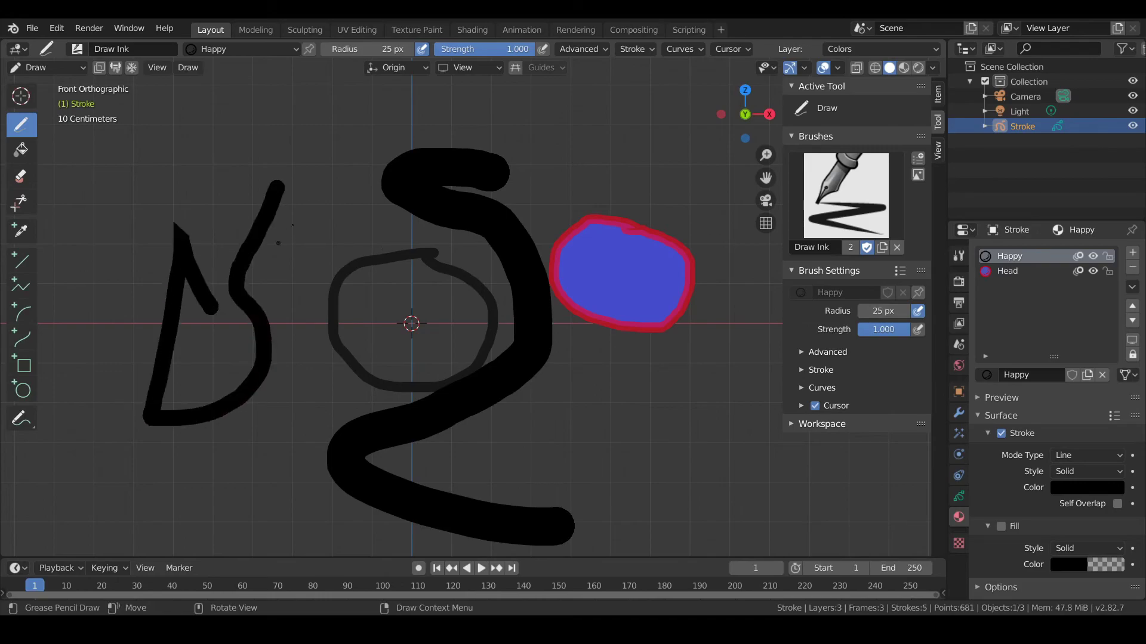
mouse_move(341, 238)
mouse_down()
mouse_move(233, 138)
mouse_move(276, 183)
mouse_up()
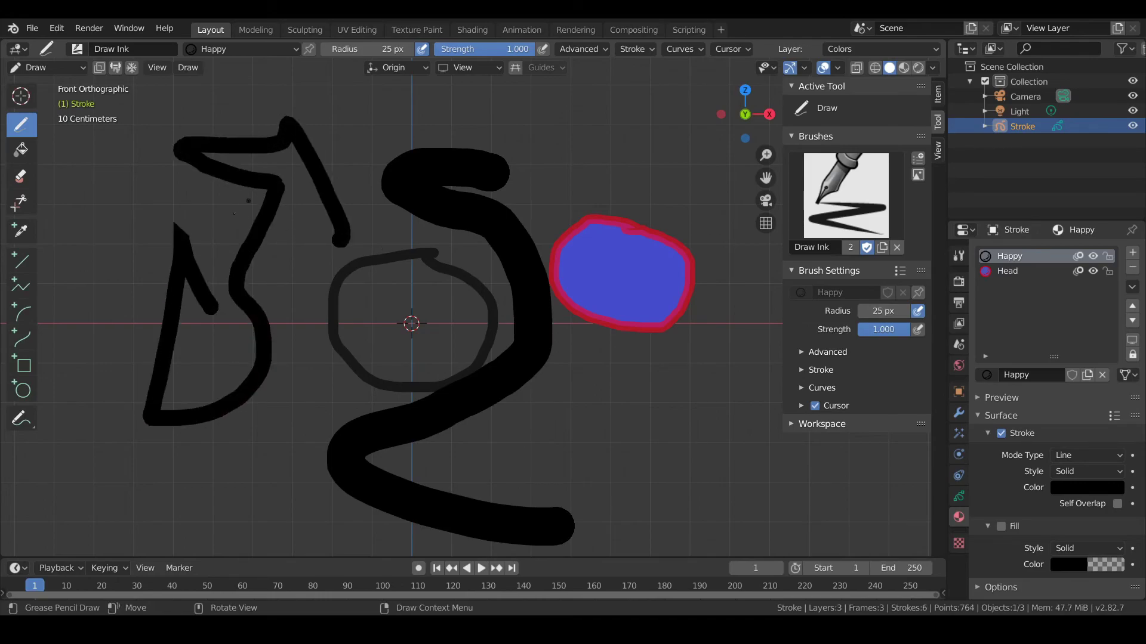
mouse_move(268, 494)
mouse_down()
mouse_move(242, 486)
mouse_move(296, 468)
mouse_up()
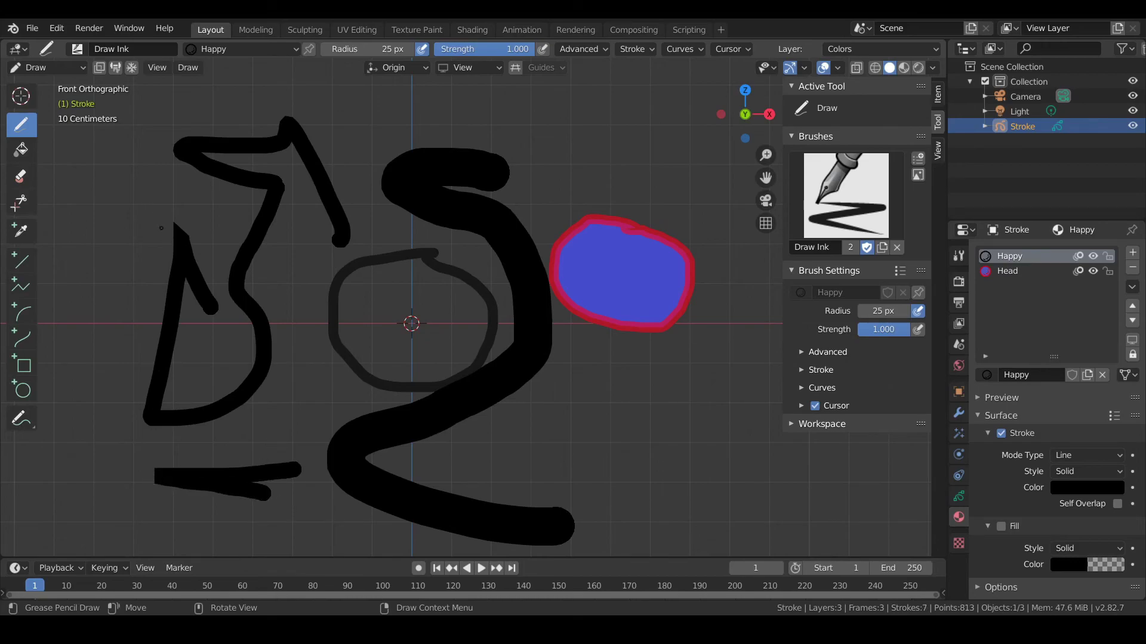
shift+middle_drag(209, 244, 360, 276)
scroll(328, 267, up, 3)
scroll(251, 236, down, 5)
mouse_move(209, 225)
shift+middle_down()
mouse_move(342, 268)
mouse_move(241, 238)
shift+middle_up()
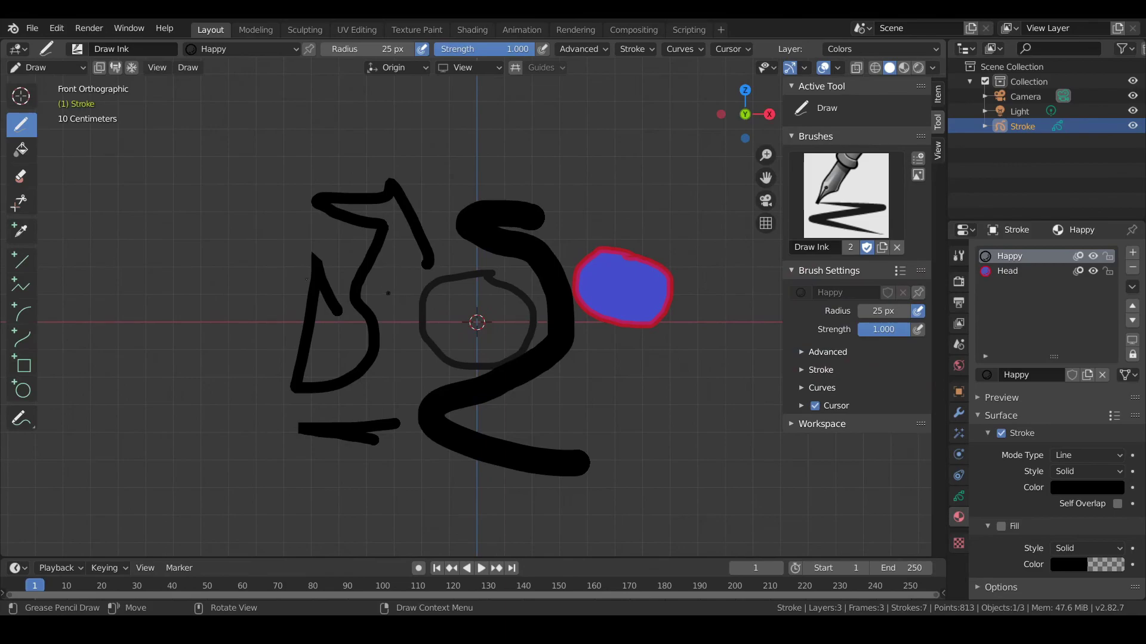
- Erase all the strokes from the canvas with the point eraser
click(21, 176)
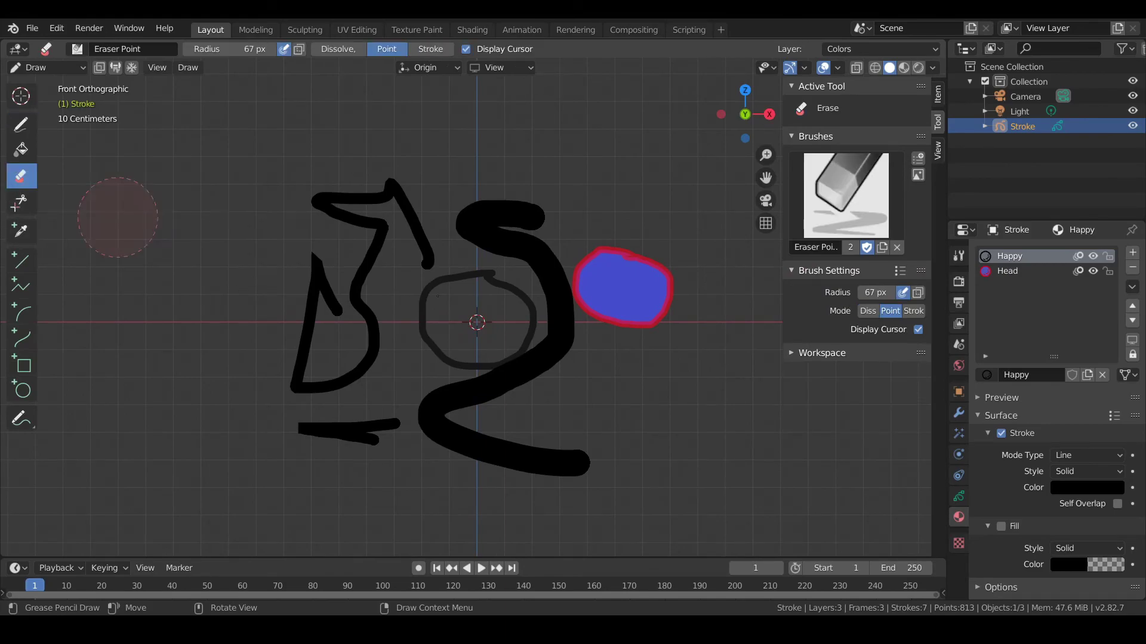
mouse_move(488, 289)
mouse_down()
mouse_move(583, 351)
mouse_move(462, 454)
mouse_move(415, 389)
mouse_move(287, 417)
mouse_move(375, 246)
mouse_move(511, 209)
mouse_up()
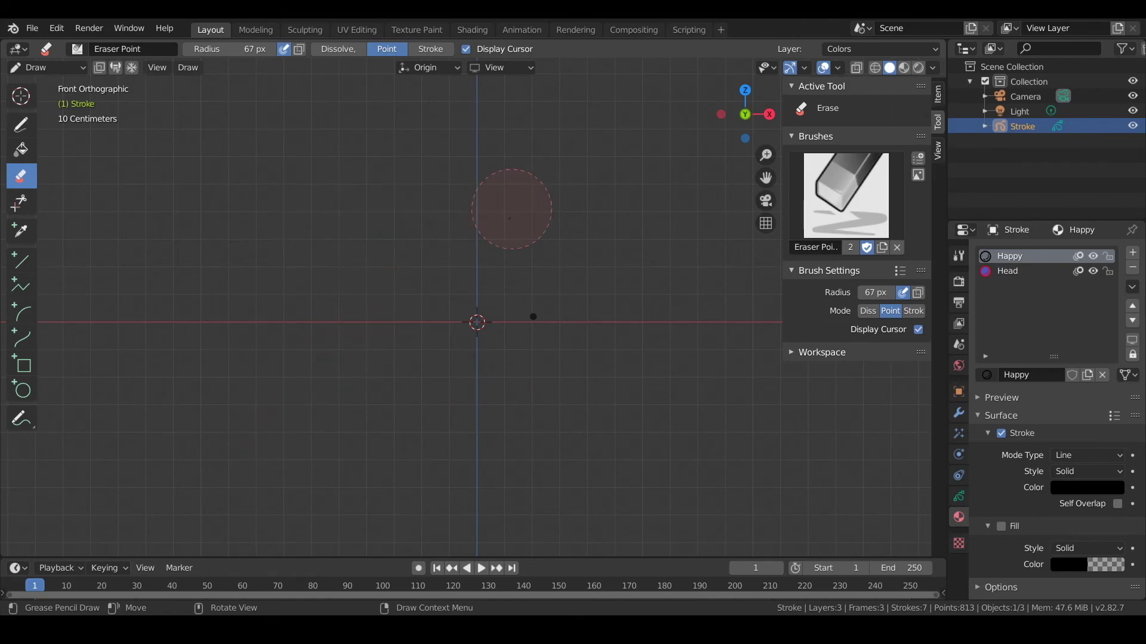
drag(423, 301, 738, 308)
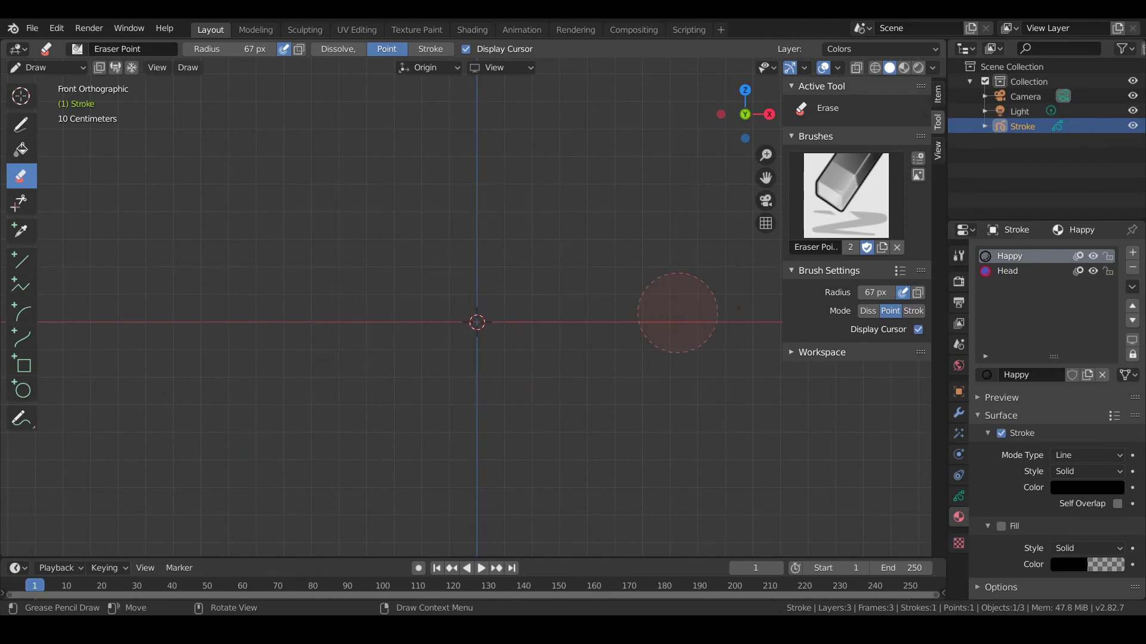
- Return to the Draw tool and enable Stabilize Stroke for the Draw Ink brush
click(20, 124)
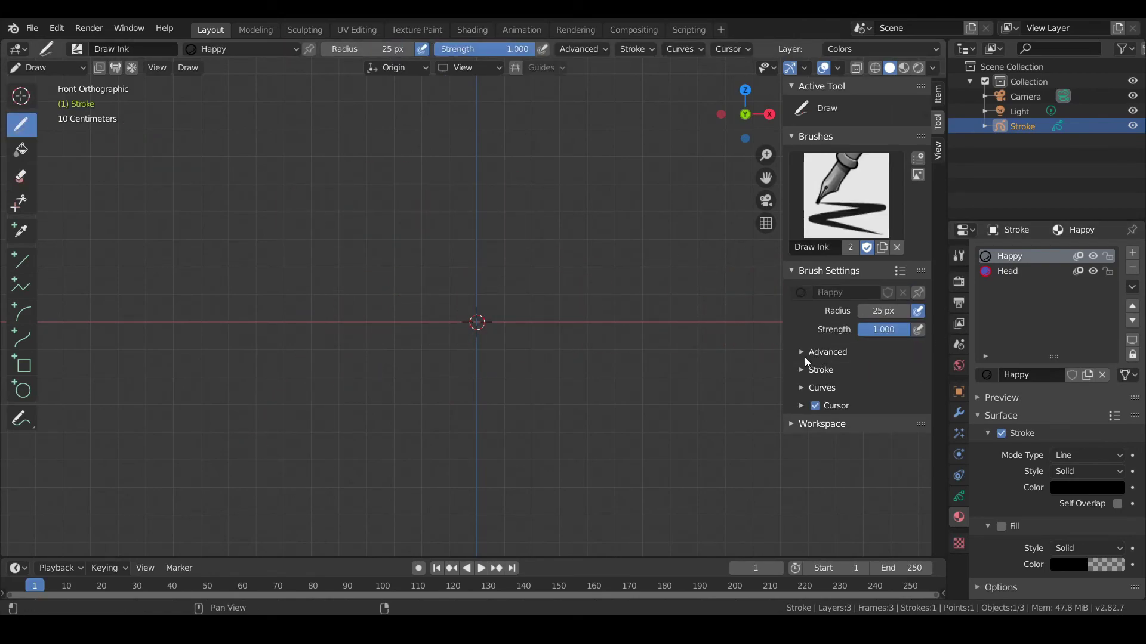
click(803, 371)
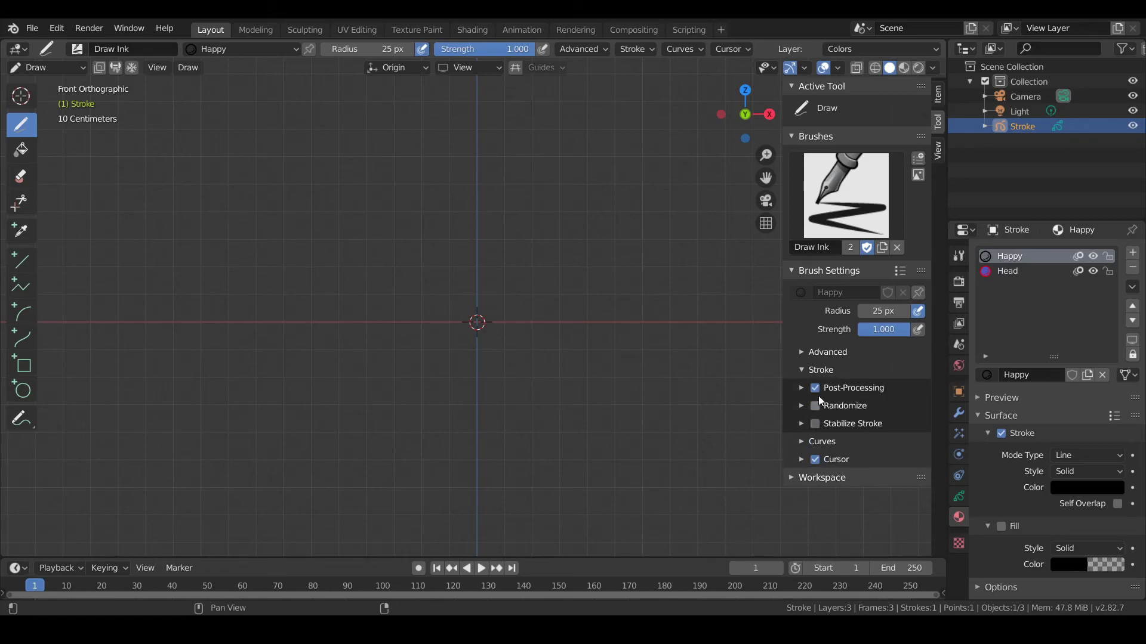
click(814, 424)
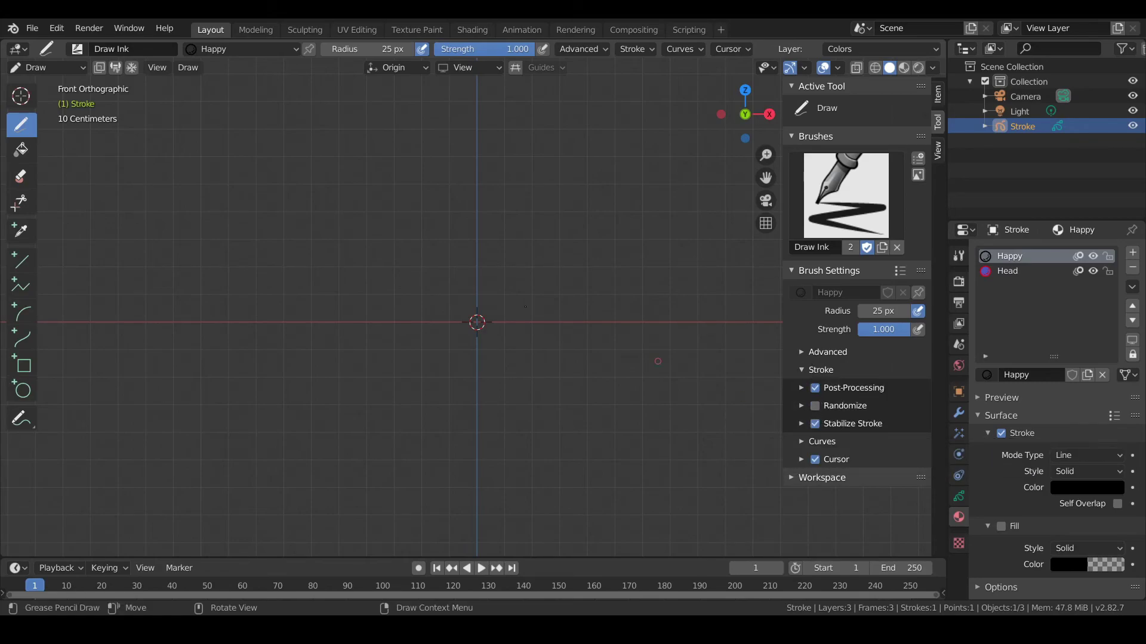
- Draw one long stabilized winding stroke that snakes down through the origin and loops back up around itself
mouse_move(515, 227)
mouse_down()
mouse_move(379, 231)
mouse_move(474, 315)
mouse_move(572, 305)
mouse_move(591, 352)
mouse_move(519, 385)
mouse_move(412, 336)
mouse_move(363, 342)
mouse_up()
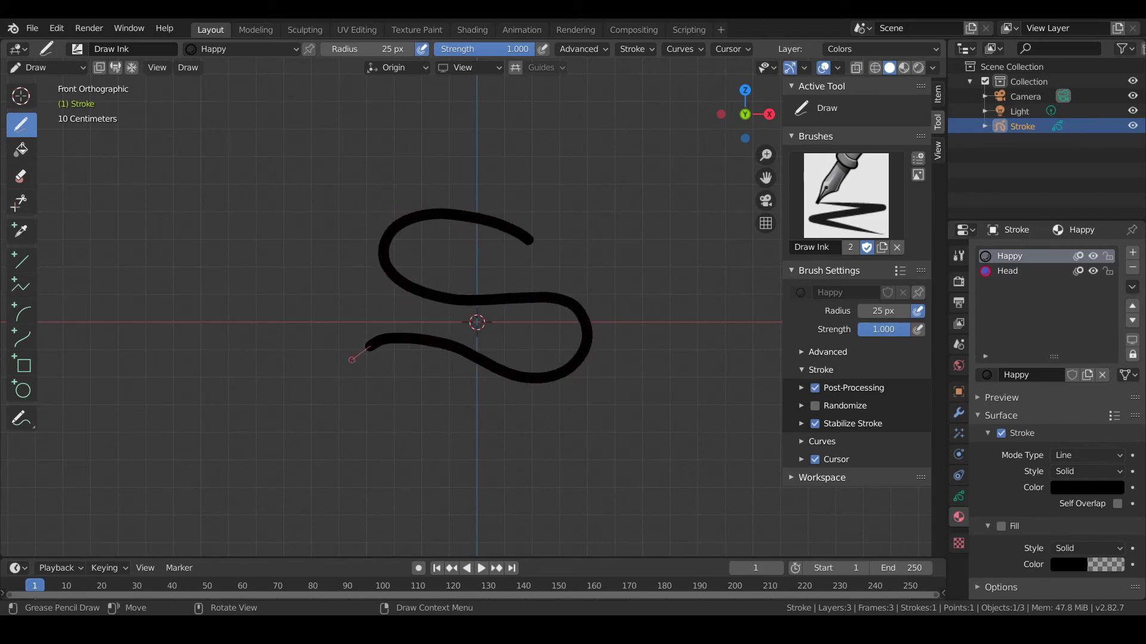
drag(392, 406, 420, 404)
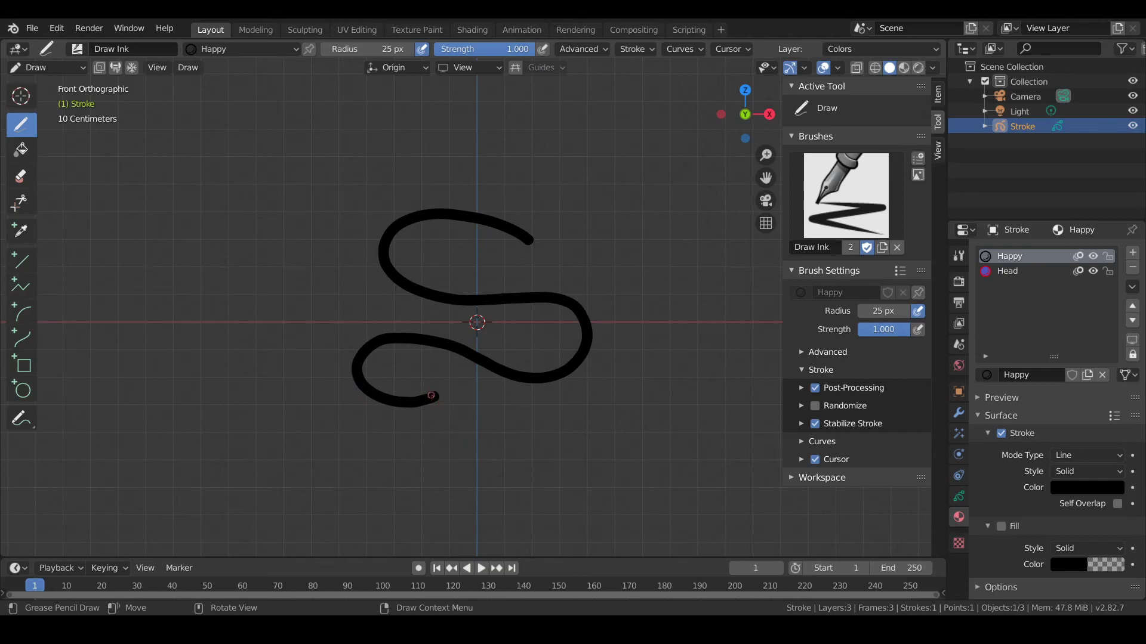
mouse_move(446, 414)
mouse_down()
mouse_move(434, 446)
mouse_move(372, 441)
mouse_move(322, 406)
mouse_up()
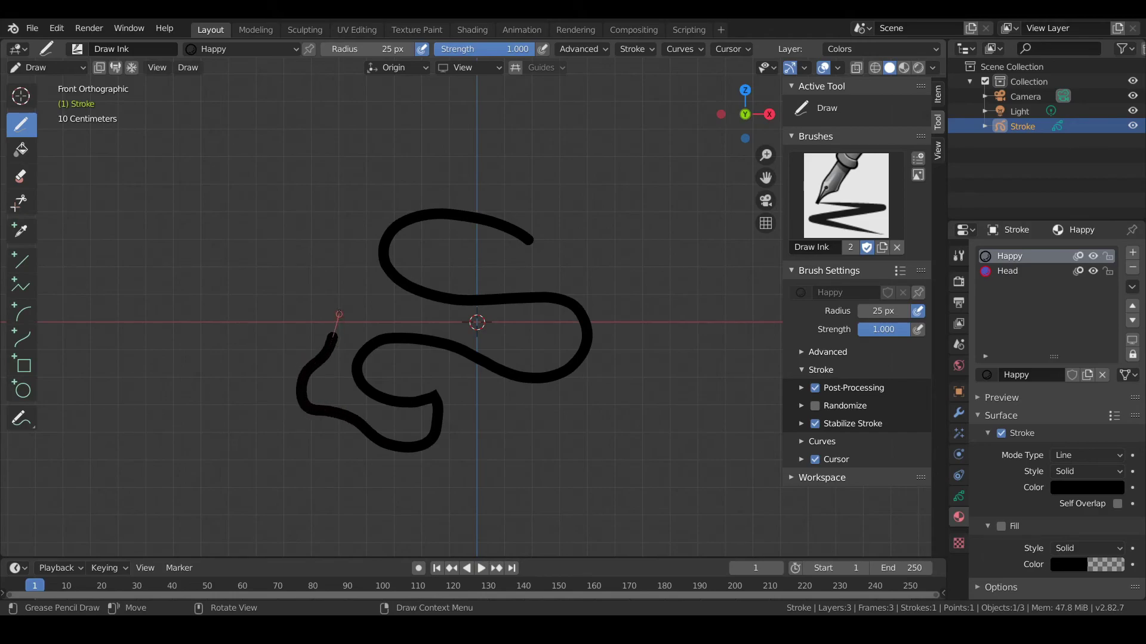
drag(339, 296, 341, 261)
mouse_move(339, 219)
mouse_down()
mouse_move(392, 165)
mouse_move(510, 191)
mouse_move(557, 187)
mouse_move(606, 230)
mouse_move(583, 269)
mouse_move(532, 271)
mouse_move(579, 245)
mouse_move(500, 222)
mouse_up()
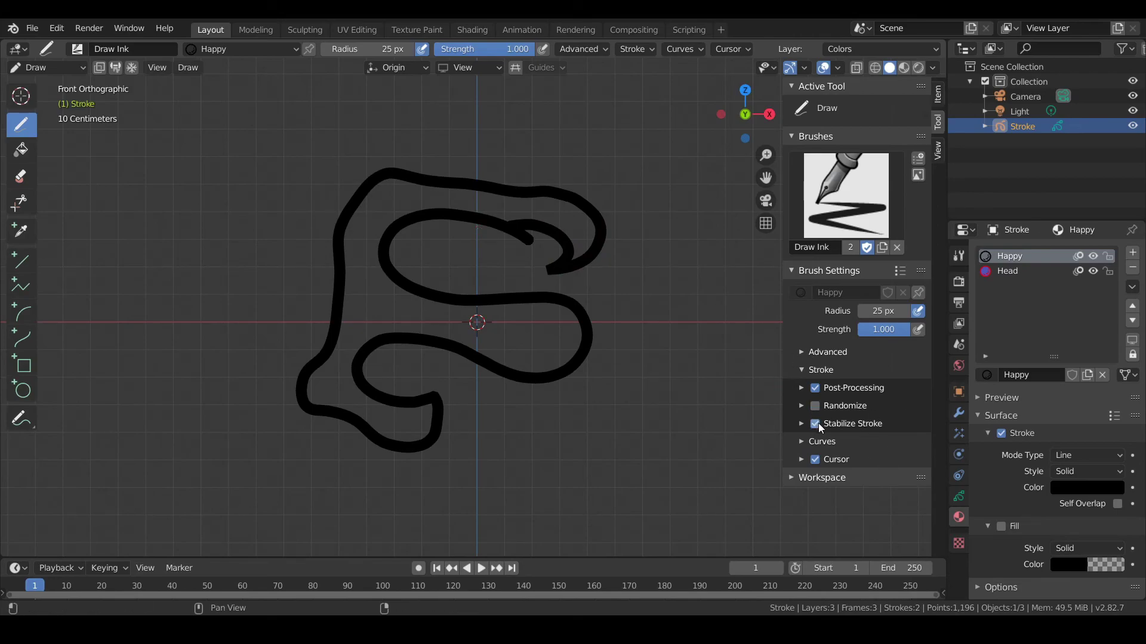
- Set the brush strength to 0.411 and draw two fainter curves, one right of the winding stroke and one crossing it
click(803, 354)
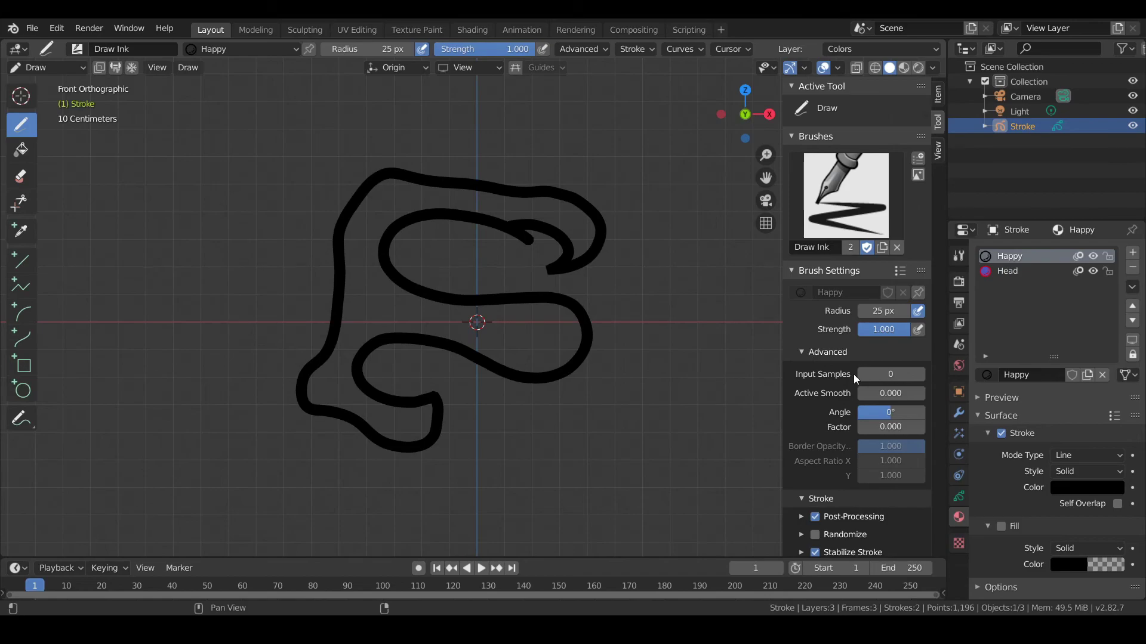
click(827, 352)
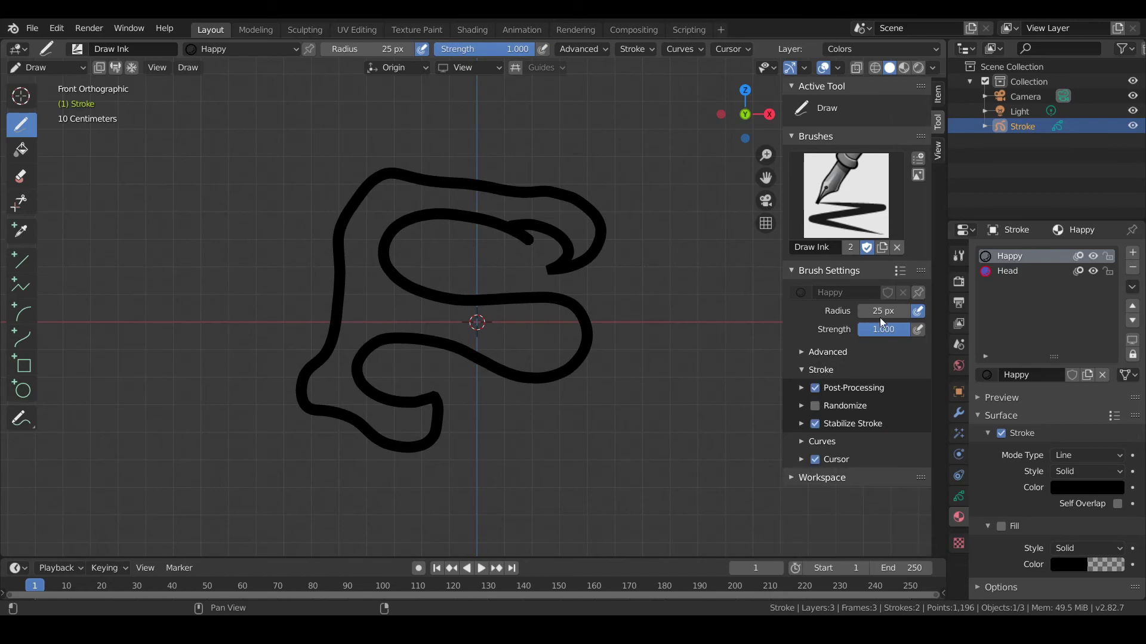
drag(895, 330, 873, 330)
mouse_move(753, 295)
mouse_down()
mouse_move(597, 327)
mouse_move(601, 388)
mouse_up()
mouse_move(651, 456)
mouse_down()
mouse_move(352, 358)
mouse_move(116, 298)
mouse_move(218, 384)
mouse_up()
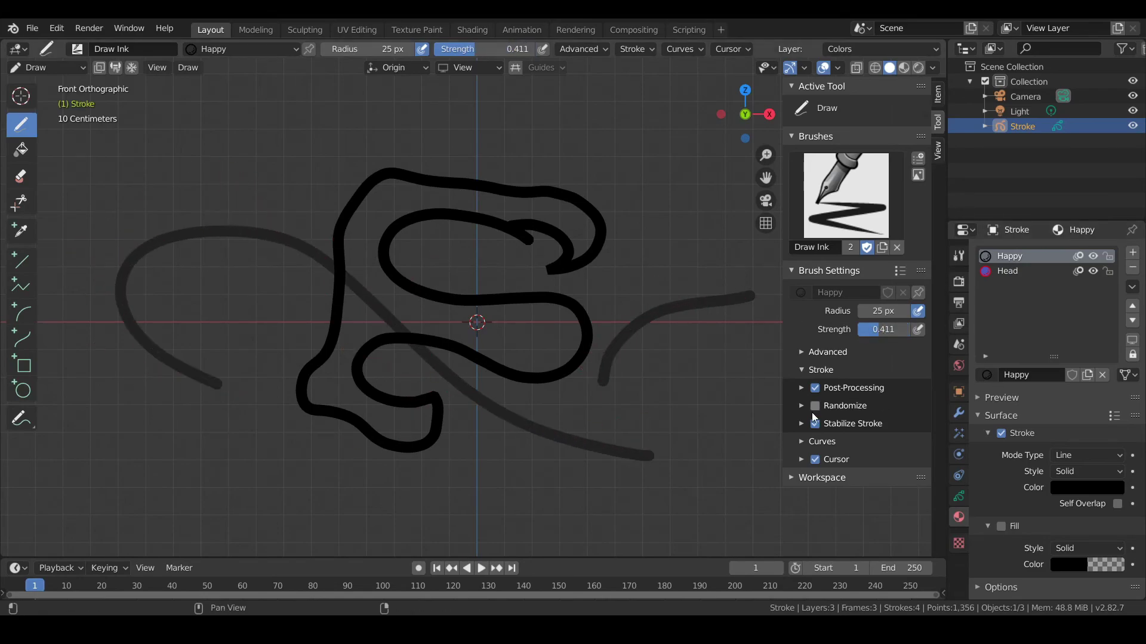
- Look through the brush's Sensitivity, Strength and Jitter curves and the brush presets, keeping the Draw Ink brush
click(809, 446)
scroll(809, 447, down, 5)
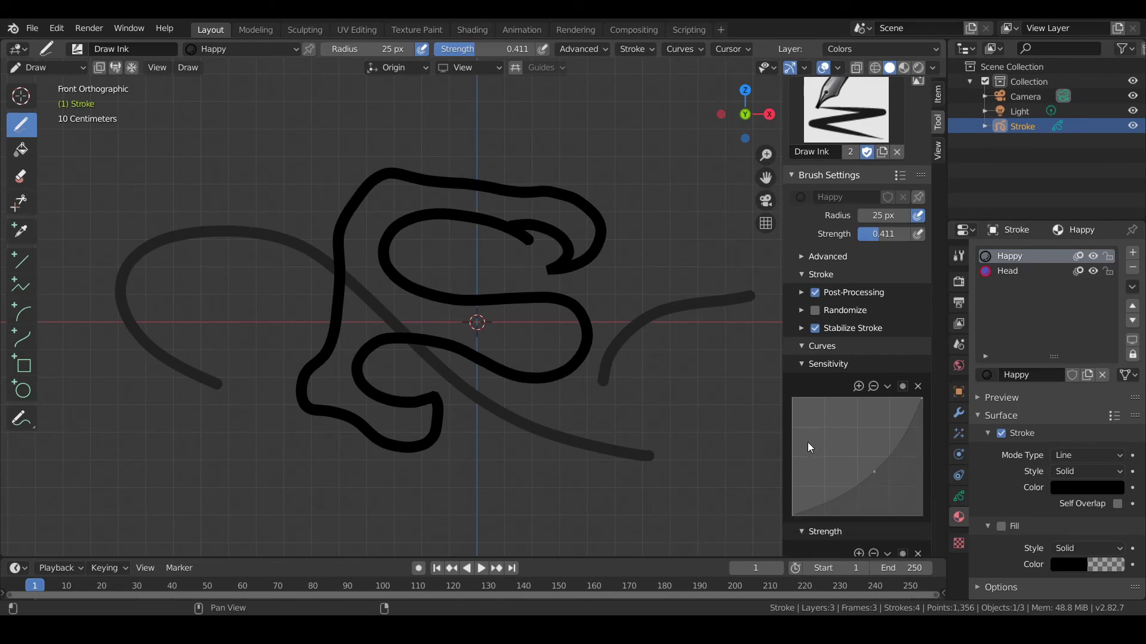
scroll(809, 447, down, 10)
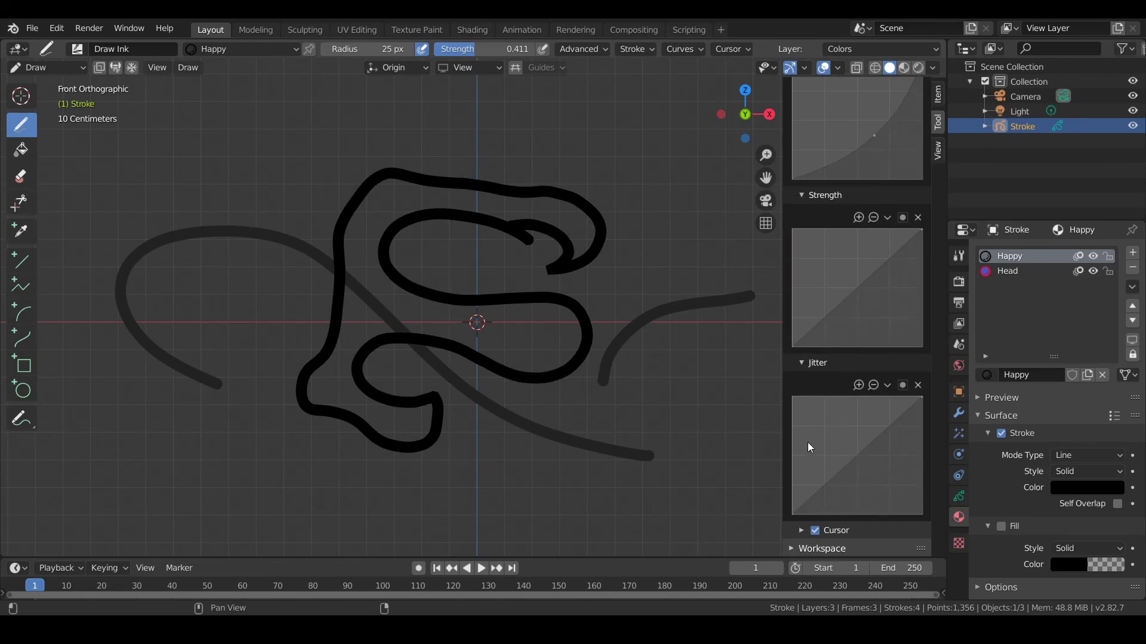
scroll(815, 443, up, 11)
scroll(810, 361, up, 5)
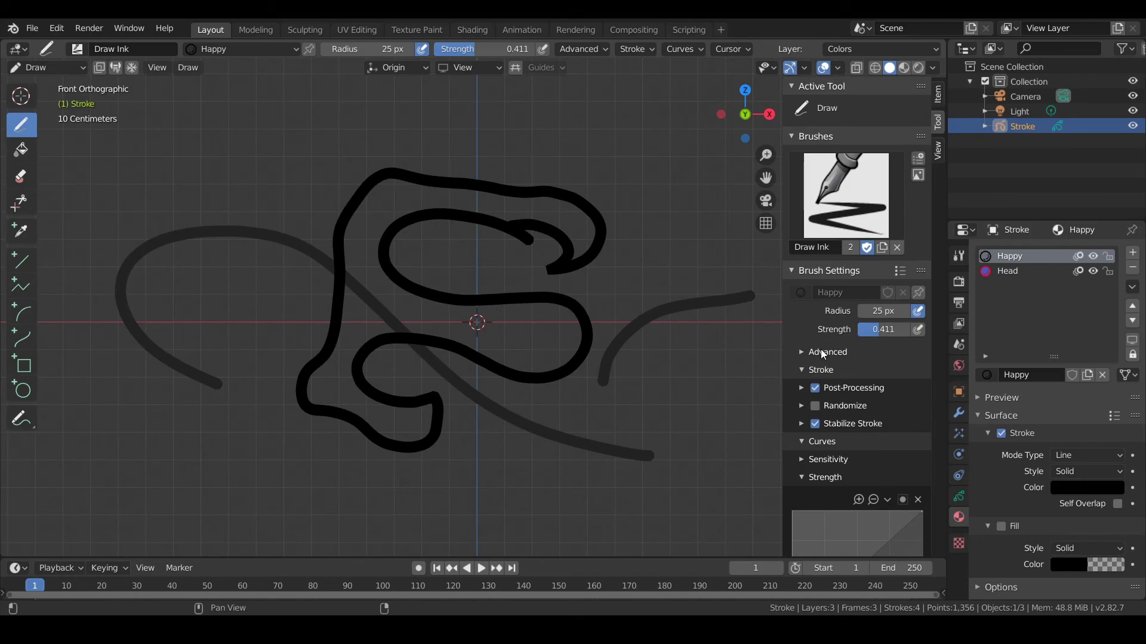
click(841, 190)
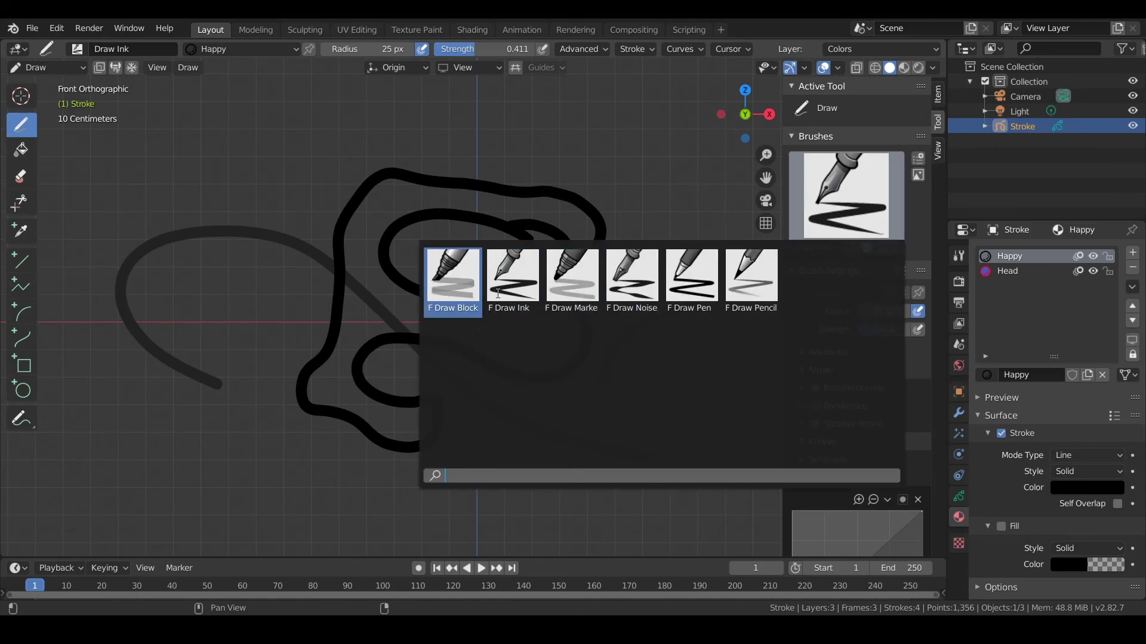
click(513, 279)
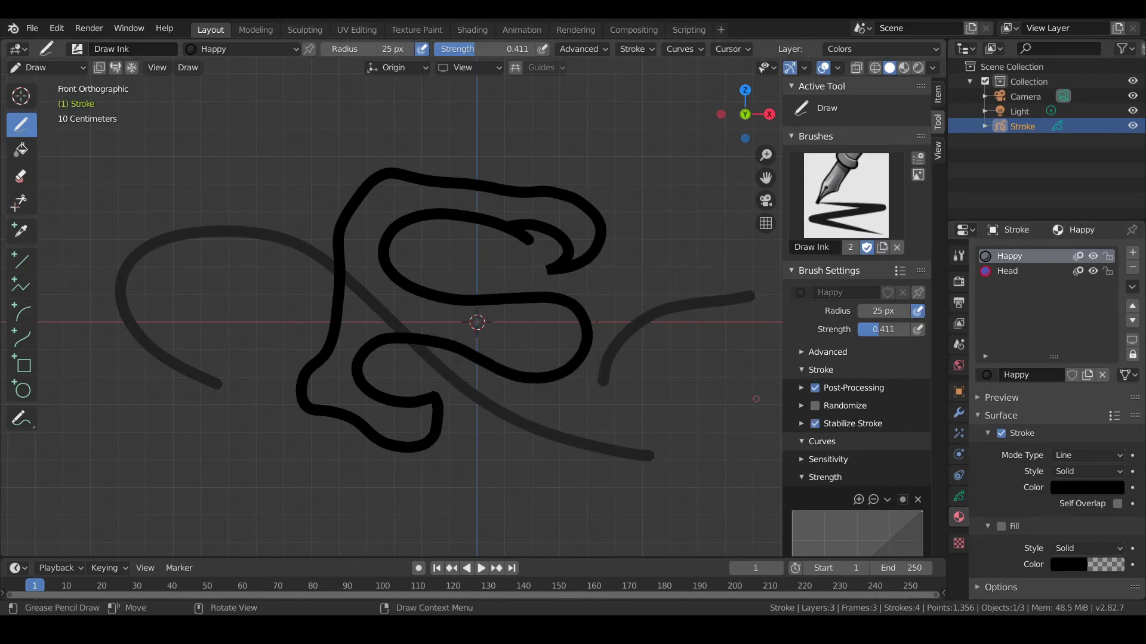
shift+middle_drag(540, 292, 536, 284)
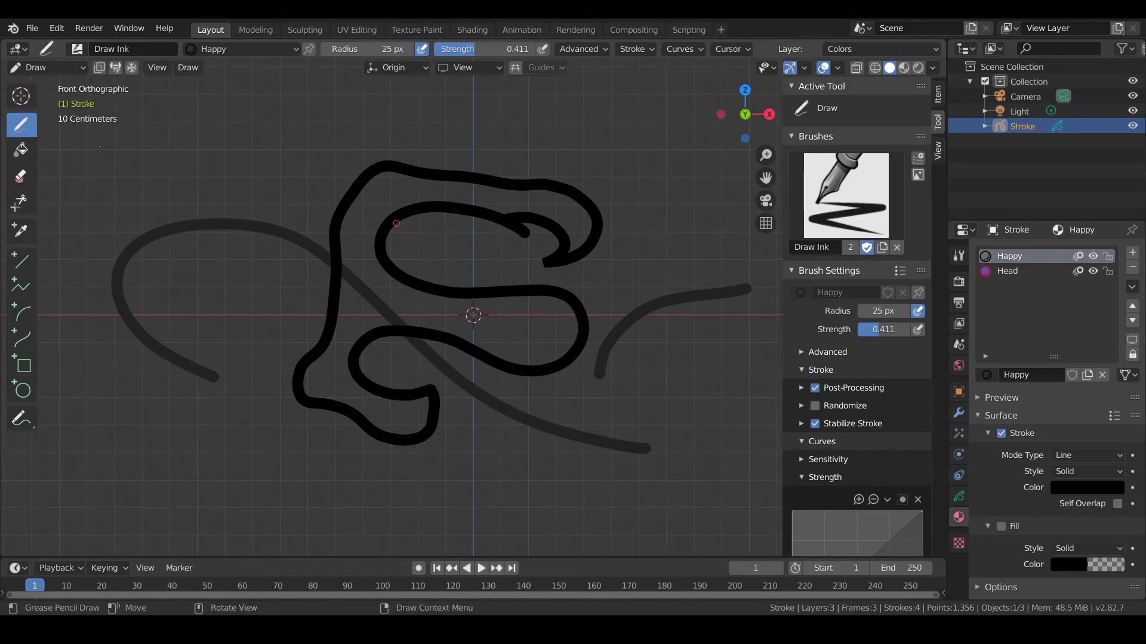
- Enlarge the point eraser's radius to 129 px, erase all the strokes and return to the Draw tool
click(20, 176)
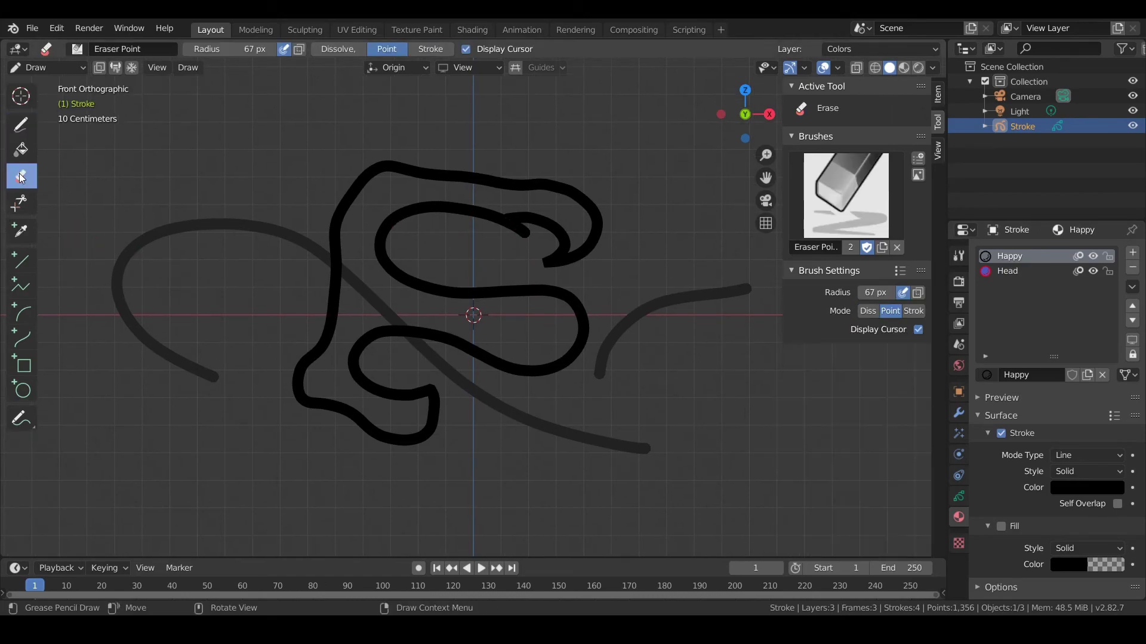
scroll(286, 232, down, 1)
key(f)
click(475, 251)
mouse_move(249, 258)
mouse_down()
mouse_move(235, 271)
mouse_move(235, 340)
mouse_move(729, 320)
mouse_move(307, 174)
mouse_up()
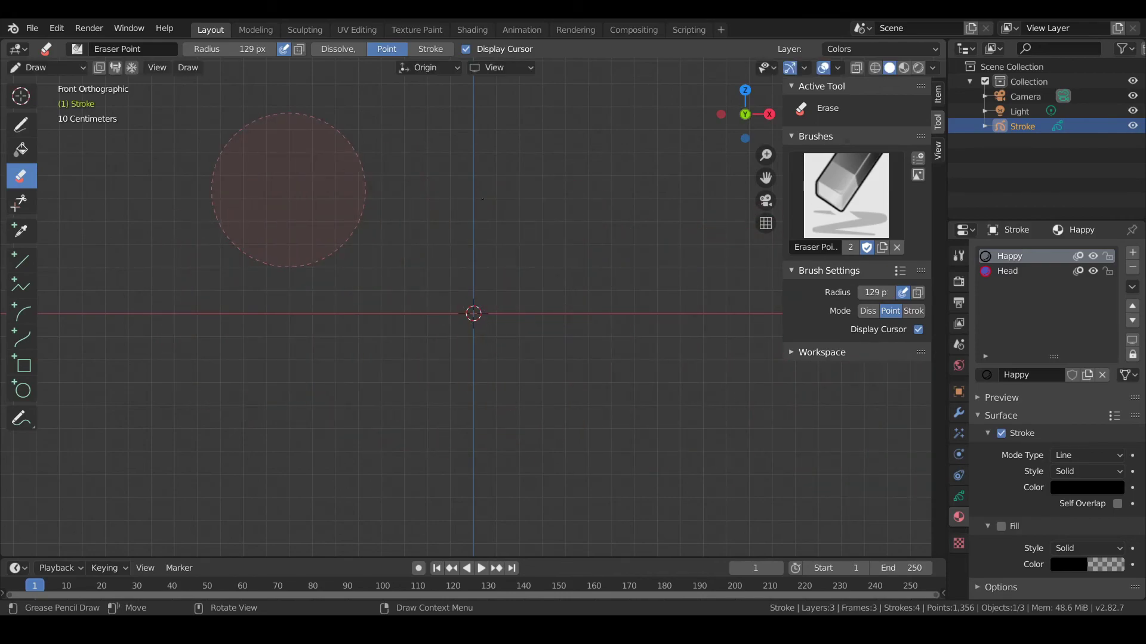
click(18, 129)
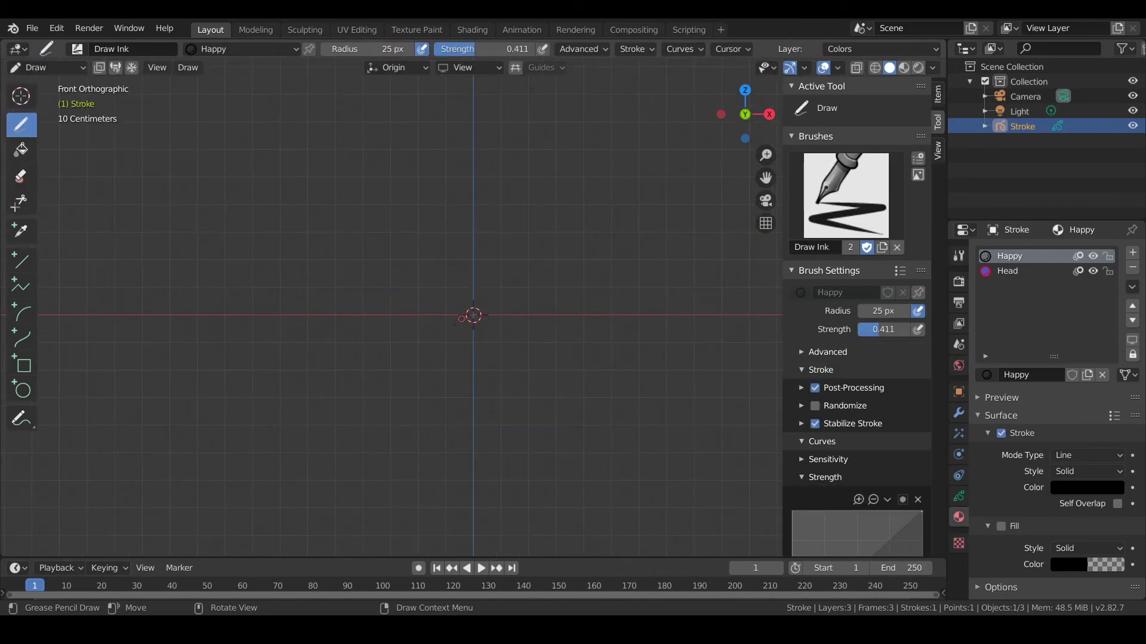
- Enlarge the timeline area upward so it takes up more space below the viewport
click(170, 566)
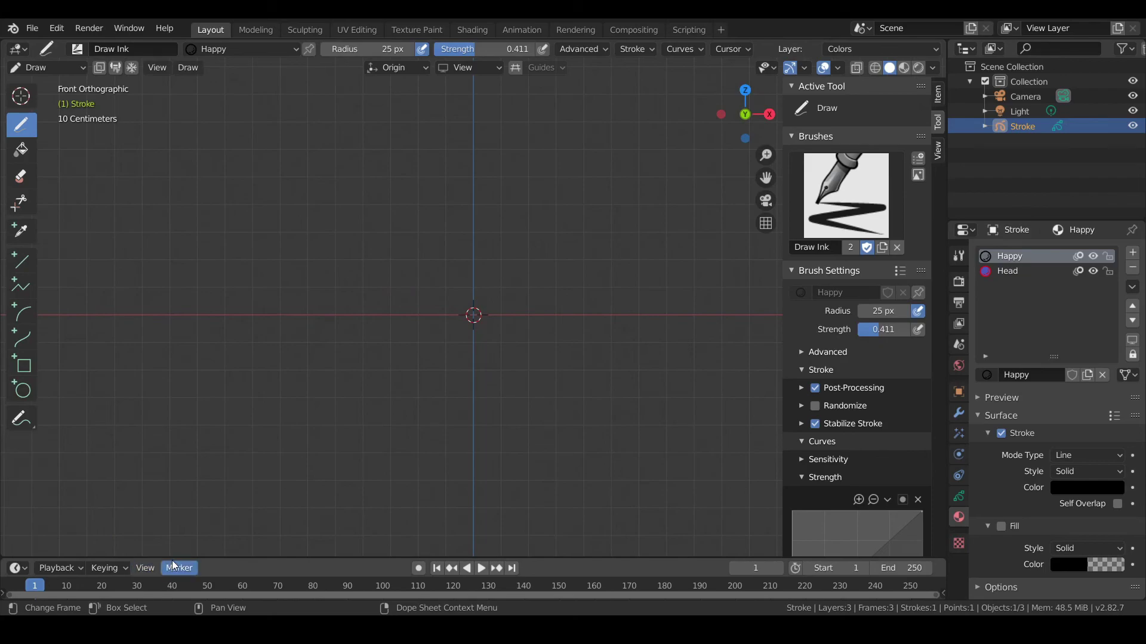
drag(221, 559, 231, 465)
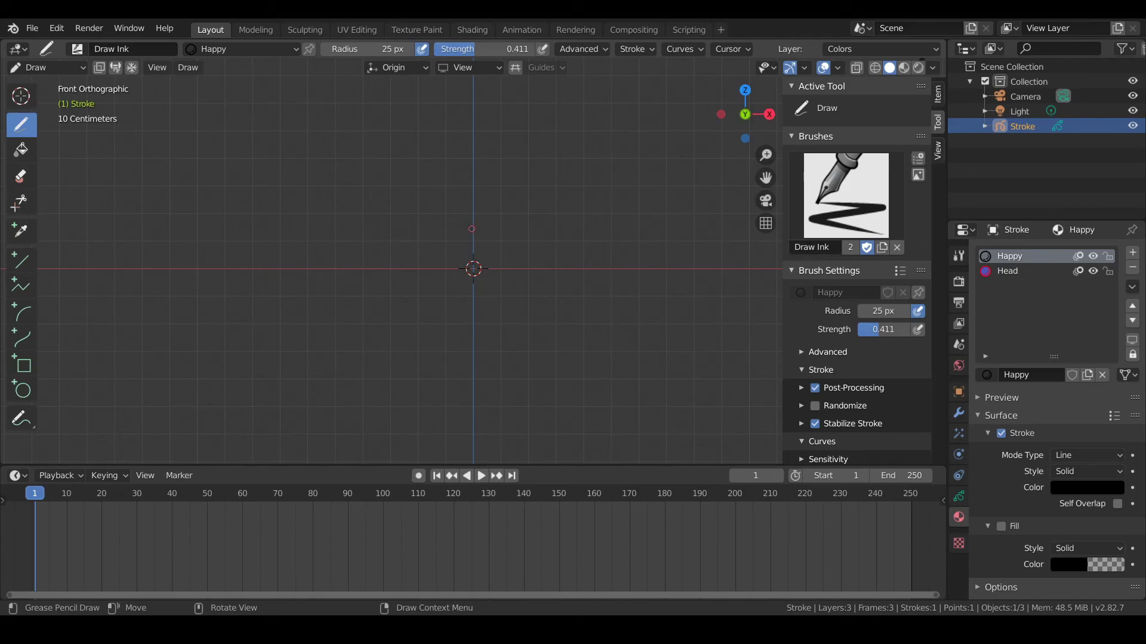
scroll(454, 247, down, 1)
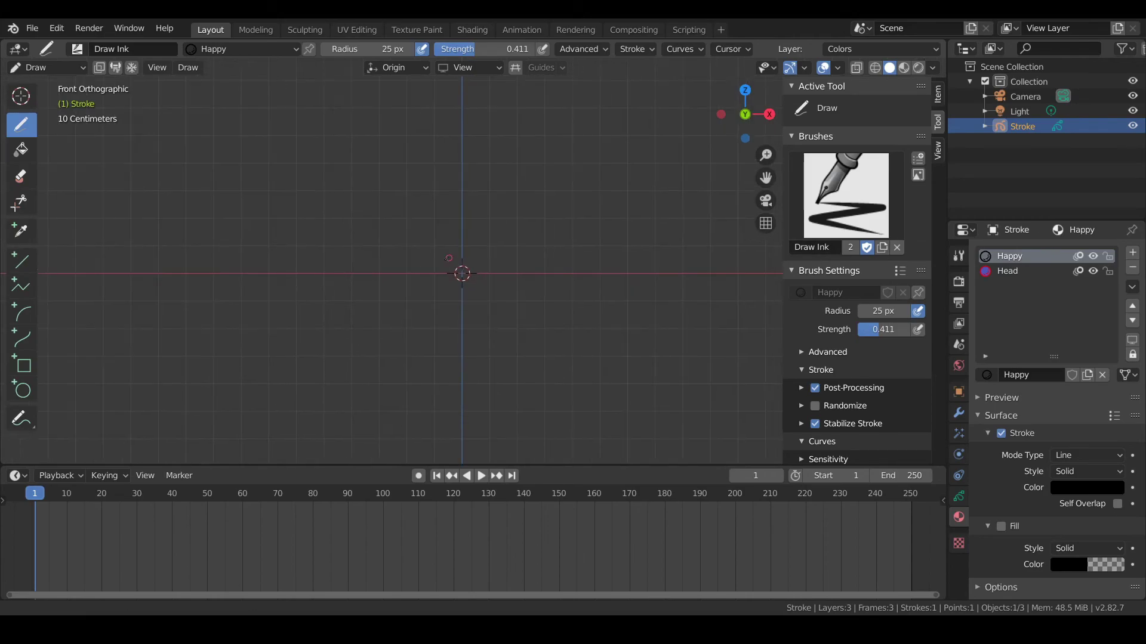
- Make the Head material active and draw a closed filled oval around the origin
click(1007, 271)
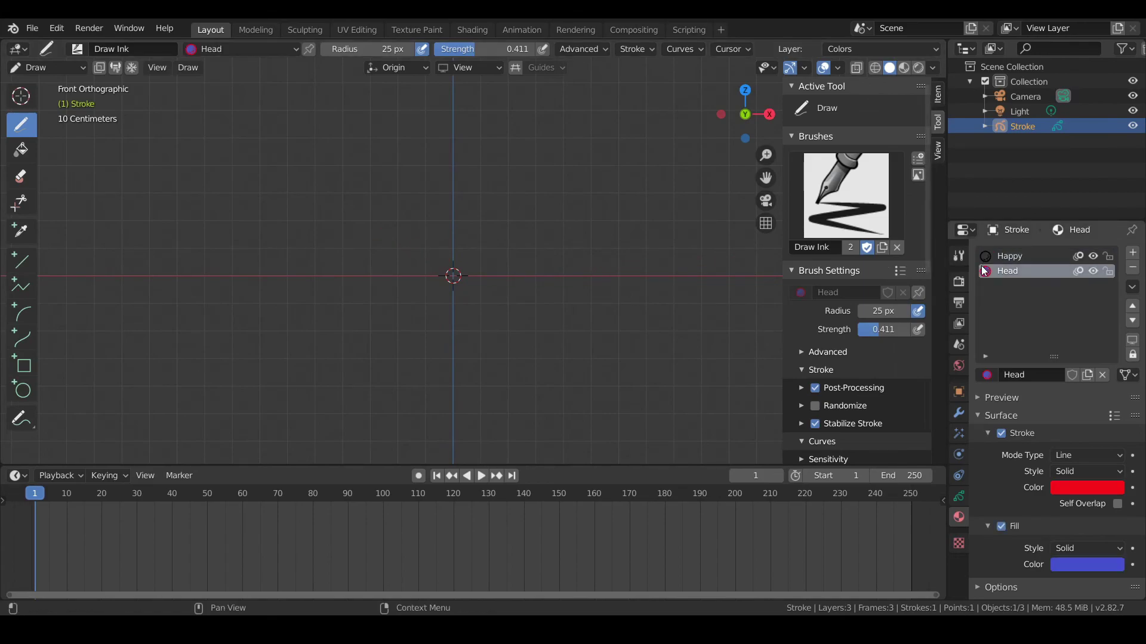
mouse_move(451, 235)
mouse_down()
mouse_move(379, 272)
mouse_move(445, 328)
mouse_move(523, 301)
mouse_move(516, 249)
mouse_move(466, 231)
mouse_move(420, 243)
mouse_up()
scroll(474, 262, down, 2)
scroll(473, 261, up, 6)
- Switch to Edit Mode and examine the points along the oval's outline, especially where its two ends overlap
key(Tab)
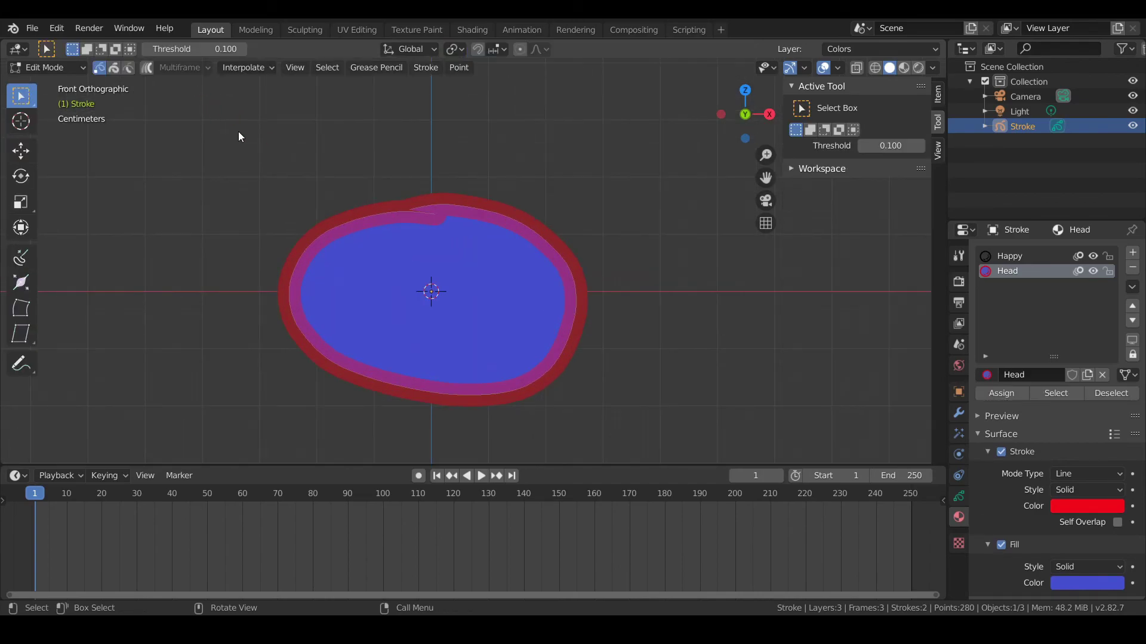
scroll(411, 207, up, 2)
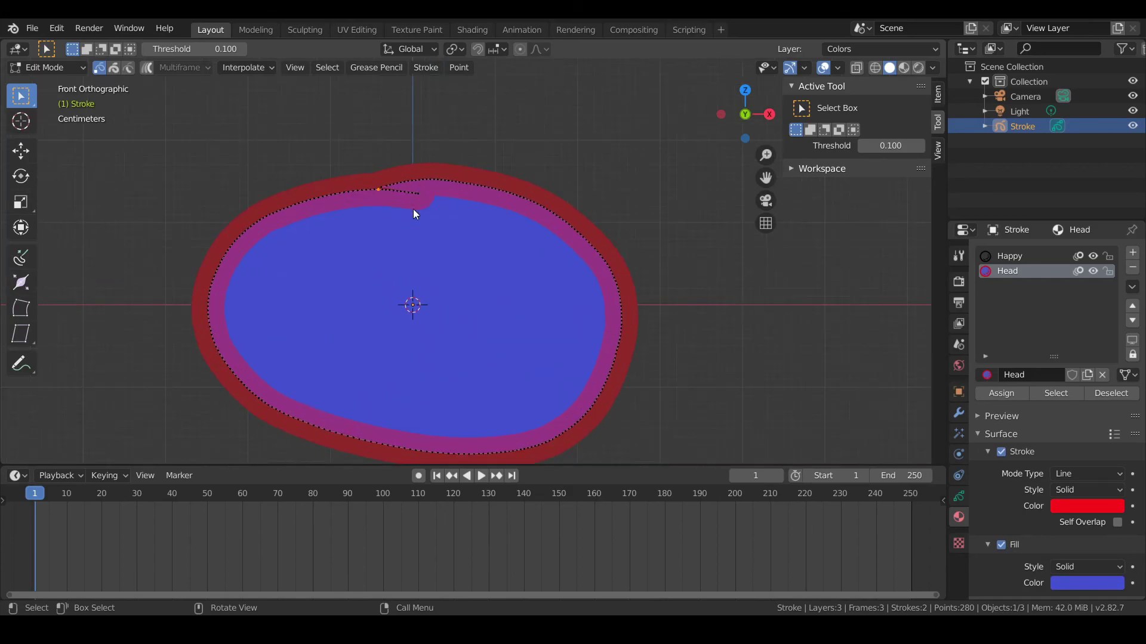
shift+middle_drag(413, 209, 482, 194)
shift+middle_drag(397, 319, 444, 314)
shift+middle_drag(435, 255, 432, 316)
scroll(493, 197, up, 3)
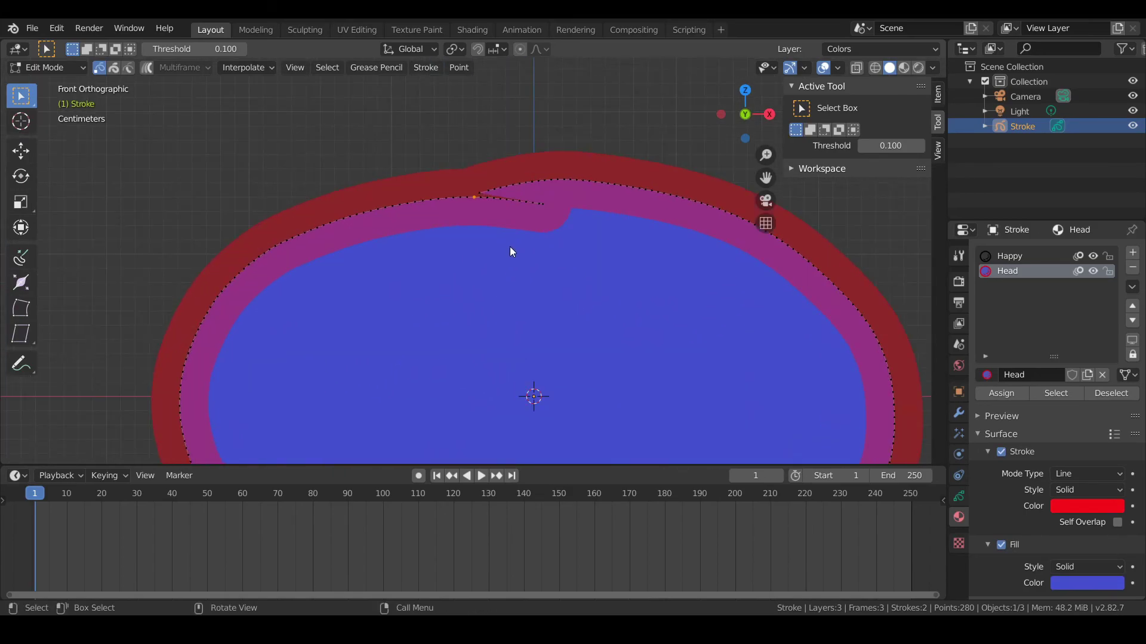
scroll(556, 225, down, 2)
shift+scroll(586, 340, down, 4)
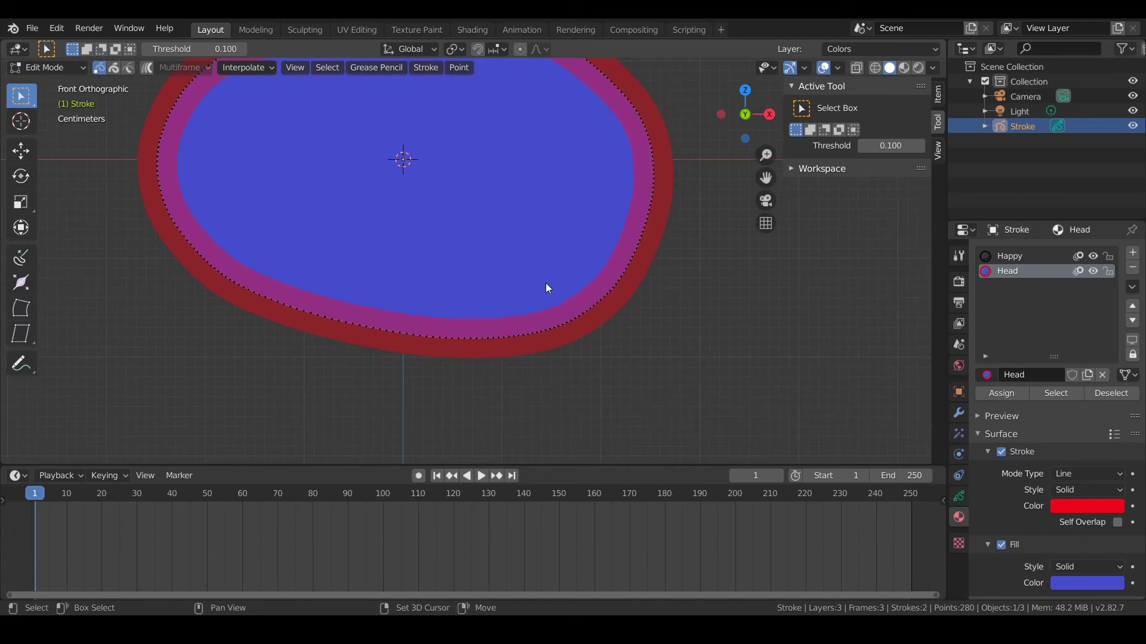
shift+middle_drag(397, 249, 588, 373)
scroll(442, 170, down, 1)
shift+middle_drag(484, 263, 506, 324)
scroll(475, 191, up, 3)
scroll(446, 249, up, 3)
mouse_move(768, 223)
shift+middle_down()
mouse_move(563, 254)
mouse_move(520, 301)
shift+middle_up()
- Select the end point at the overlap, enable proportional editing and move it so neighbouring points follow
click(567, 257)
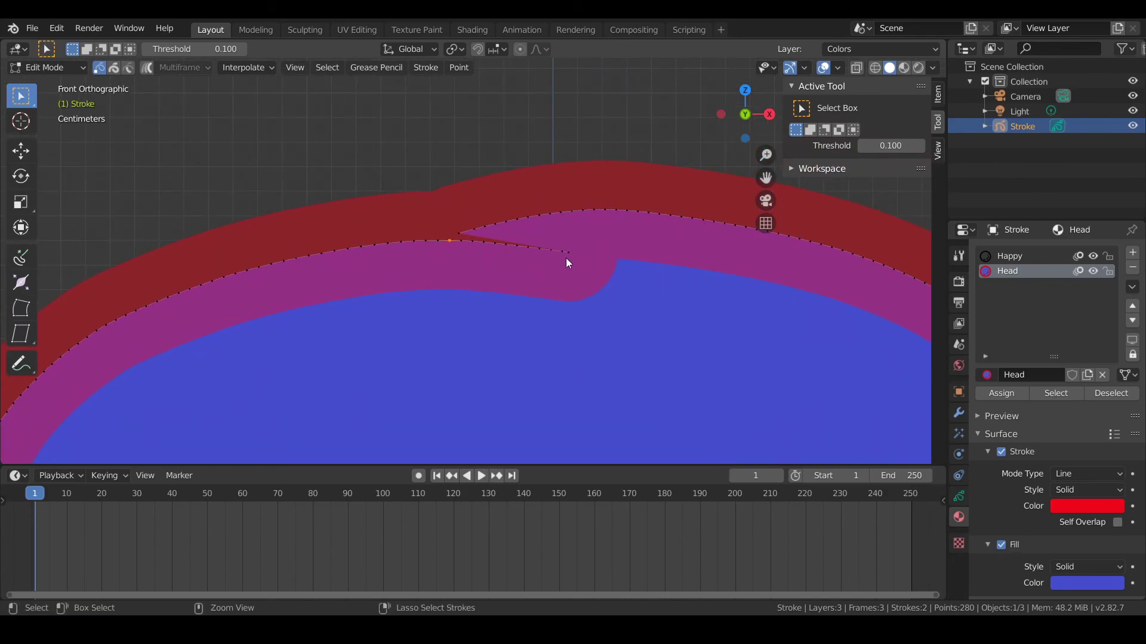
key(g)
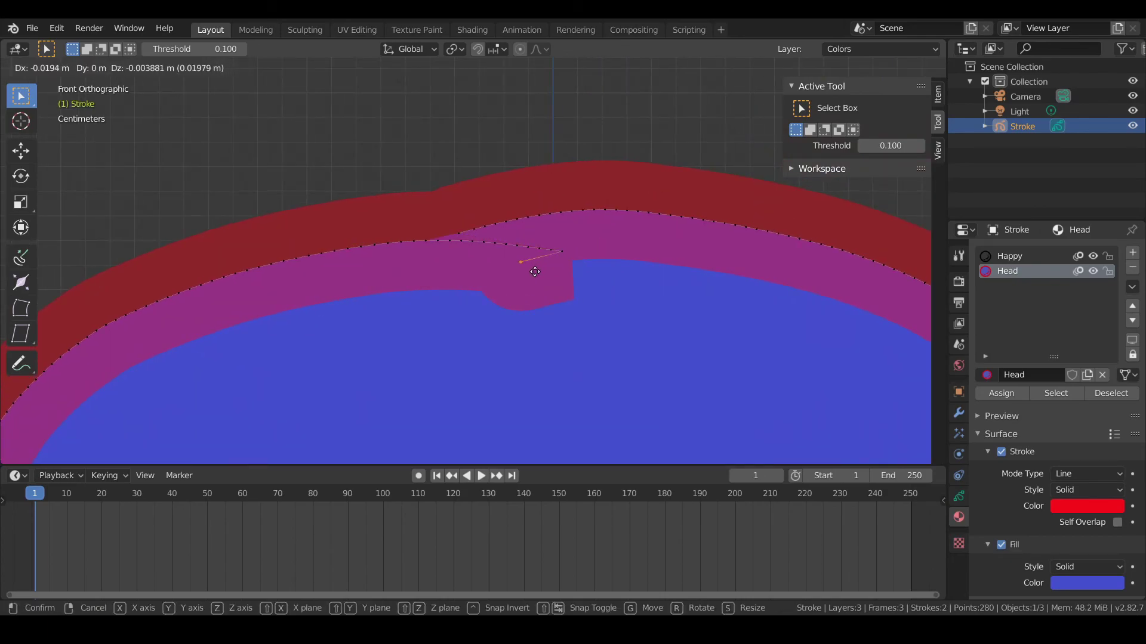
key(Escape)
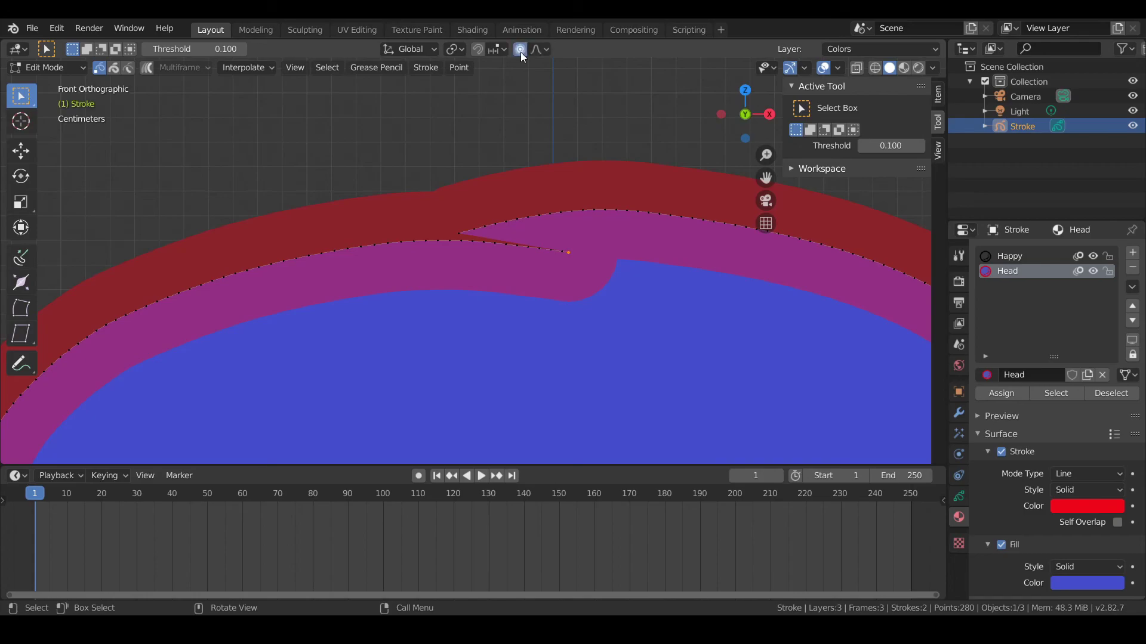
key(g)
scroll(593, 258, up, 20)
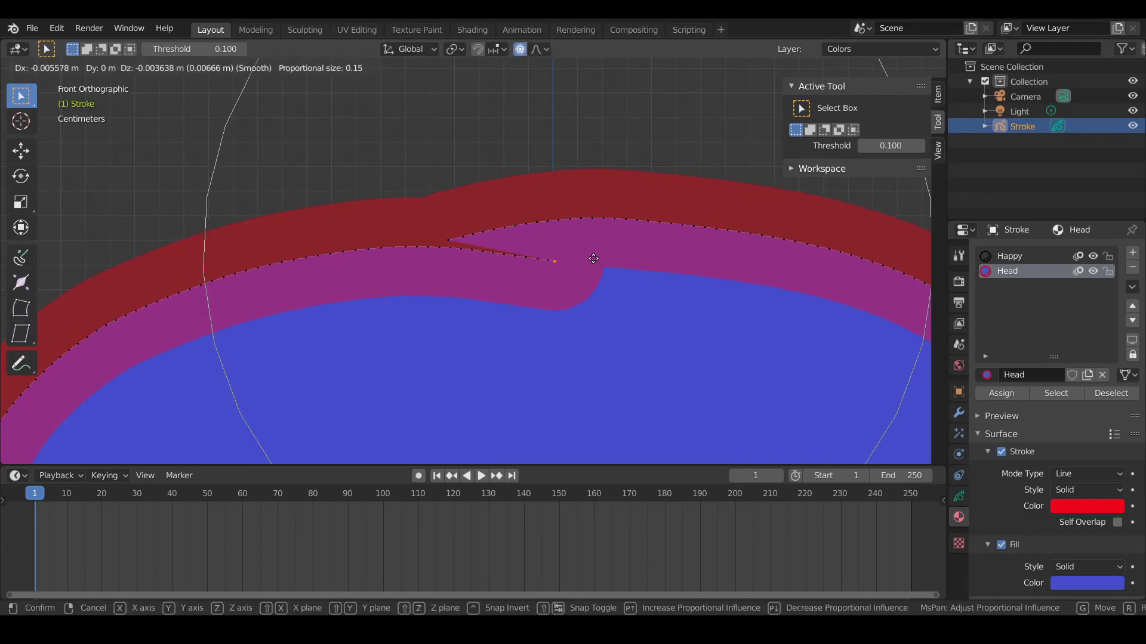
click(484, 261)
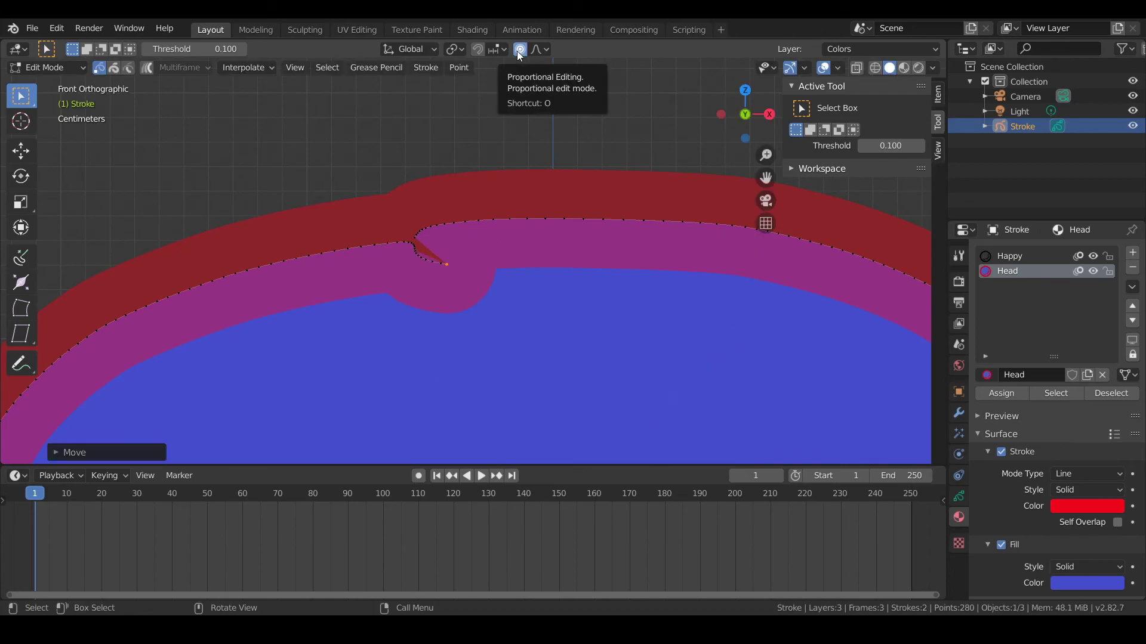
key(g)
click(502, 302)
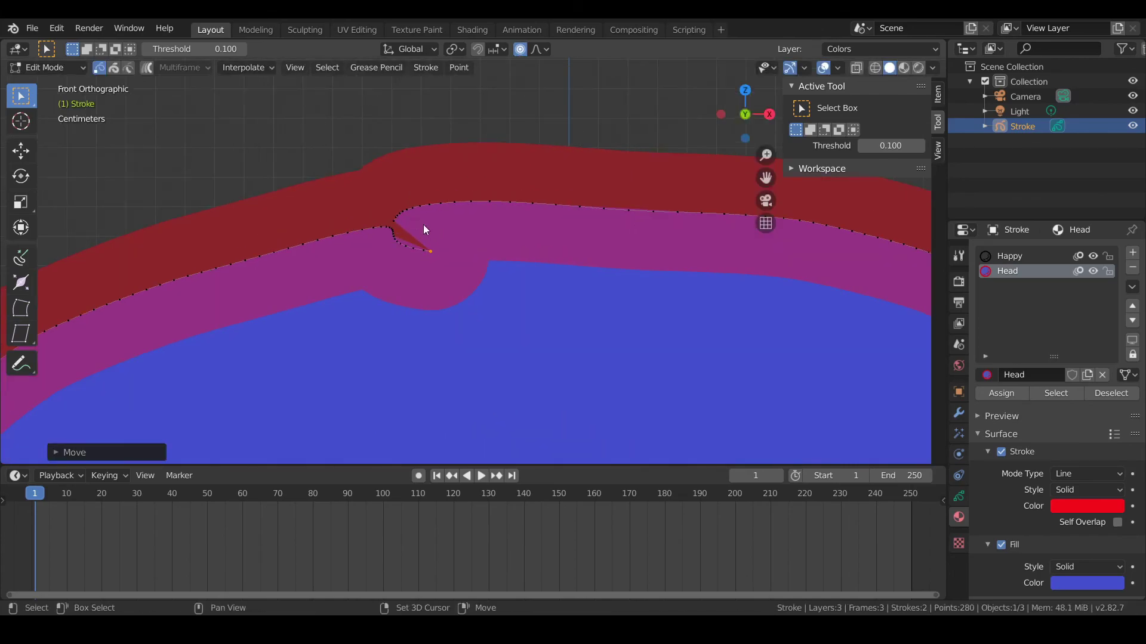
- Select the outline's two end points, connect them to close the stroke, and move them with a proportional size of 0.01
scroll(423, 225, up, 5)
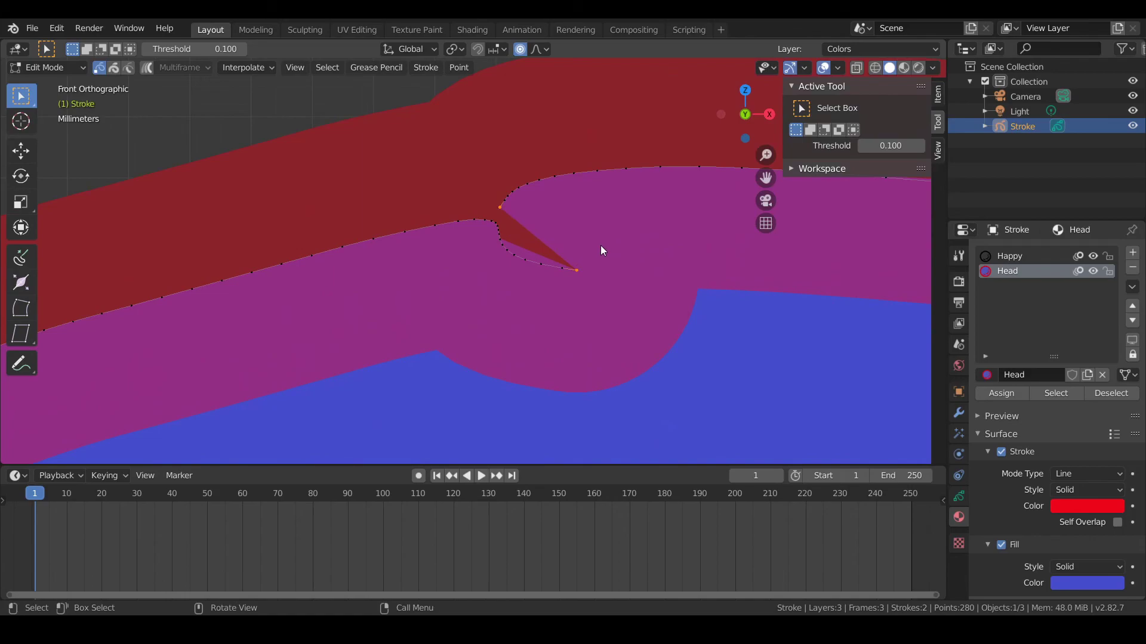
key(f)
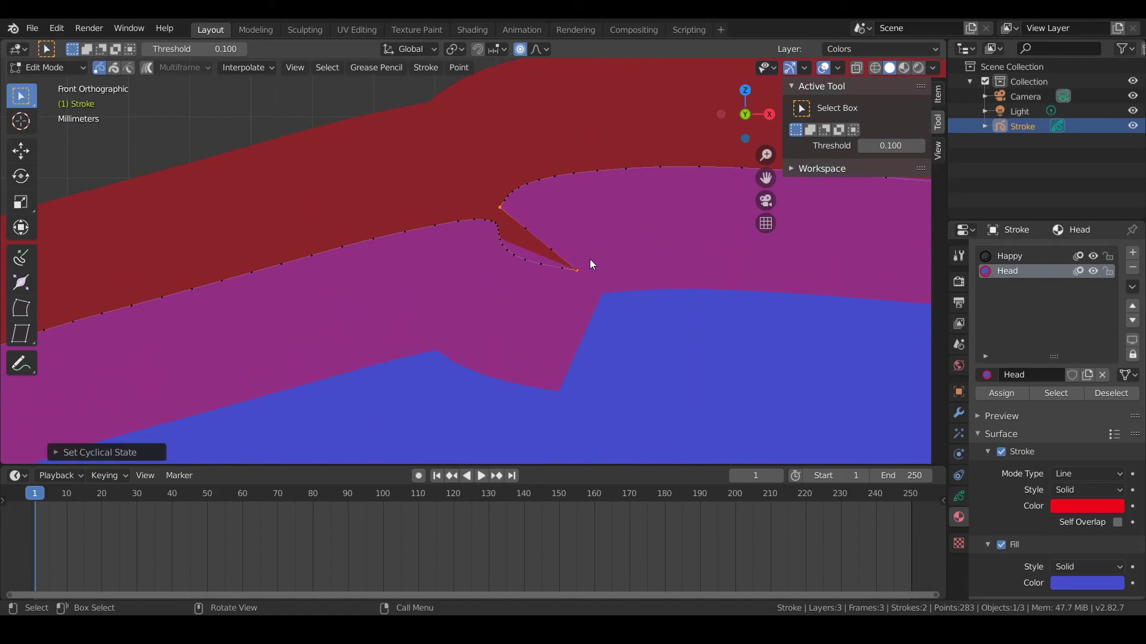
key(g)
scroll(545, 254, up, 6)
scroll(545, 254, up, 14)
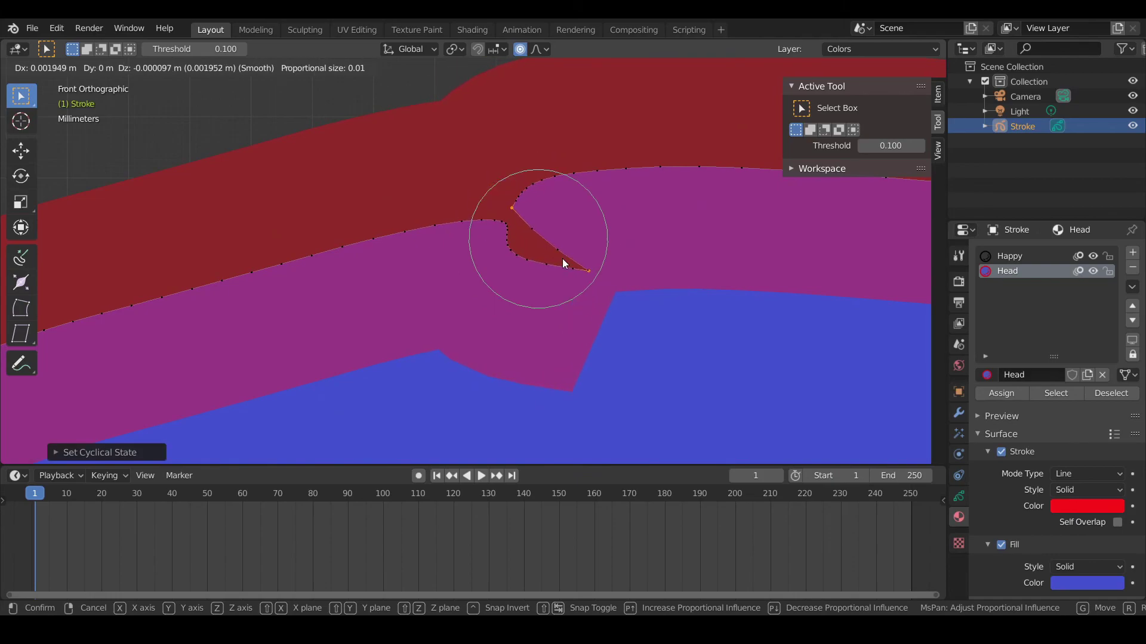
click(520, 251)
- Circle-select the overlapping points at the joint and delete them
scroll(512, 245, up, 4)
key(c)
drag(690, 319, 562, 234)
key(Escape)
key(x)
click(562, 234)
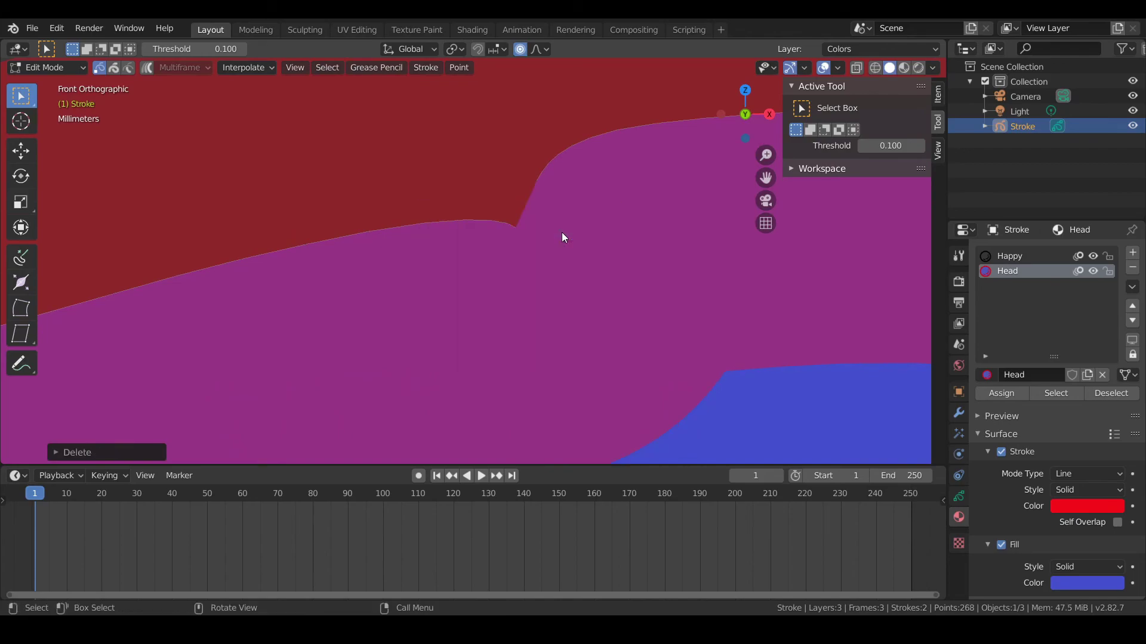
- Raise the lowest point at the joint with proportional editing, then reposition it alone with proportional editing off to even out the outline
click(509, 233)
click(520, 235)
key(g)
click(511, 173)
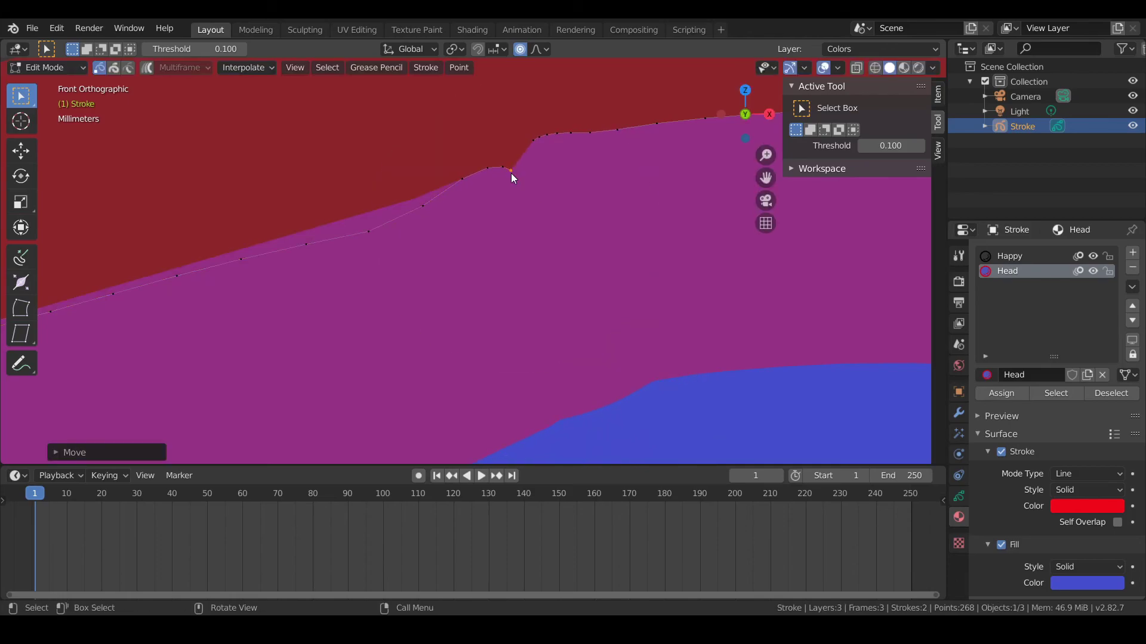
key(g)
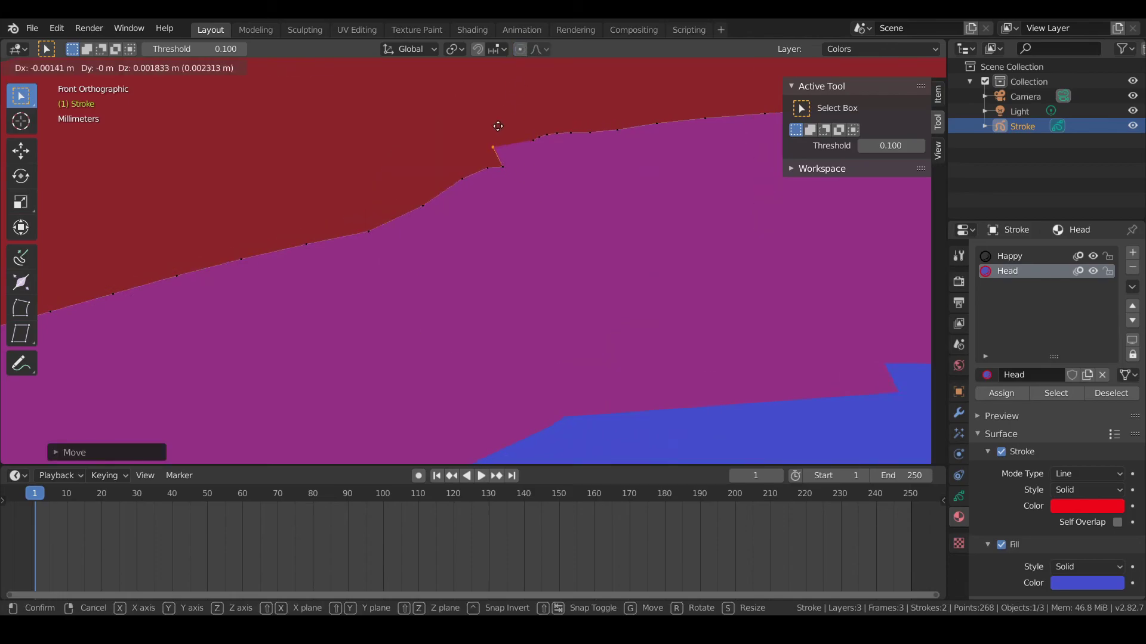
click(531, 142)
- Examine the repaired joint up close and check the whole oval outline
scroll(549, 167, down, 5)
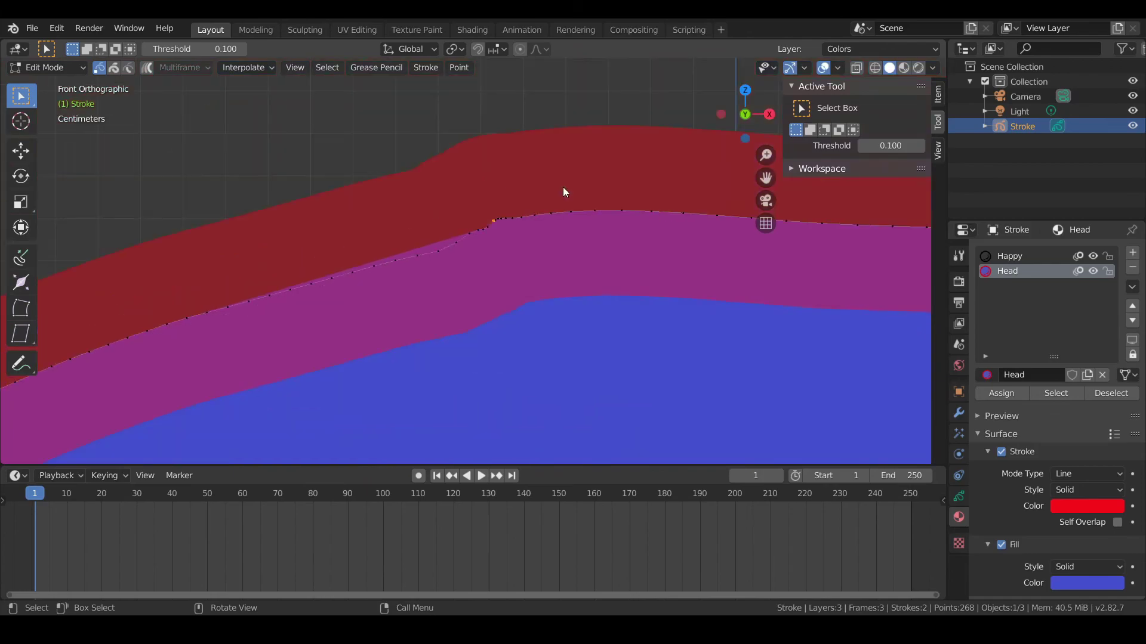
scroll(558, 310, up, 3)
scroll(615, 354, up, 2)
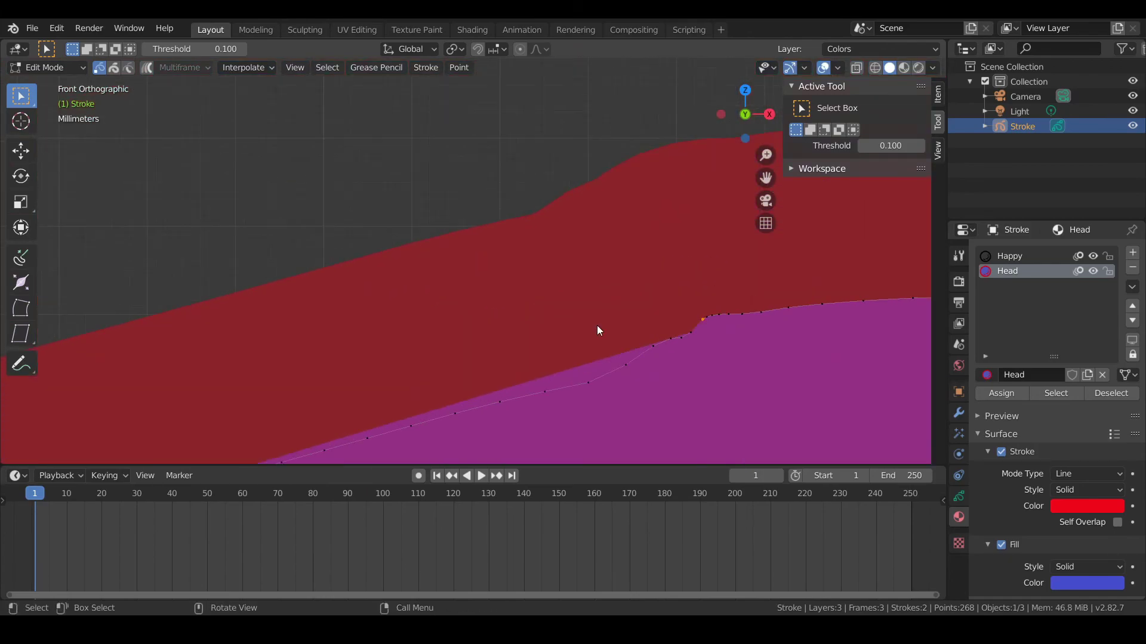
mouse_move(684, 266)
shift+middle_down()
mouse_move(668, 239)
mouse_move(659, 115)
shift+middle_up()
scroll(651, 225, up, 3)
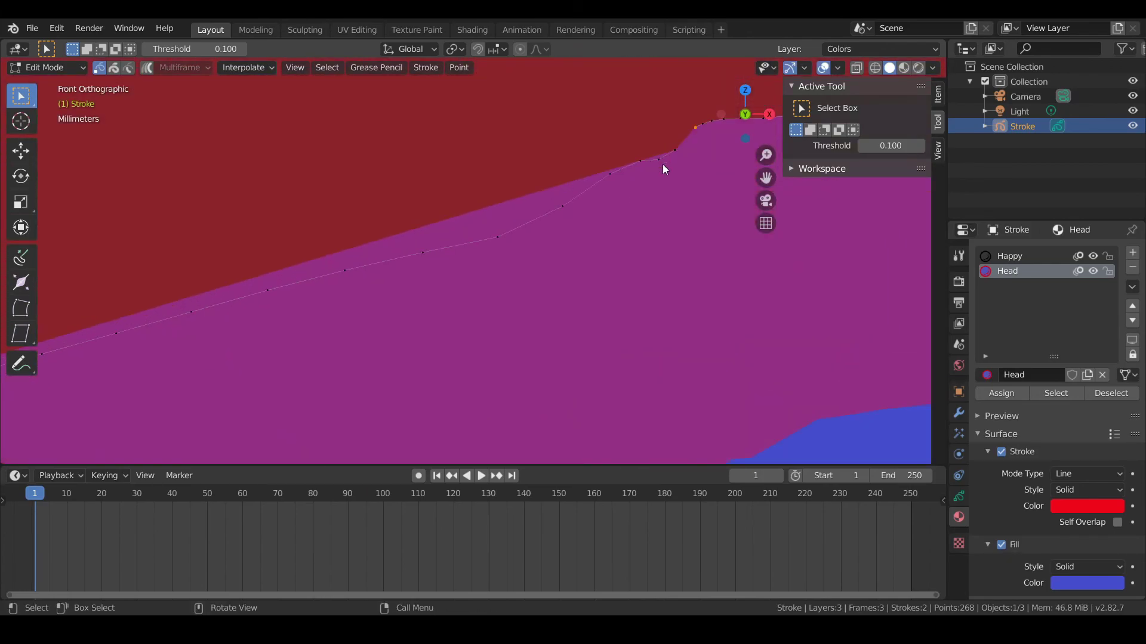
scroll(632, 179, down, 8)
scroll(498, 197, up, 2)
shift+middle_drag(489, 190, 493, 205)
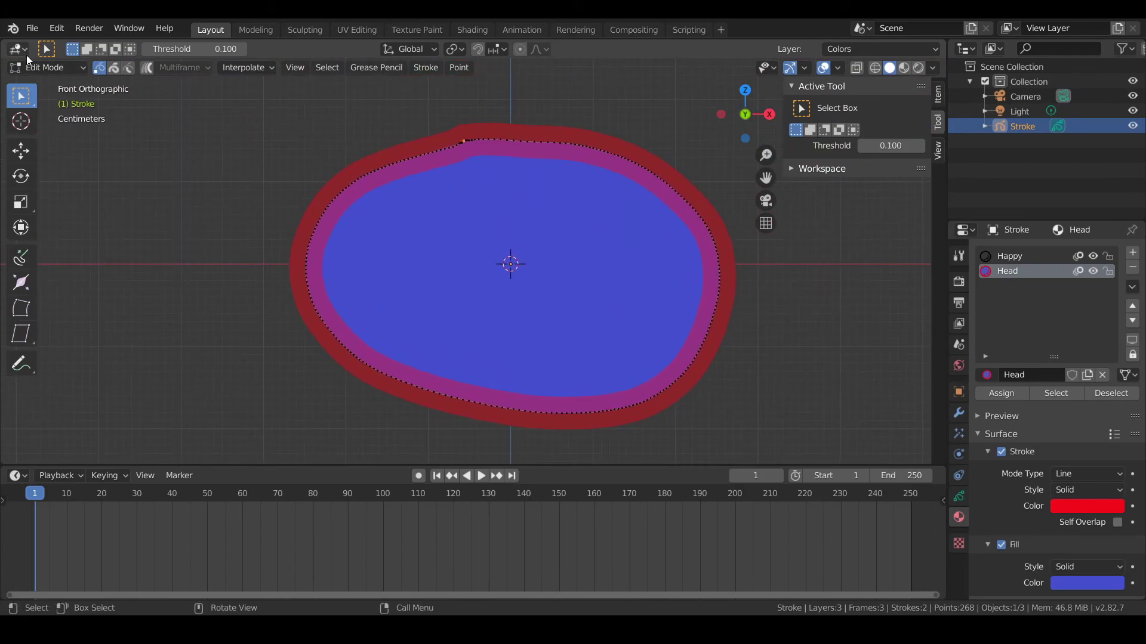
- Switch the stroke to Sculpt Mode and activate the Smooth brush
click(39, 64)
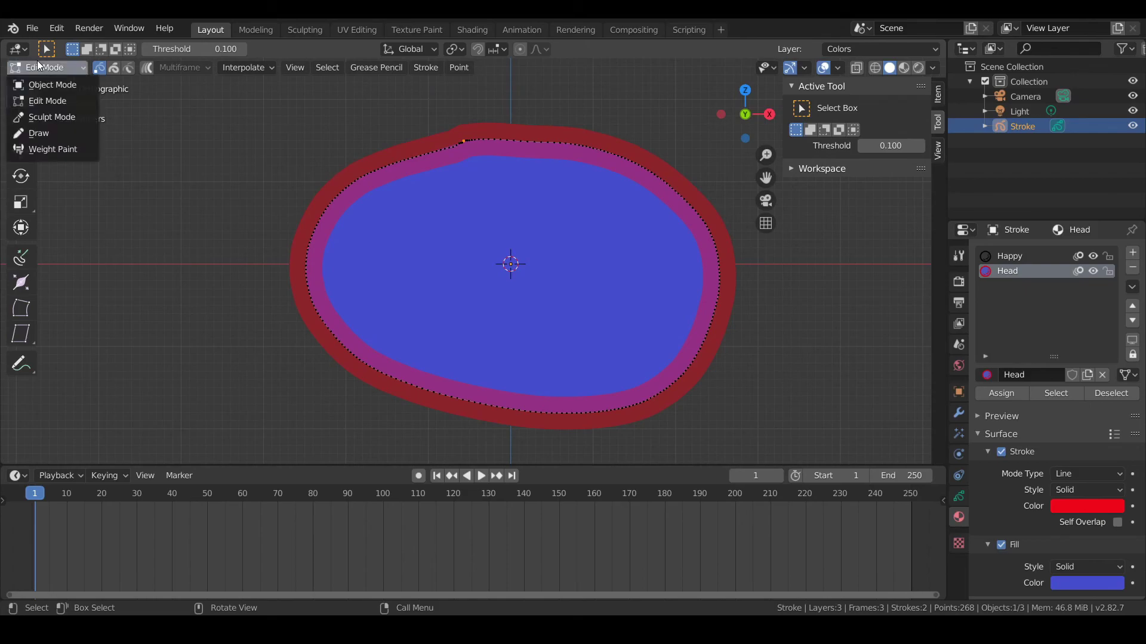
click(78, 119)
scroll(452, 213, down, 2)
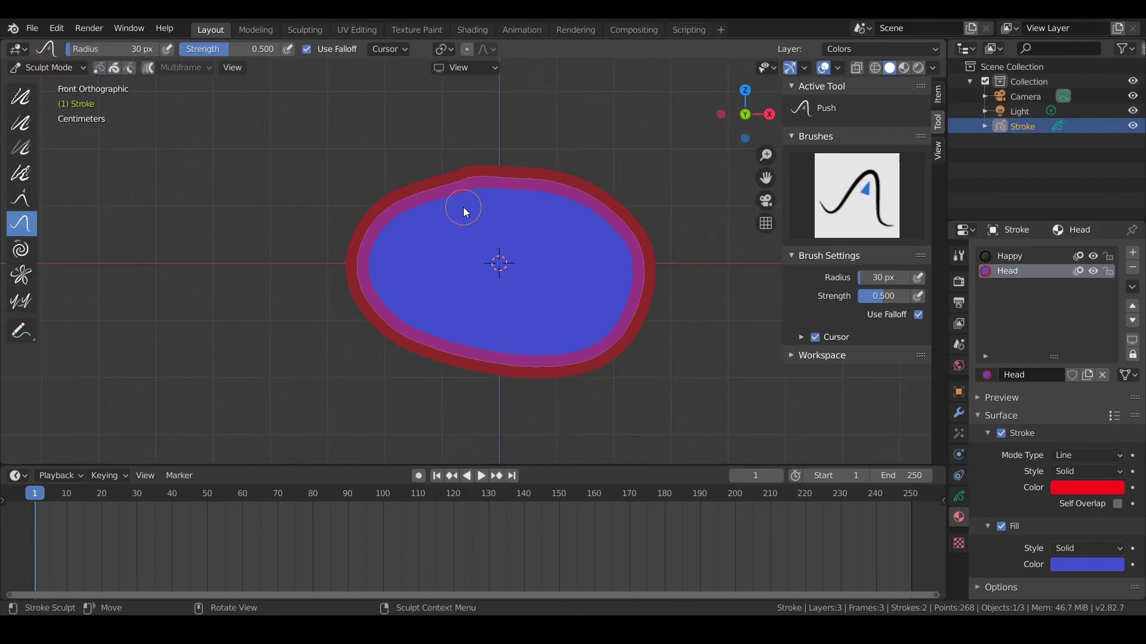
shift+middle_drag(509, 235, 457, 184)
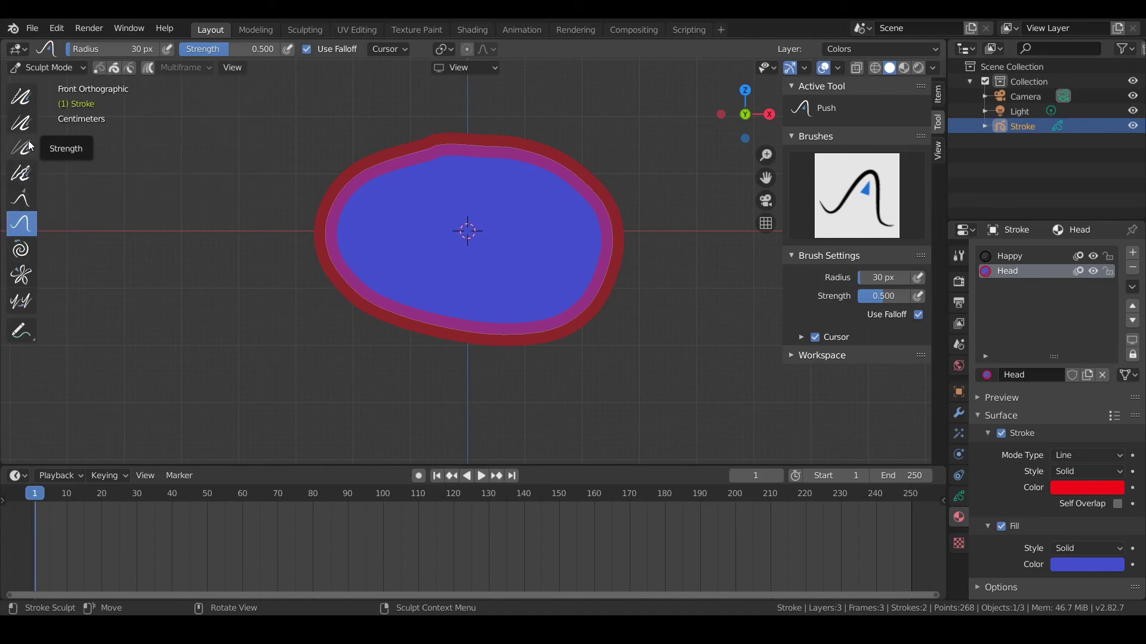
click(22, 97)
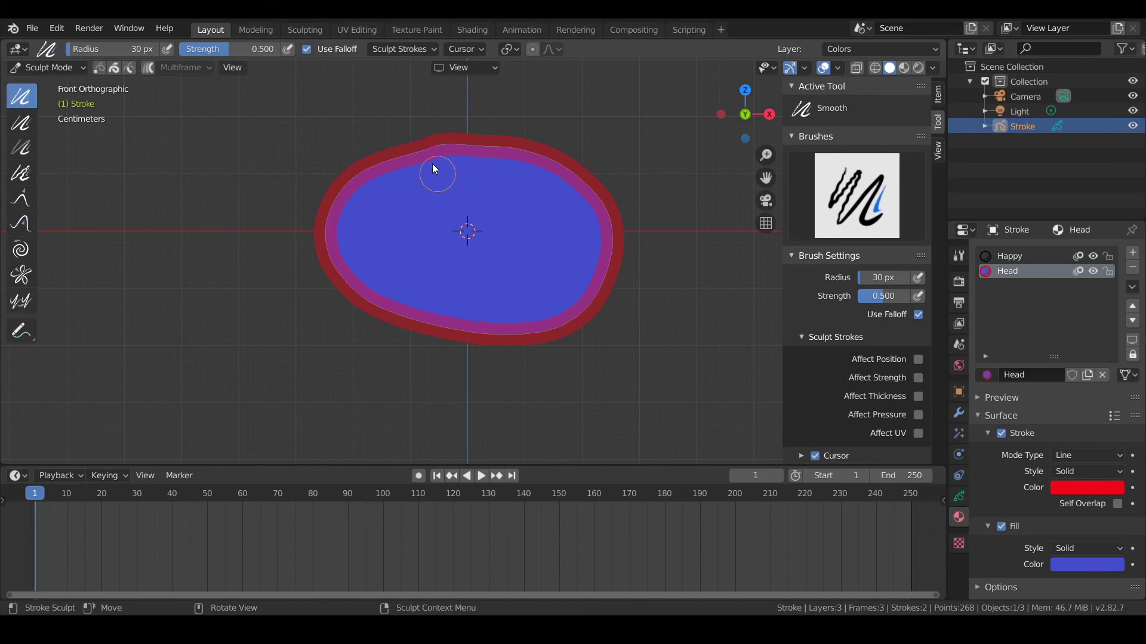
- Enable Affect Position for the Smooth brush, enlarge its radius to 122 px and smooth the oval's outline
shift+middle_drag(444, 159, 461, 243)
scroll(499, 203, down, 1)
mouse_move(537, 255)
shift+middle_down()
mouse_move(503, 203)
mouse_move(503, 225)
shift+middle_up()
scroll(455, 186, up, 2)
key(f)
click(455, 238)
mouse_move(421, 209)
mouse_down()
mouse_move(423, 196)
mouse_move(463, 191)
mouse_move(396, 199)
mouse_move(473, 197)
mouse_move(388, 199)
mouse_move(503, 208)
mouse_move(463, 197)
mouse_move(585, 225)
mouse_move(478, 181)
mouse_move(331, 213)
mouse_up()
key(f)
click(558, 225)
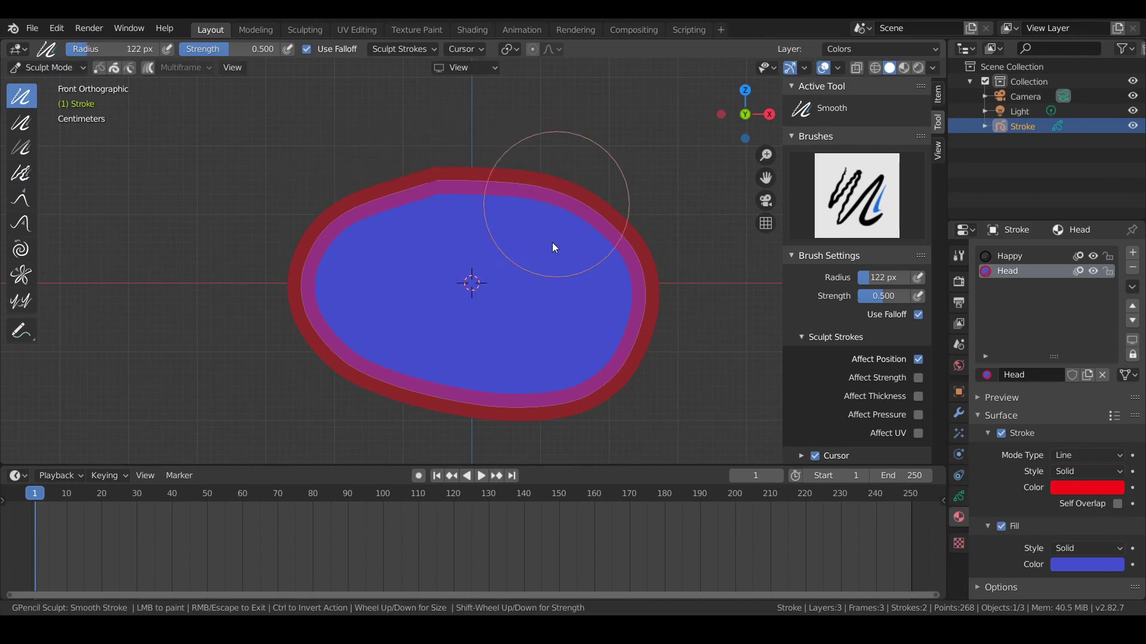
mouse_move(339, 263)
mouse_down()
mouse_move(374, 302)
mouse_move(315, 281)
mouse_up()
- Activate the Grab brush with a 76 px radius and pull the oval's upper edge down into a deep dip
click(21, 225)
click(21, 199)
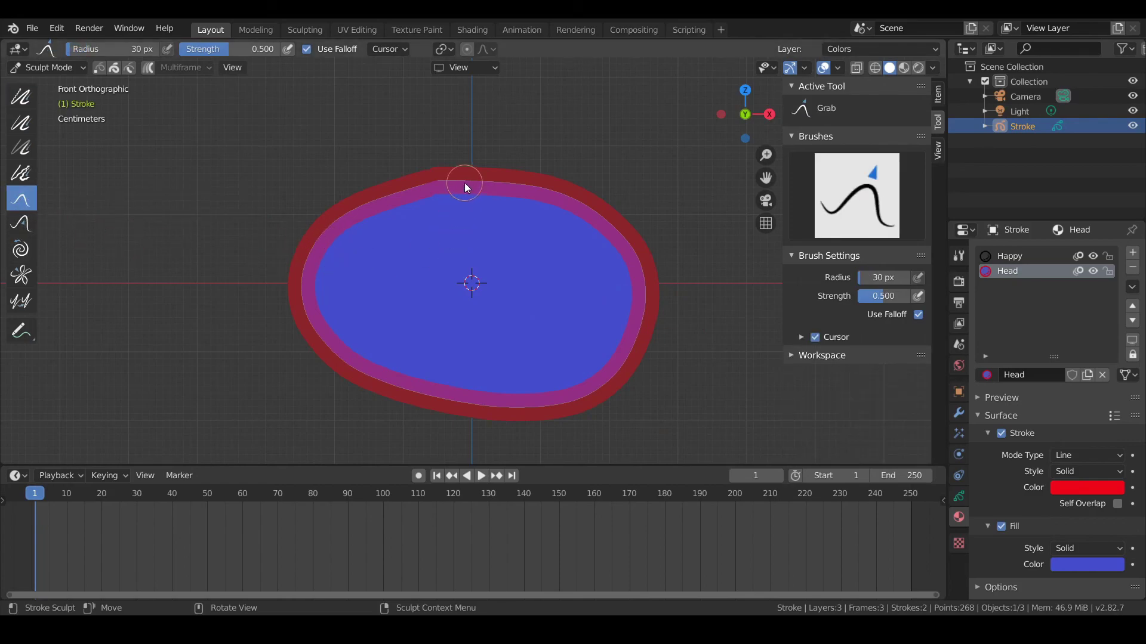
scroll(467, 184, down, 2)
key(f)
click(524, 216)
drag(491, 209, 489, 237)
drag(447, 202, 444, 229)
drag(544, 214, 541, 249)
drag(501, 215, 500, 254)
mouse_move(457, 213)
mouse_down()
mouse_move(456, 240)
mouse_move(438, 259)
mouse_move(467, 274)
mouse_up()
mouse_move(482, 238)
mouse_down()
mouse_move(484, 281)
mouse_move(500, 285)
mouse_up()
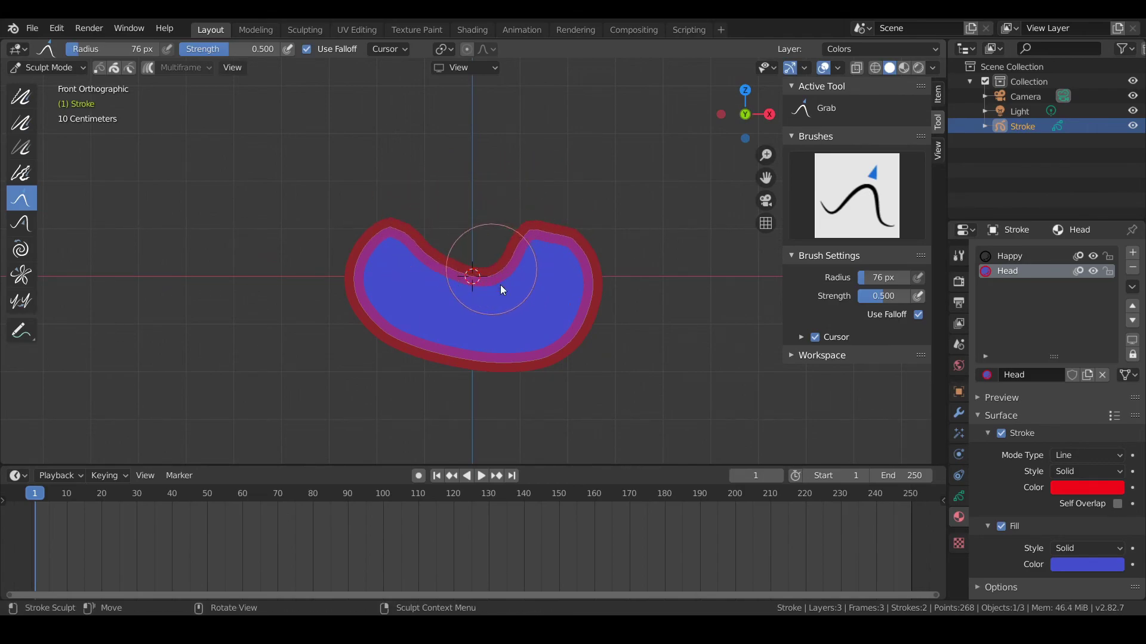
- Widen and reshape the dip with the Grab brush so the oval becomes a crescent
mouse_move(537, 230)
mouse_down()
mouse_move(547, 267)
mouse_move(521, 297)
mouse_move(536, 301)
mouse_up()
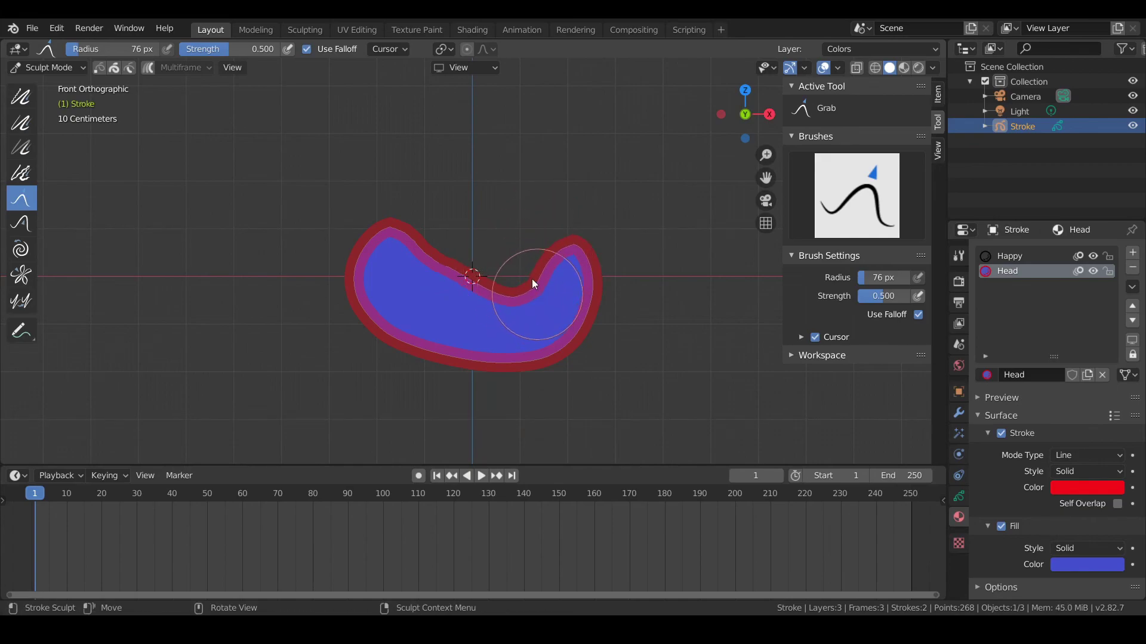
drag(448, 262, 421, 282)
drag(518, 277, 557, 260)
mouse_move(422, 250)
mouse_down()
mouse_move(399, 231)
mouse_move(463, 283)
mouse_move(568, 310)
mouse_move(472, 313)
mouse_move(330, 247)
mouse_move(549, 298)
mouse_move(583, 276)
mouse_move(419, 329)
mouse_move(609, 294)
mouse_move(398, 263)
mouse_move(512, 288)
mouse_move(344, 249)
mouse_move(525, 304)
mouse_move(507, 301)
mouse_up()
- Activate the Smooth brush again and examine the break in the crescent's inner edge
click(21, 96)
mouse_move(480, 298)
shift+middle_down()
mouse_move(623, 270)
mouse_move(520, 259)
shift+middle_up()
scroll(593, 270, up, 5)
scroll(511, 257, up, 2)
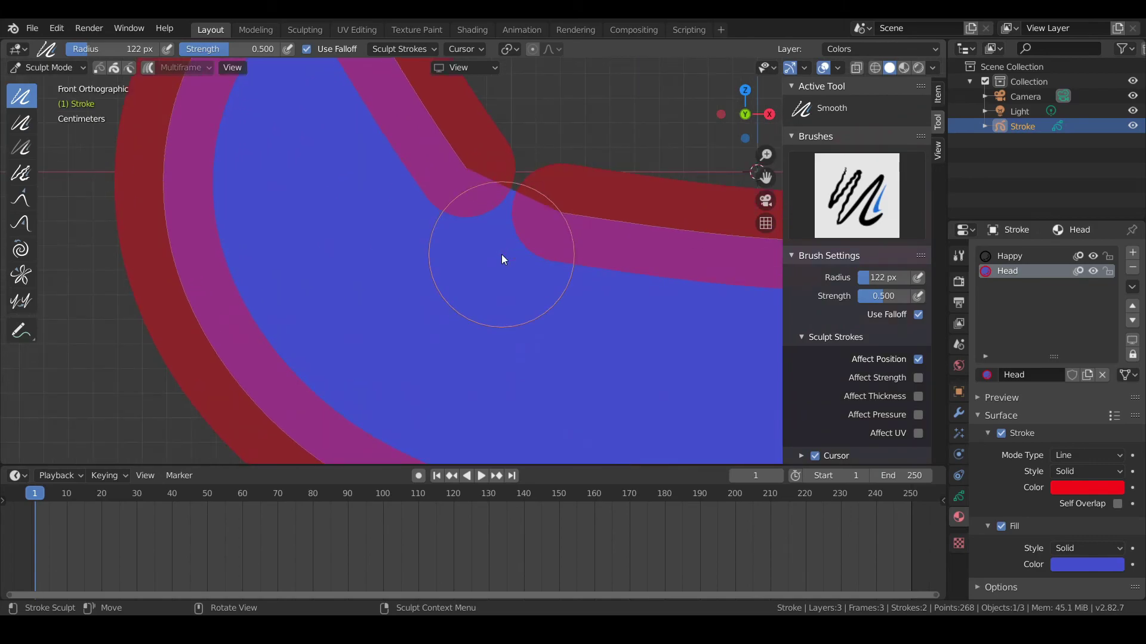
- In Edit Mode, select the two points beside the break, connect them to close the outline, and return to Object Mode
key(Tab)
shift+click(471, 172)
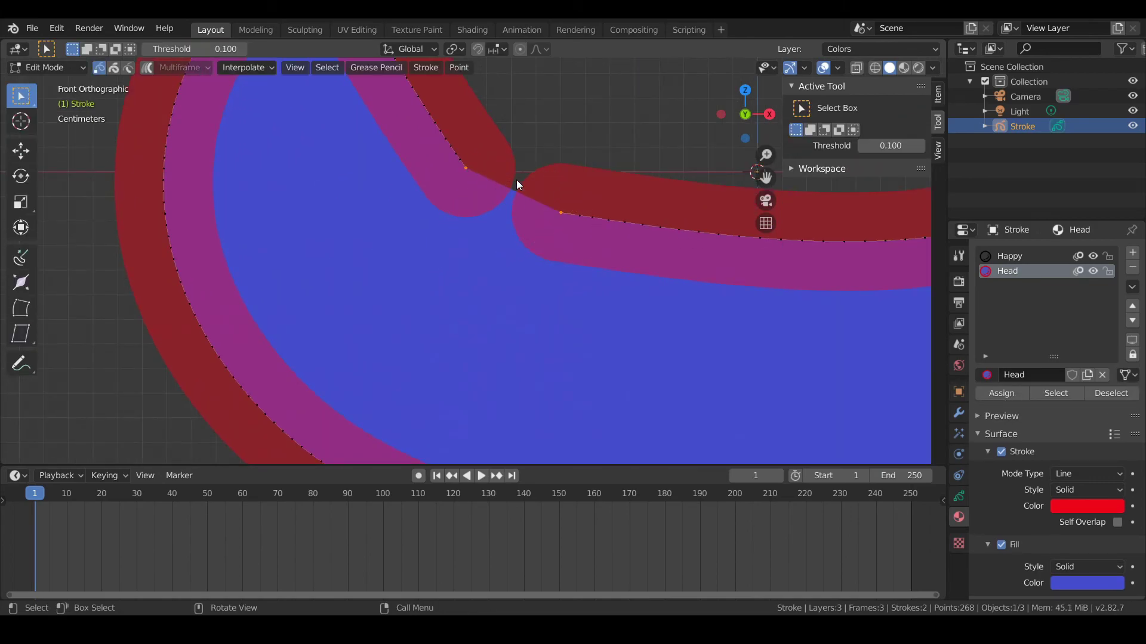
key(f)
scroll(596, 226, down, 5)
key(Tab)
shift+middle_drag(681, 324, 482, 314)
scroll(525, 292, down, 2)
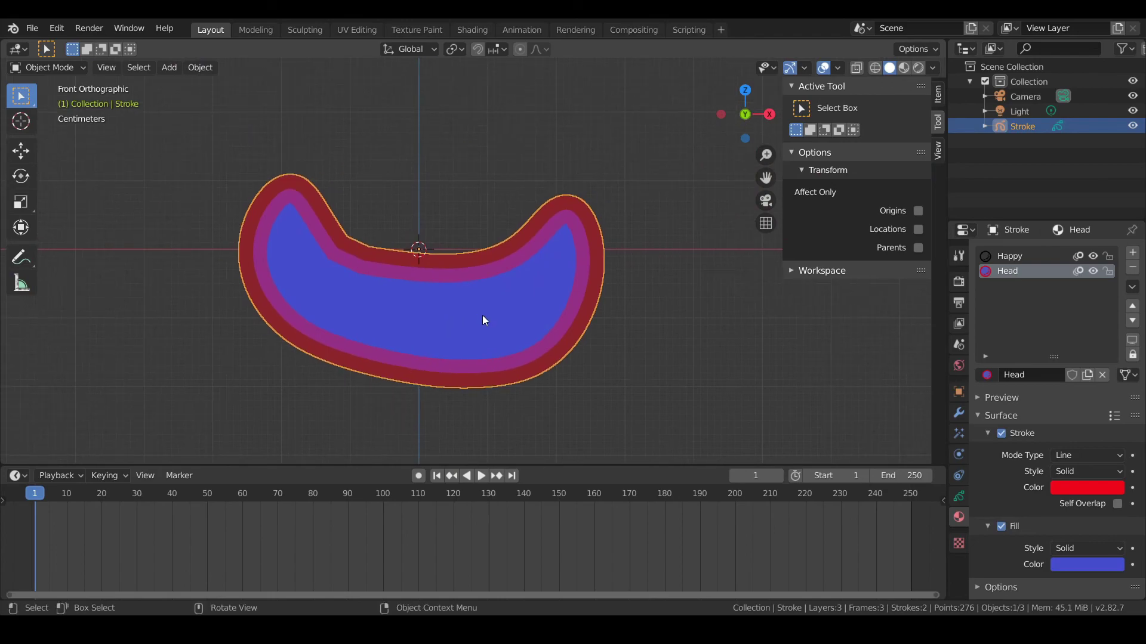
- Switch the crescent-shaped stroke object to Sculpt Mode
scroll(482, 315, down, 3)
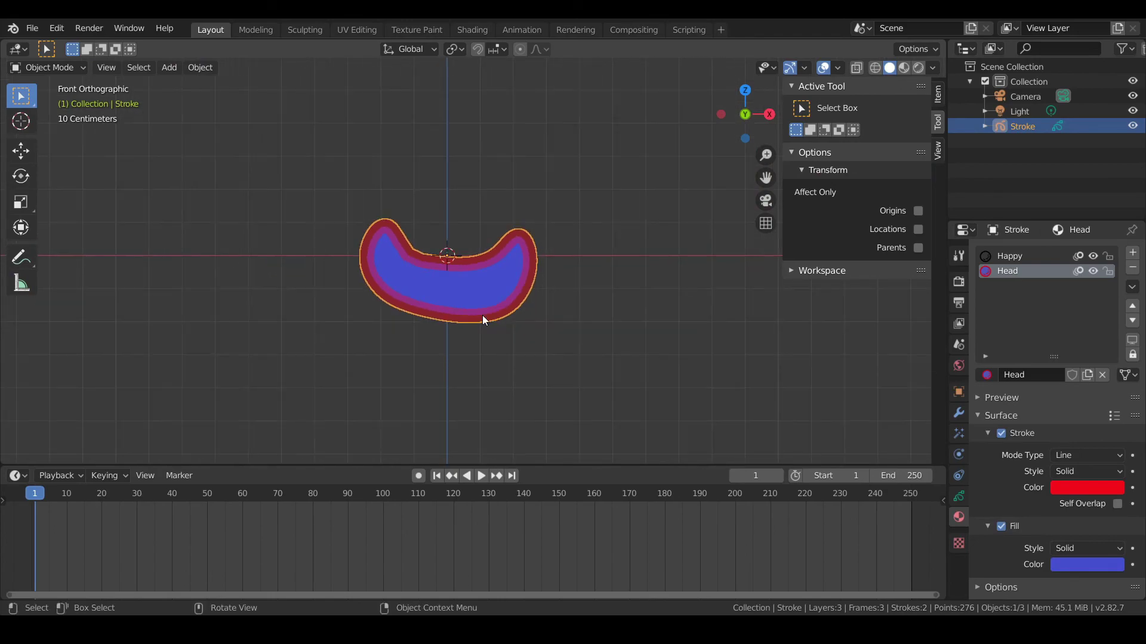
click(70, 70)
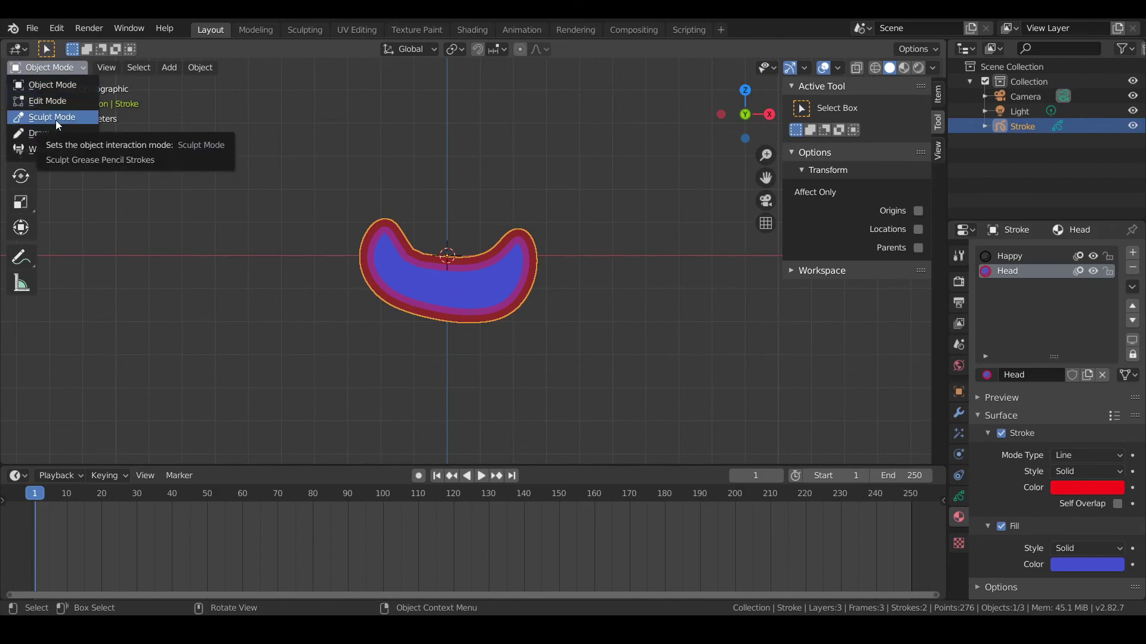
click(55, 120)
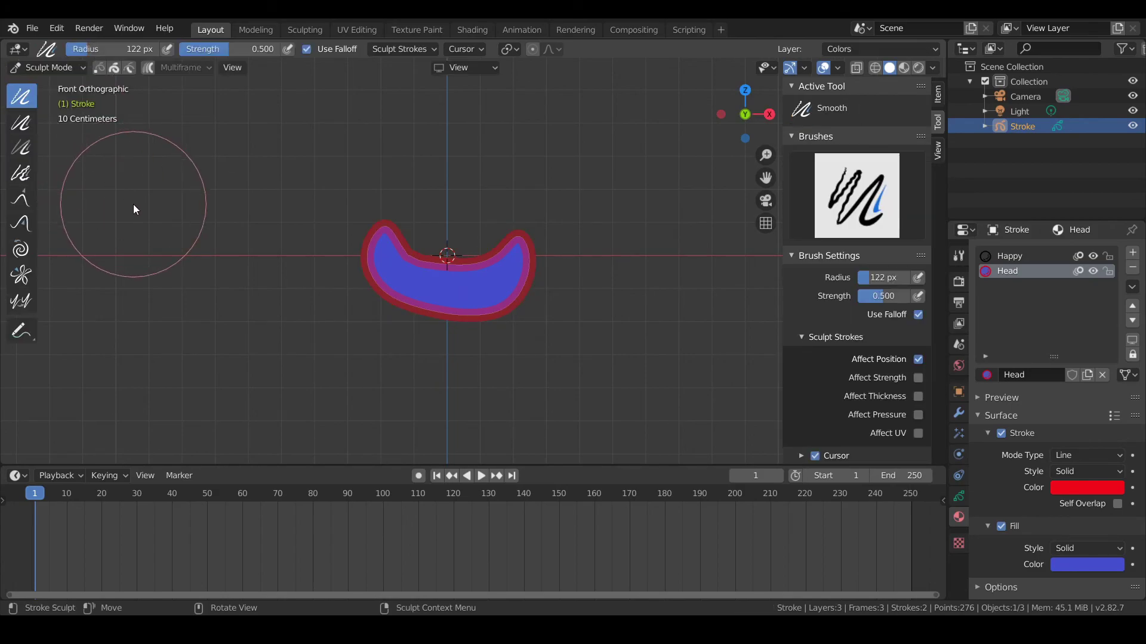
shift+middle_drag(474, 254, 500, 311)
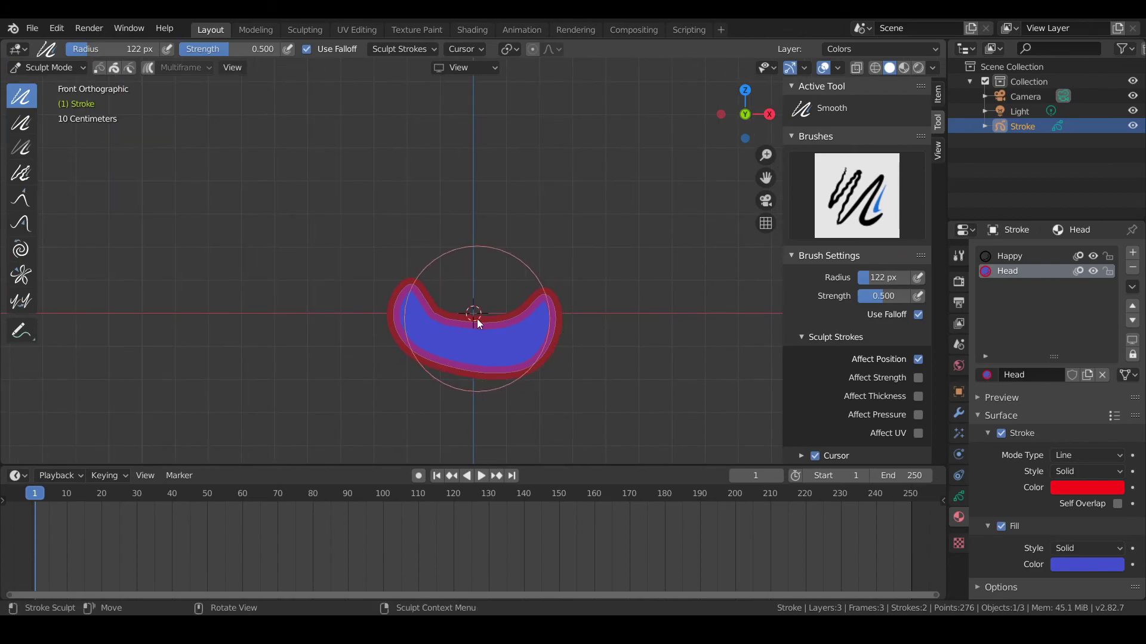
- Turn the timeline area into a Dope Sheet editor in Grease Pencil mode
click(15, 476)
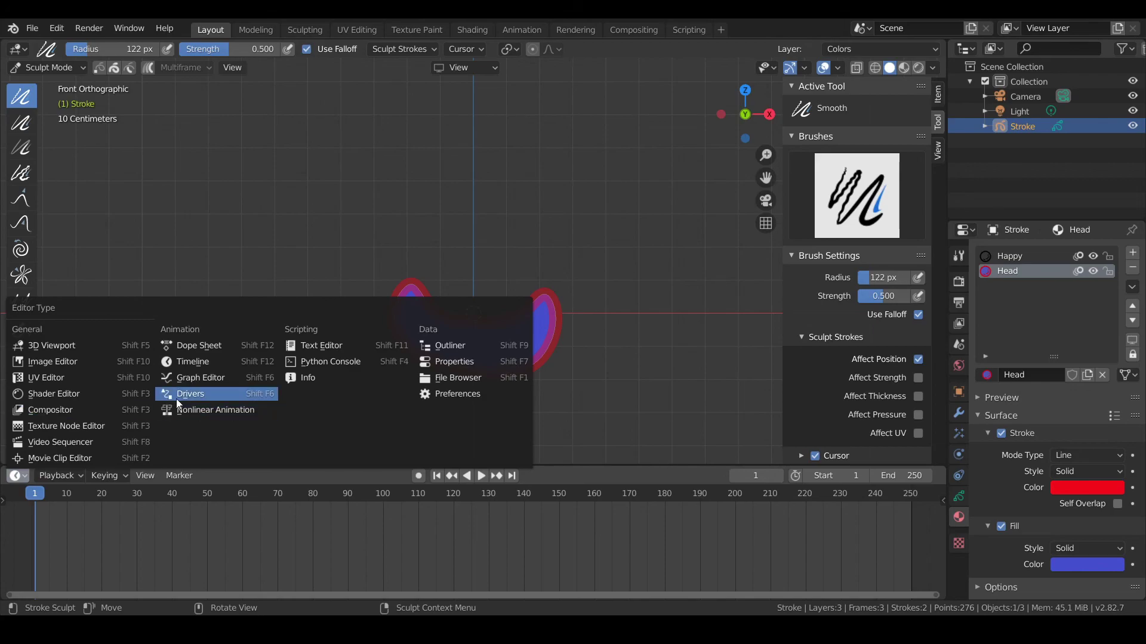
click(196, 348)
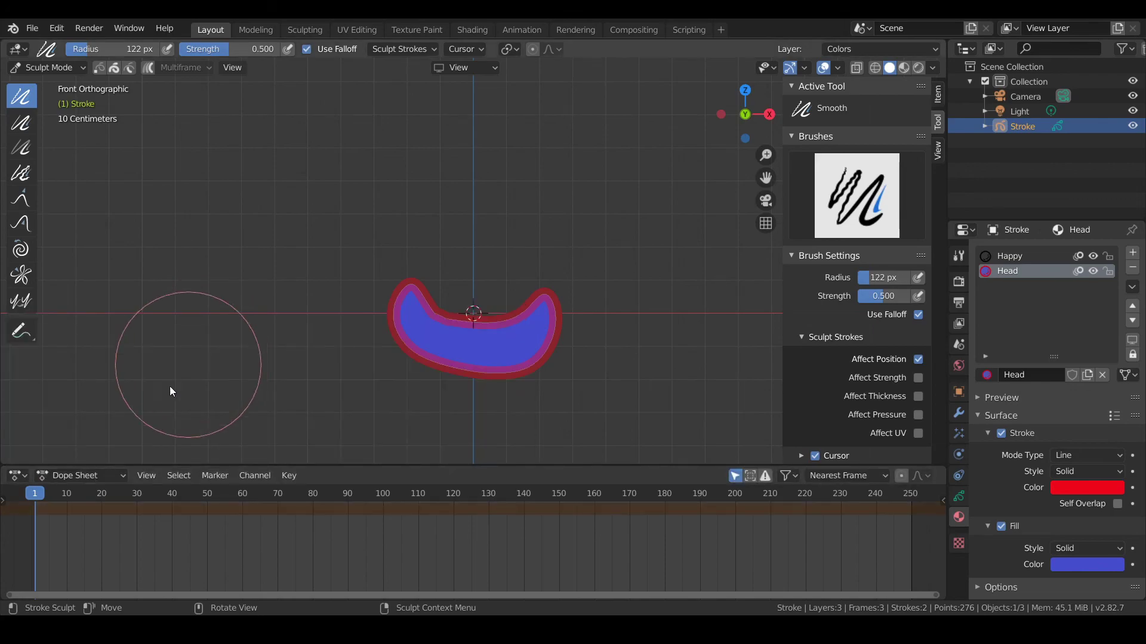
click(67, 475)
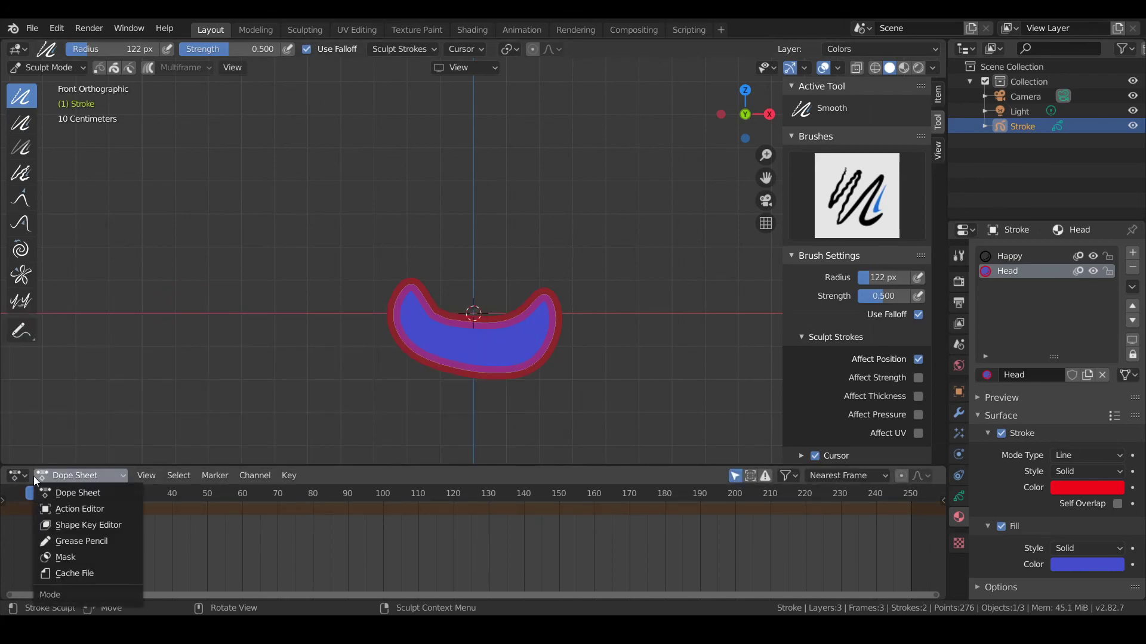
click(18, 476)
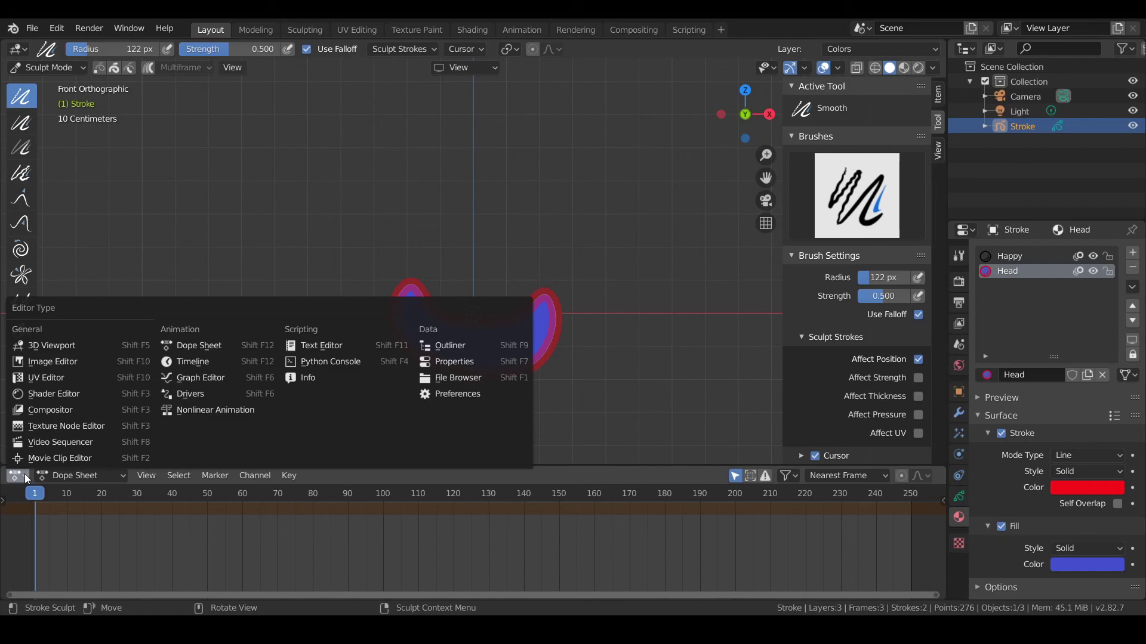
click(169, 349)
click(77, 475)
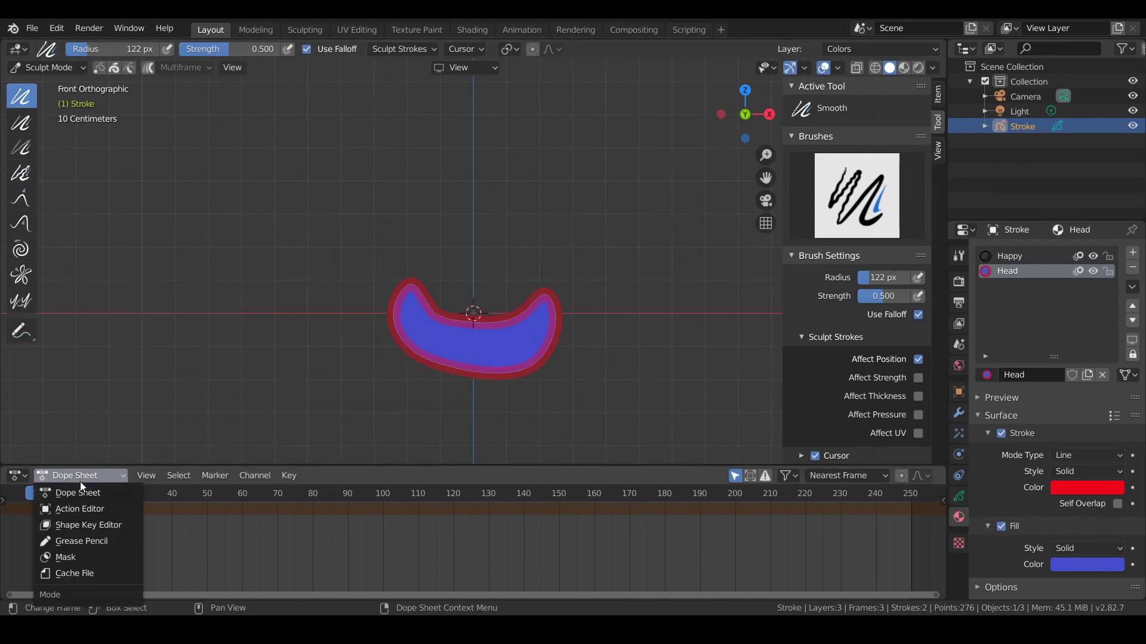
click(84, 541)
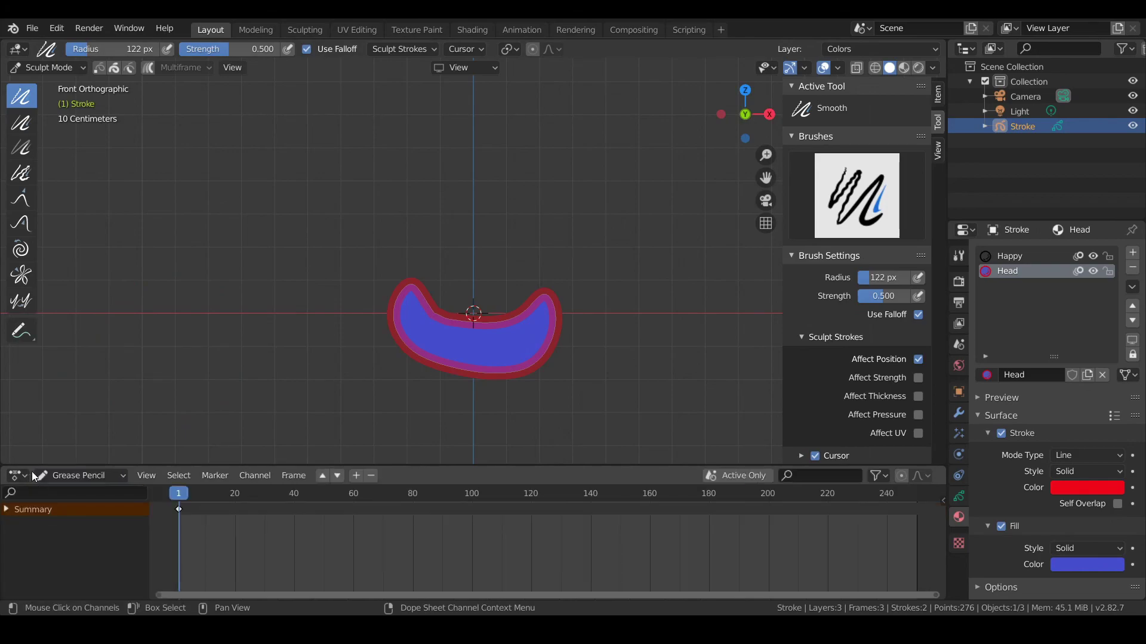
click(17, 476)
key(Escape)
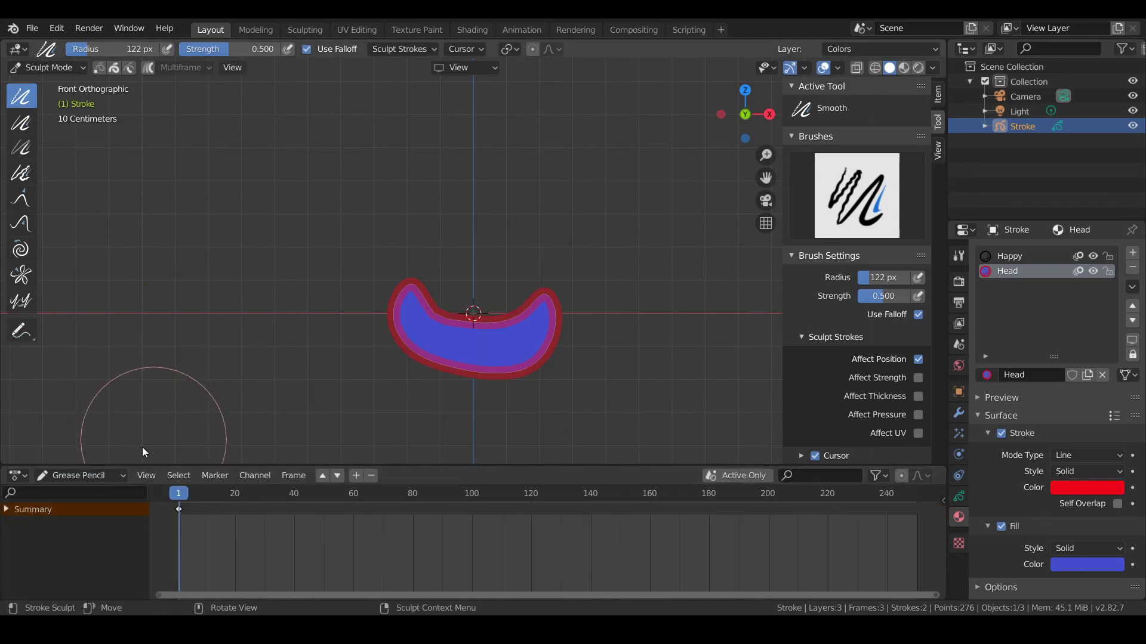
click(89, 475)
key(Escape)
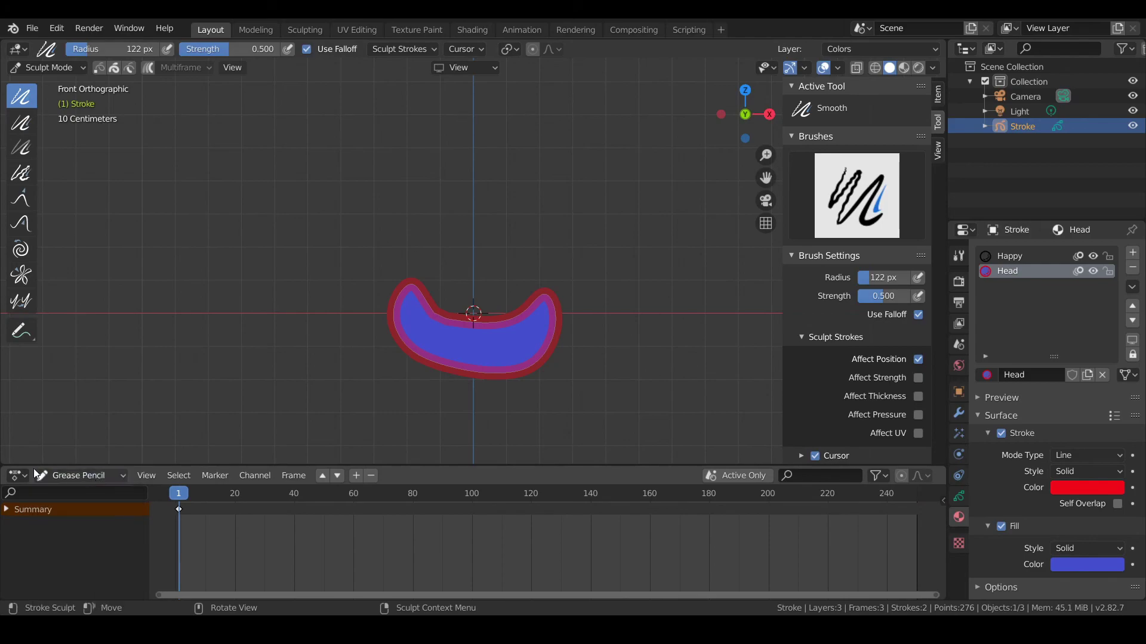
click(16, 475)
click(63, 476)
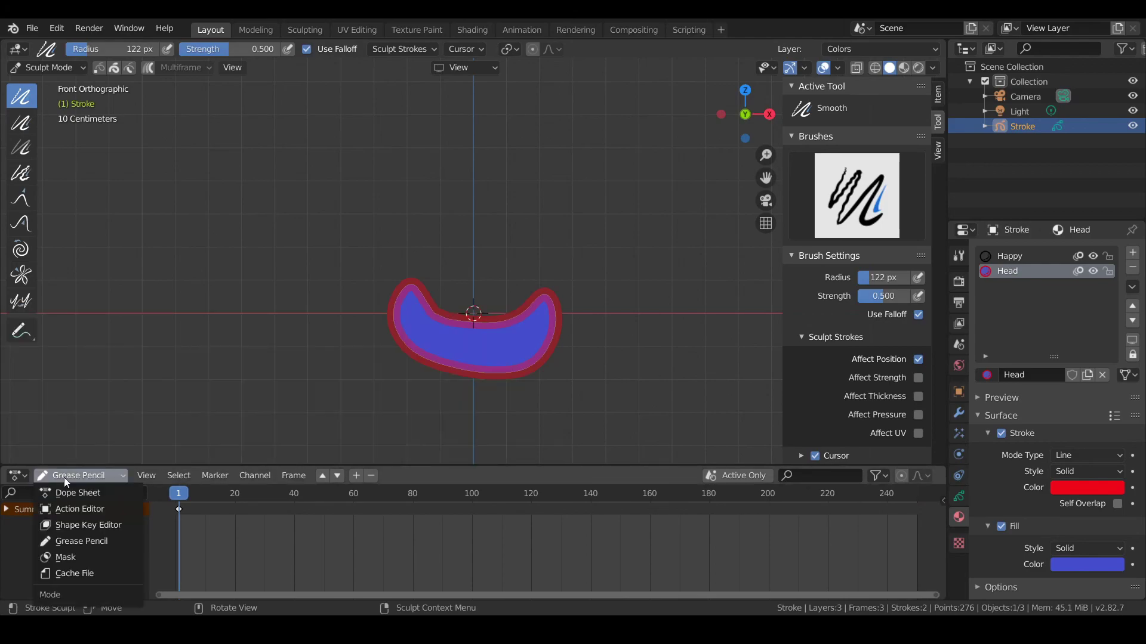
- Pull the crescent's inner edge upward with the 76 px Grab brush until the shape is a rounded oval
scroll(487, 264, up, 1)
shift+middle_drag(488, 271, 480, 248)
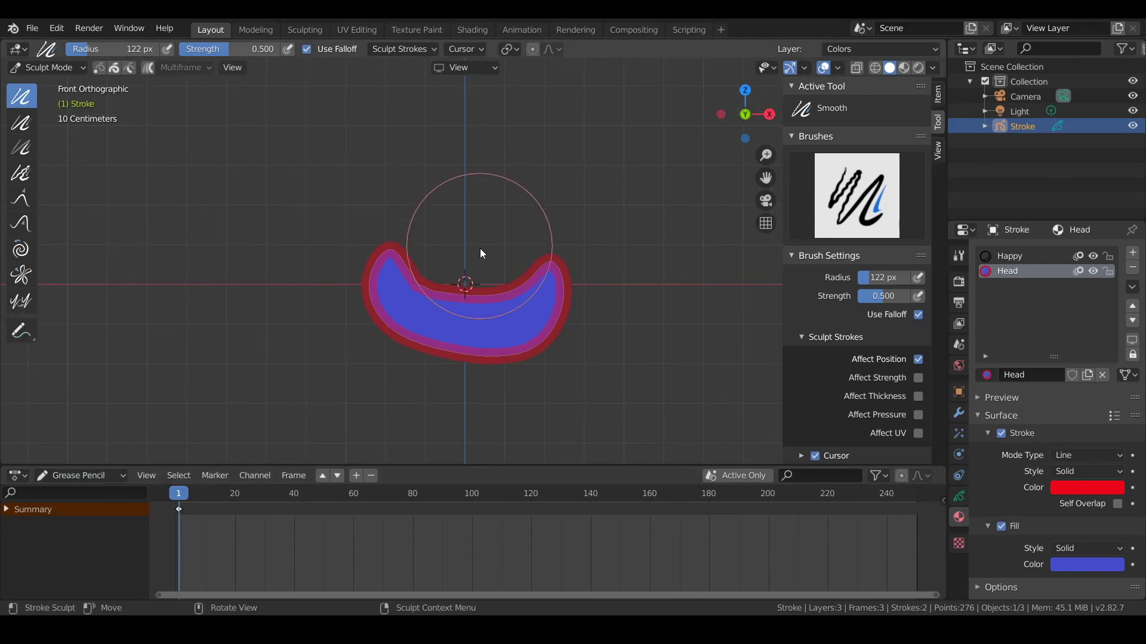
scroll(176, 518, up, 2)
drag(245, 591, 117, 592)
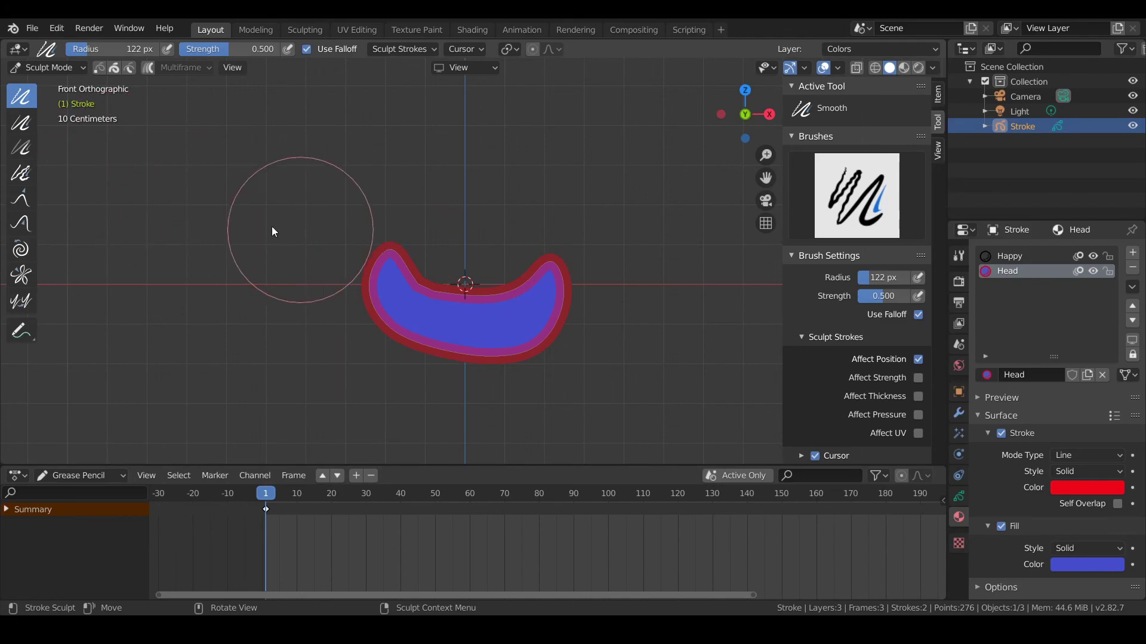
click(26, 203)
mouse_move(503, 299)
mouse_down()
mouse_move(478, 290)
mouse_move(443, 228)
mouse_up()
mouse_move(427, 281)
mouse_down()
mouse_move(429, 227)
mouse_move(417, 220)
mouse_move(473, 212)
mouse_up()
mouse_move(508, 268)
mouse_down()
mouse_move(525, 248)
mouse_move(445, 235)
mouse_move(423, 249)
mouse_move(487, 244)
mouse_up()
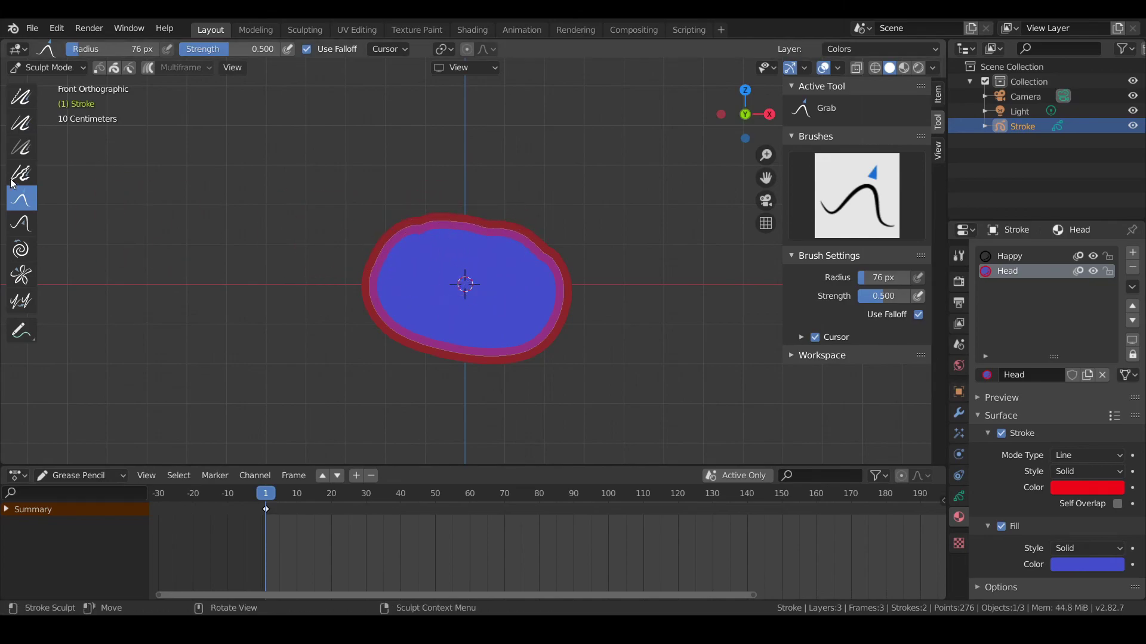
- Smooth the bumpy upper edge of the oval with the 122 px Smooth brush
click(21, 96)
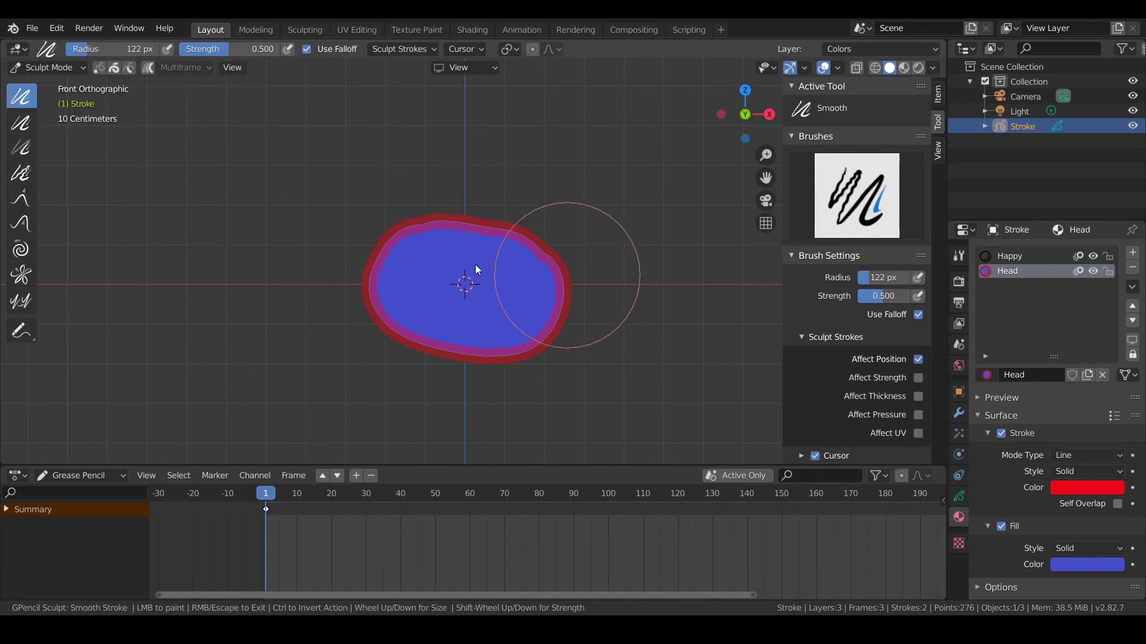
mouse_move(472, 236)
mouse_down()
mouse_move(581, 280)
mouse_move(320, 182)
mouse_move(451, 245)
mouse_up()
scroll(463, 255, down, 1)
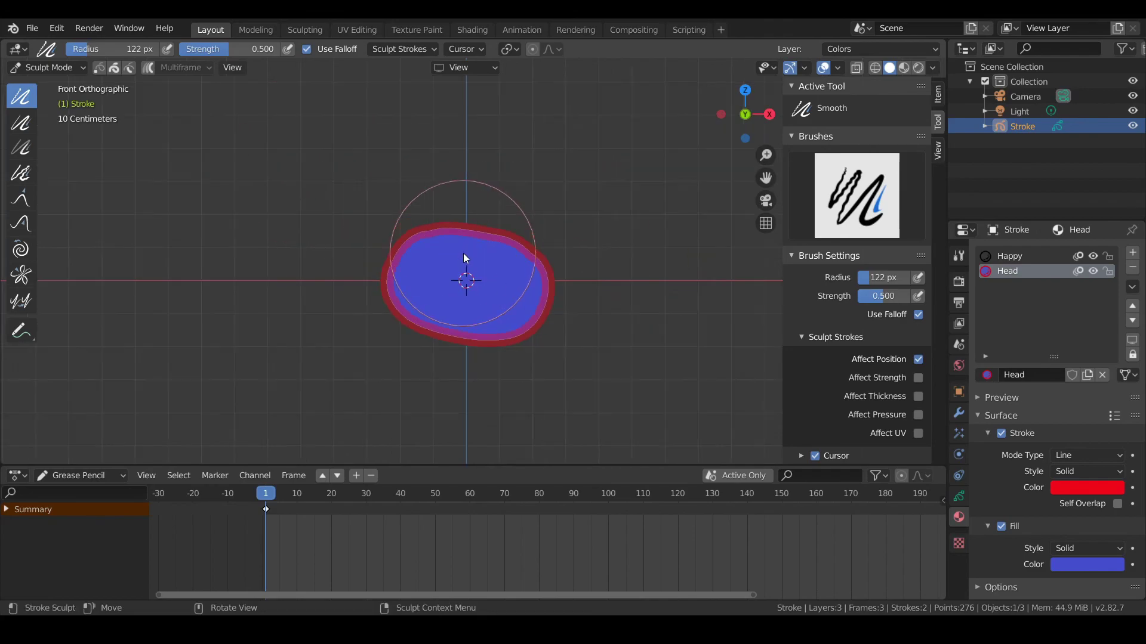
- Split the Dope Sheet area into two stacked areas and turn the upper one into a Timeline
shift+middle_drag(427, 281, 390, 307)
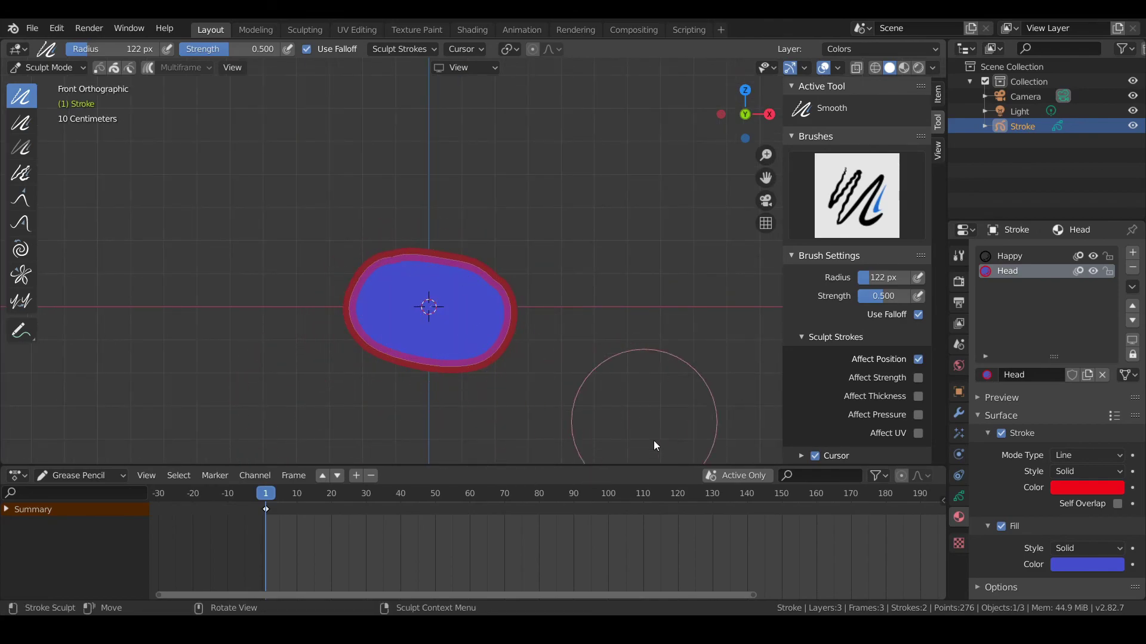
drag(683, 597, 812, 581)
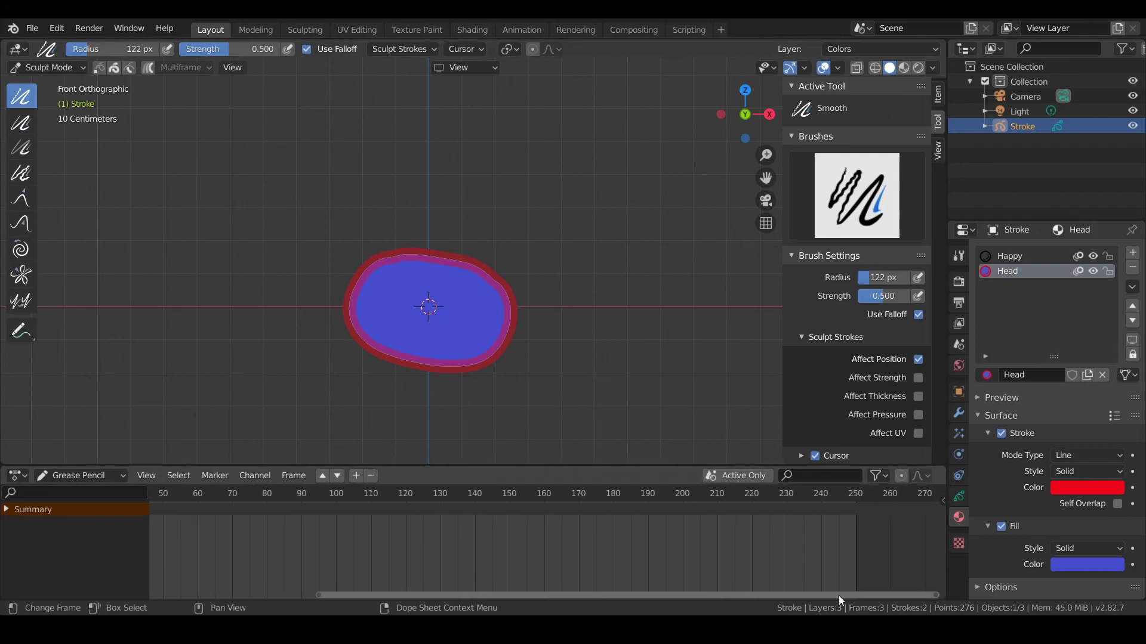
drag(839, 596, 561, 580)
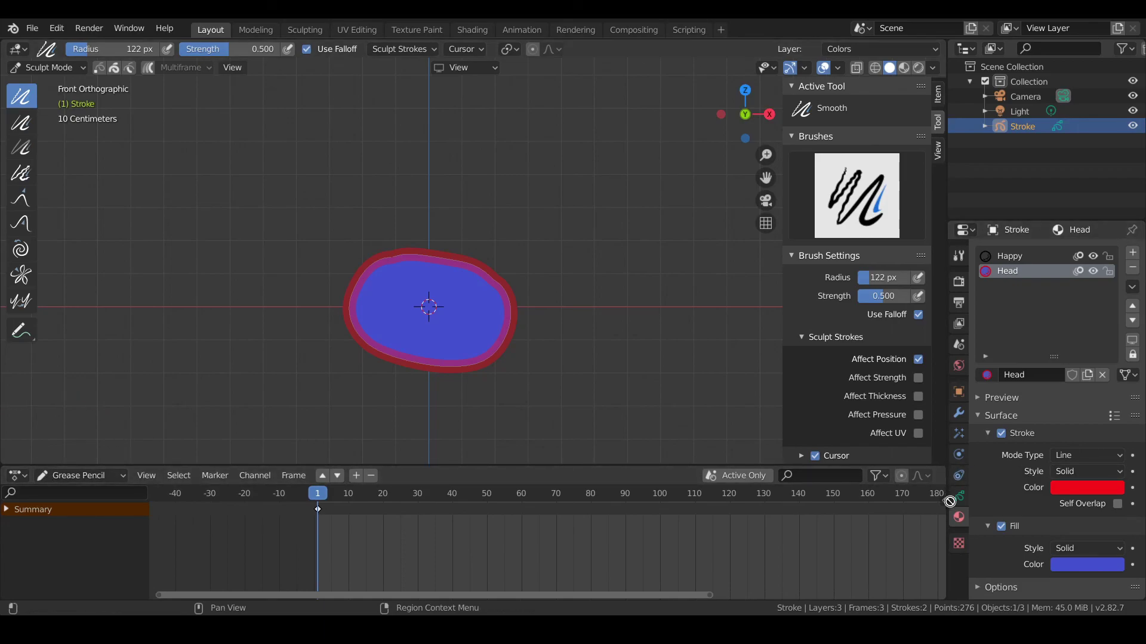
drag(944, 473, 940, 518)
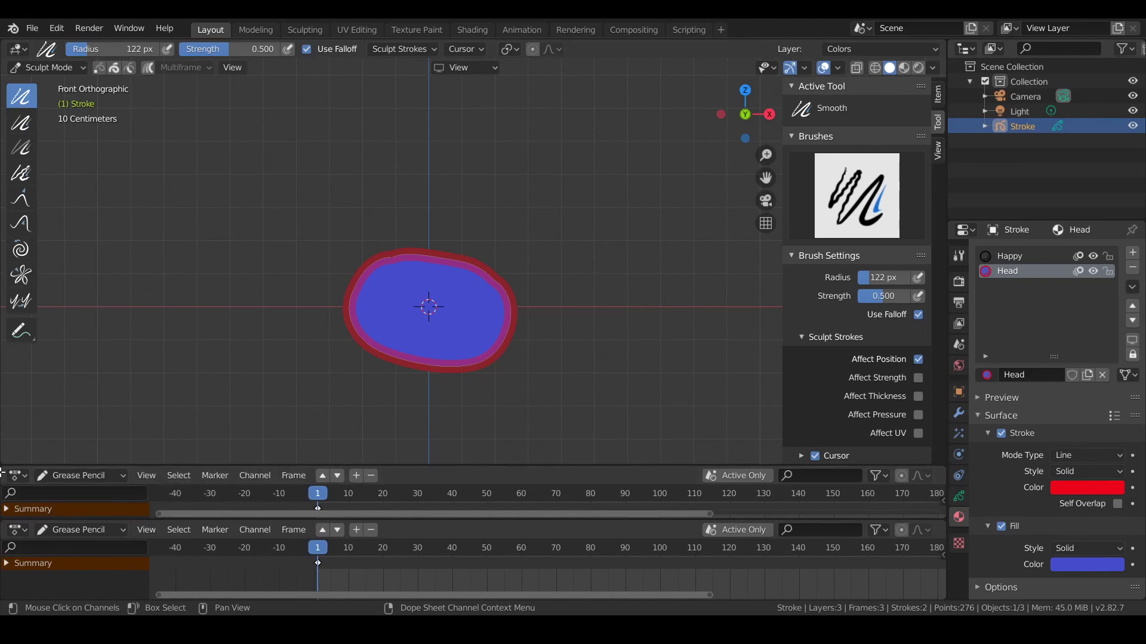
click(17, 476)
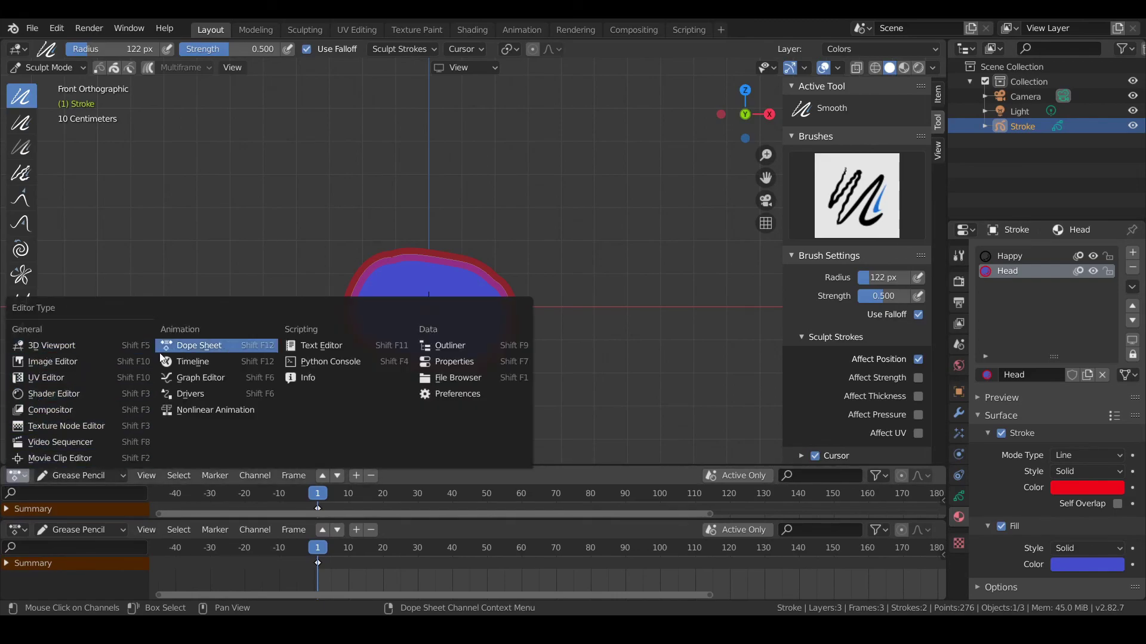
click(173, 359)
- Set the animation's end frame to 100 and shrink the Timeline area to its header strip
click(922, 480)
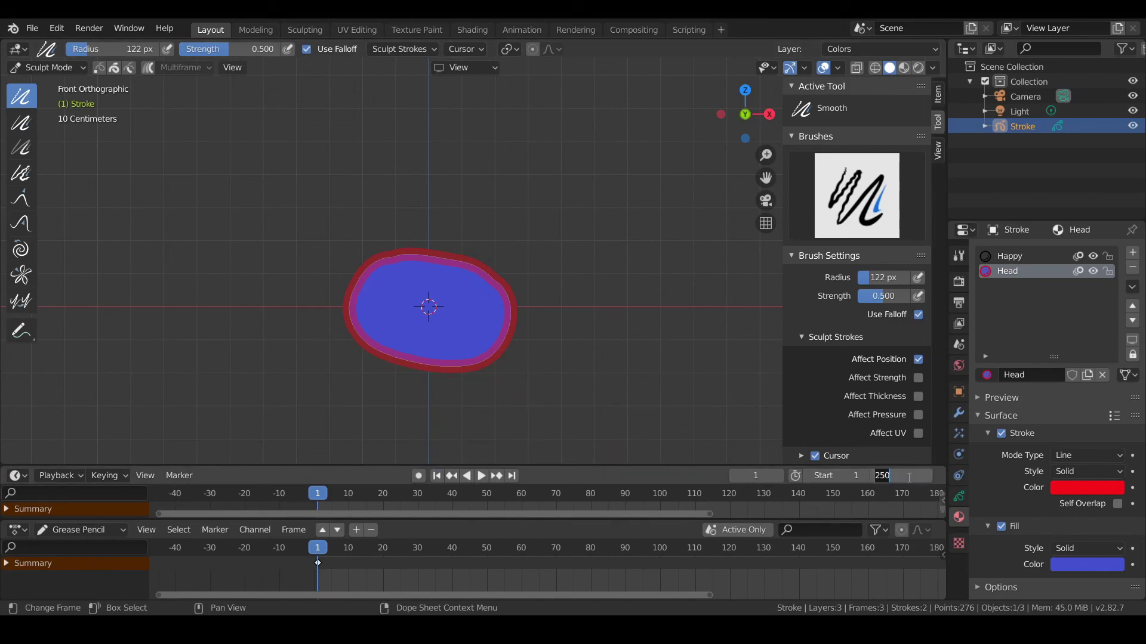
text(100)
key(Return)
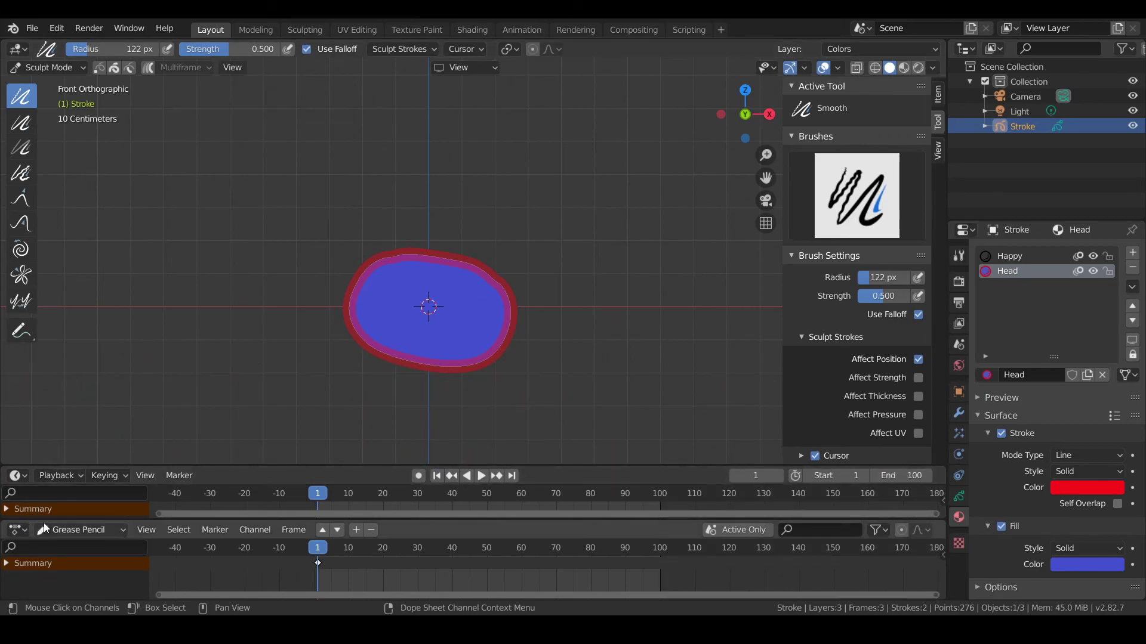
drag(132, 519, 133, 485)
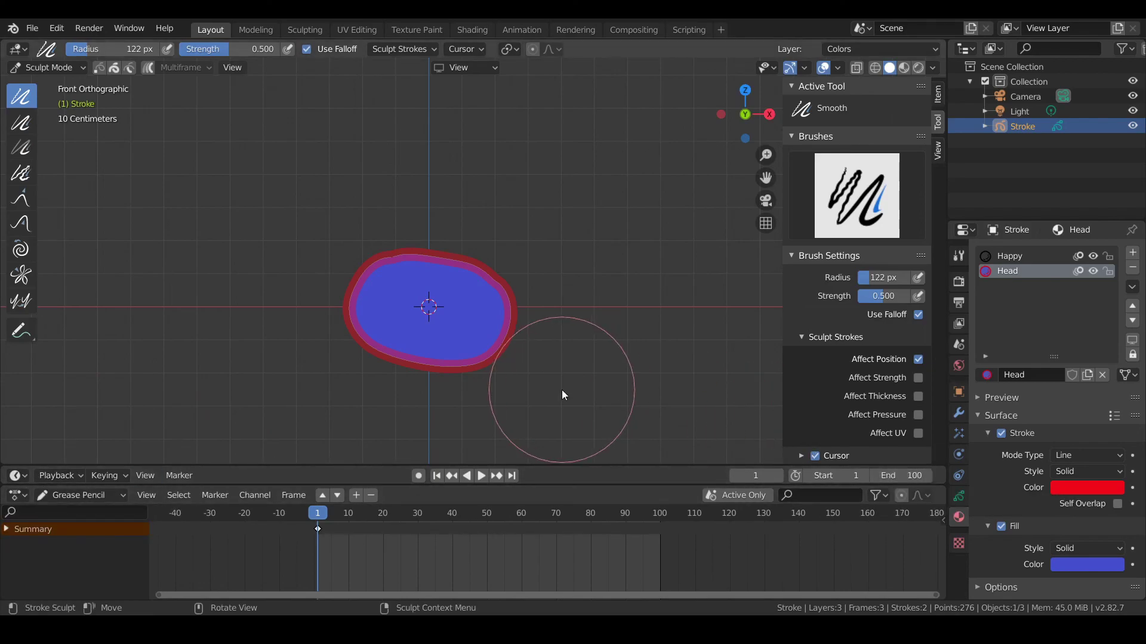
- Move the current frame to 50 in the Grease Pencil Dope Sheet
scroll(493, 338, up, 1)
shift+middle_drag(491, 316, 511, 255)
scroll(553, 313, down, 1)
scroll(522, 277, up, 2)
scroll(523, 279, up, 1)
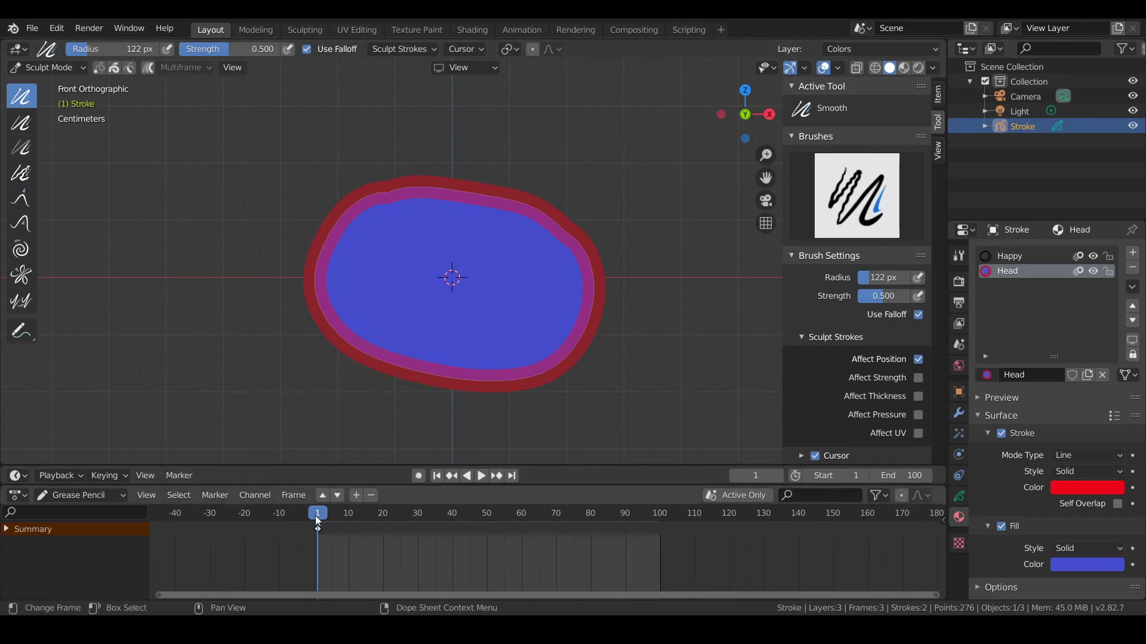
drag(319, 514, 489, 517)
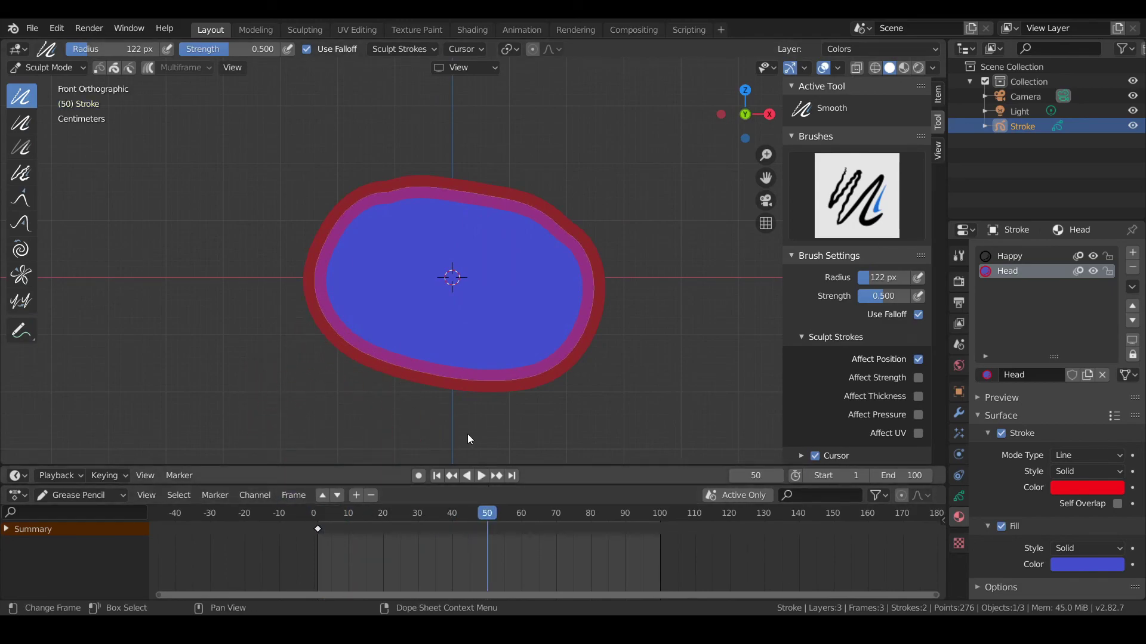
- At frame 50, reshape the oval with the 76 px Grab brush into a thin, wide, slightly curved mouth shape below the origin
scroll(454, 393, down, 2)
shift+middle_drag(444, 356, 446, 345)
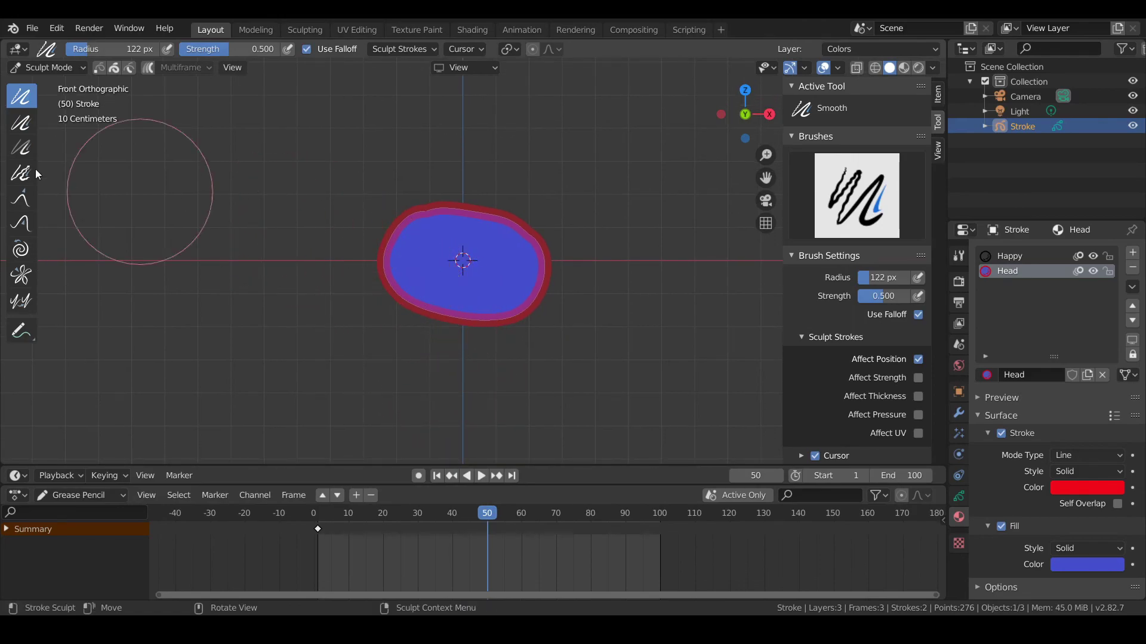
click(25, 194)
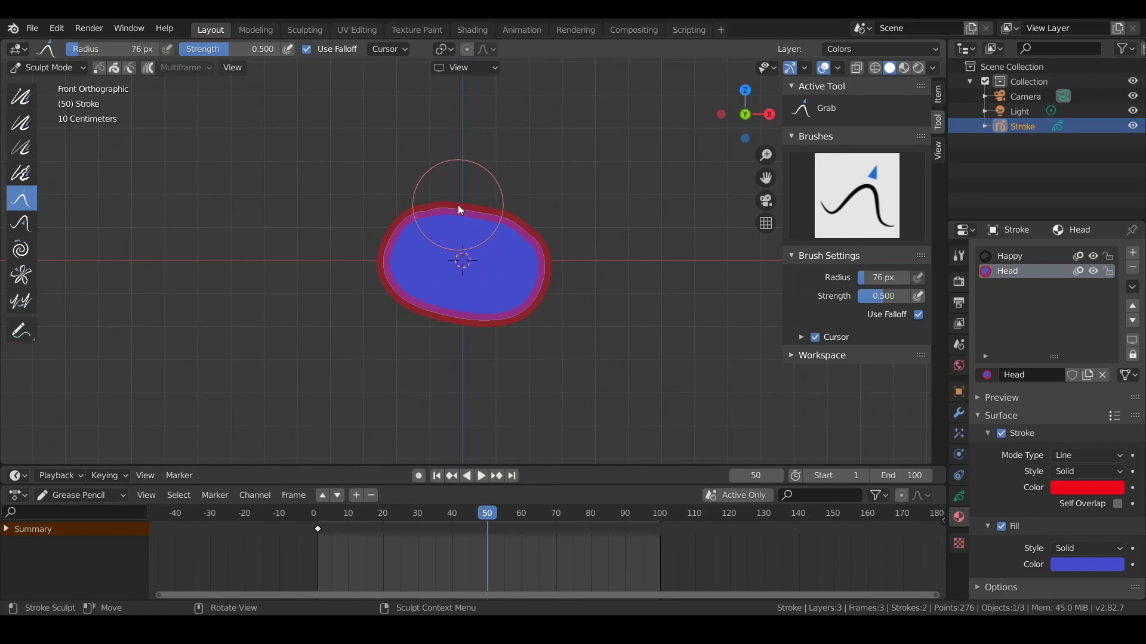
mouse_move(460, 207)
mouse_down()
mouse_move(439, 238)
mouse_move(450, 310)
mouse_move(475, 289)
mouse_up()
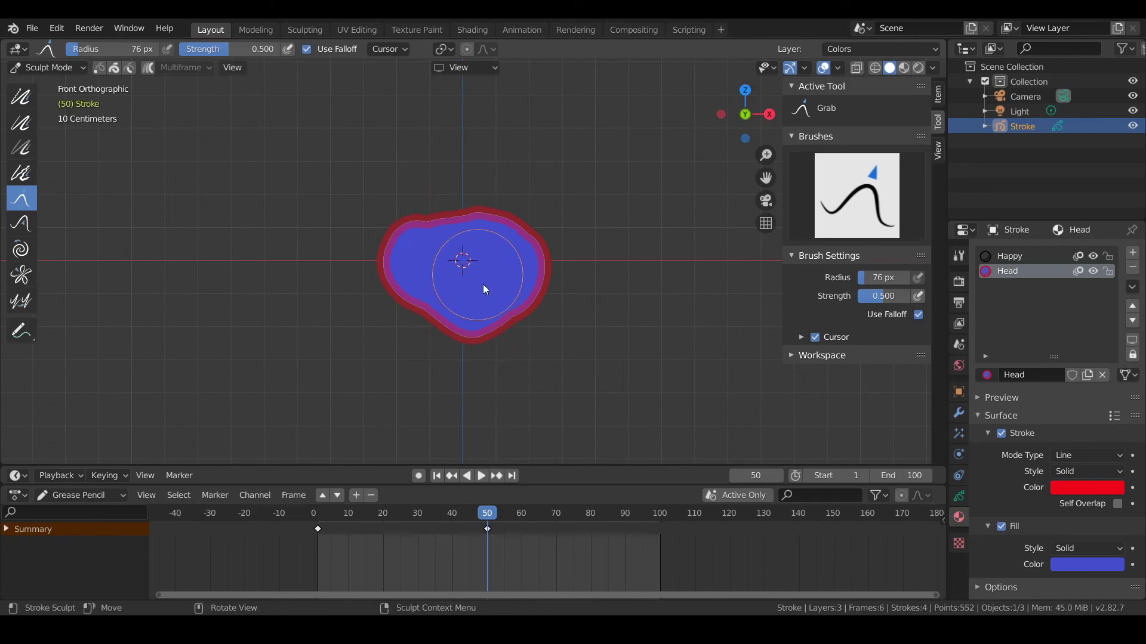
drag(523, 318, 507, 347)
mouse_move(423, 306)
mouse_down()
mouse_move(396, 310)
mouse_move(405, 333)
mouse_up()
drag(397, 246, 405, 250)
mouse_move(470, 190)
mouse_down()
mouse_move(475, 238)
mouse_move(542, 287)
mouse_up()
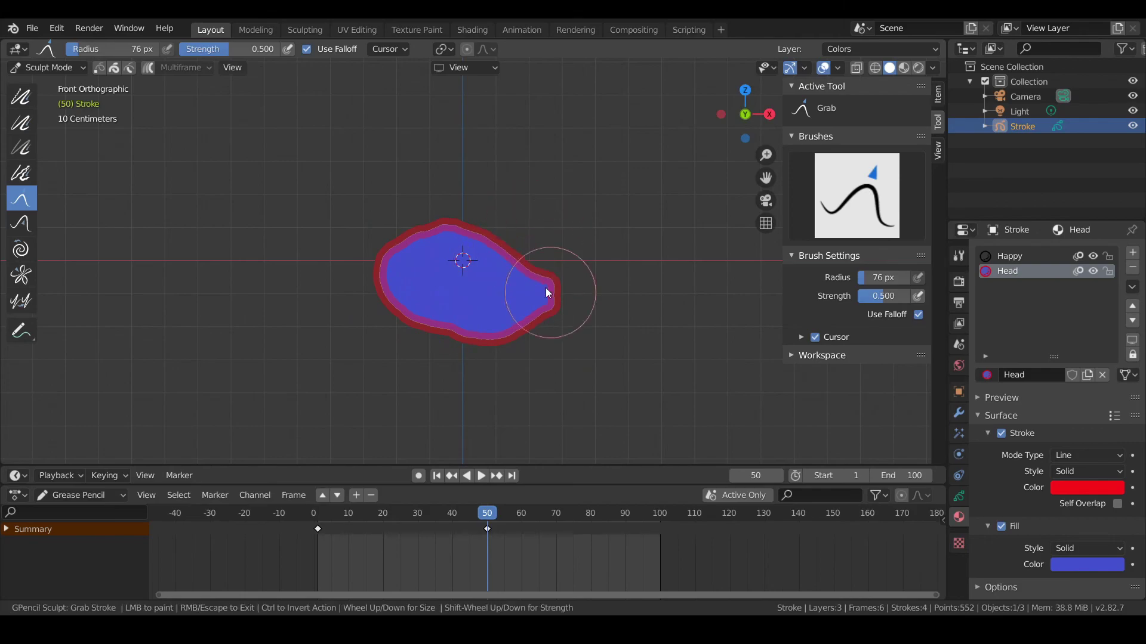
drag(440, 255, 441, 270)
drag(422, 231, 421, 269)
drag(406, 234, 398, 257)
mouse_move(485, 239)
mouse_down()
mouse_move(482, 280)
mouse_move(486, 263)
mouse_move(449, 279)
mouse_move(478, 311)
mouse_move(543, 325)
mouse_up()
drag(516, 268, 500, 298)
drag(442, 327, 424, 357)
mouse_move(437, 275)
mouse_down()
mouse_move(434, 304)
mouse_move(389, 333)
mouse_up()
drag(507, 316, 517, 332)
mouse_move(463, 266)
mouse_down()
mouse_move(446, 290)
mouse_move(487, 312)
mouse_move(524, 307)
mouse_up()
mouse_move(442, 292)
mouse_down()
mouse_move(369, 291)
mouse_move(370, 319)
mouse_up()
mouse_move(563, 320)
mouse_down()
mouse_move(563, 351)
mouse_move(540, 313)
mouse_up()
- Smooth the wavy outline of the thin mouth shape at frame 50 with the Smooth brush
click(21, 96)
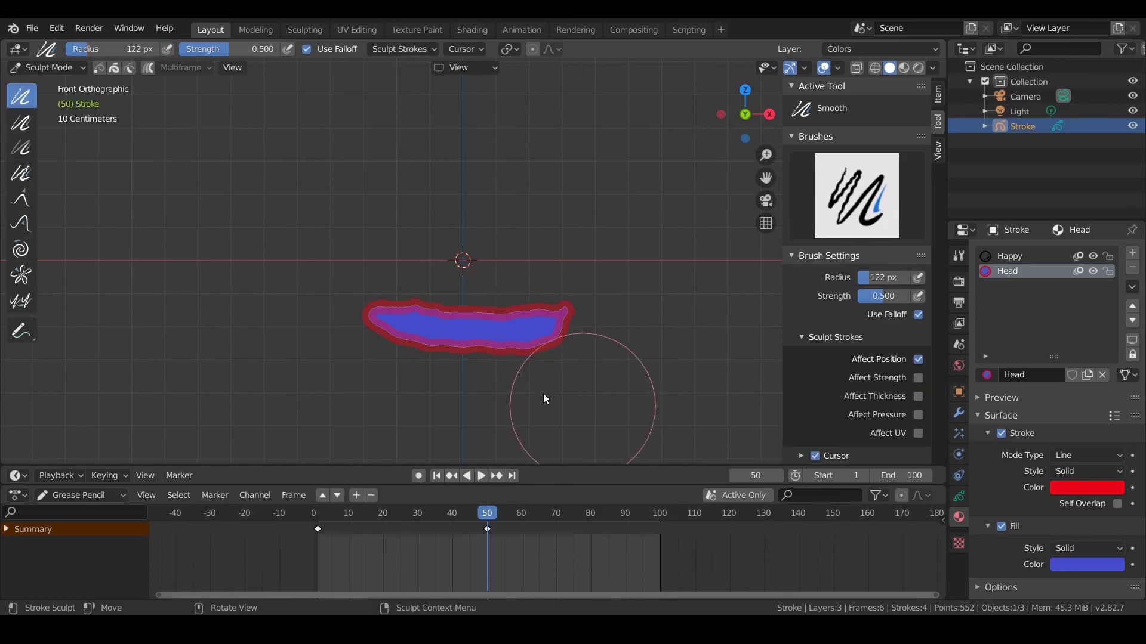
mouse_move(439, 323)
mouse_down()
mouse_move(533, 338)
mouse_move(376, 338)
mouse_move(589, 333)
mouse_move(432, 325)
mouse_up()
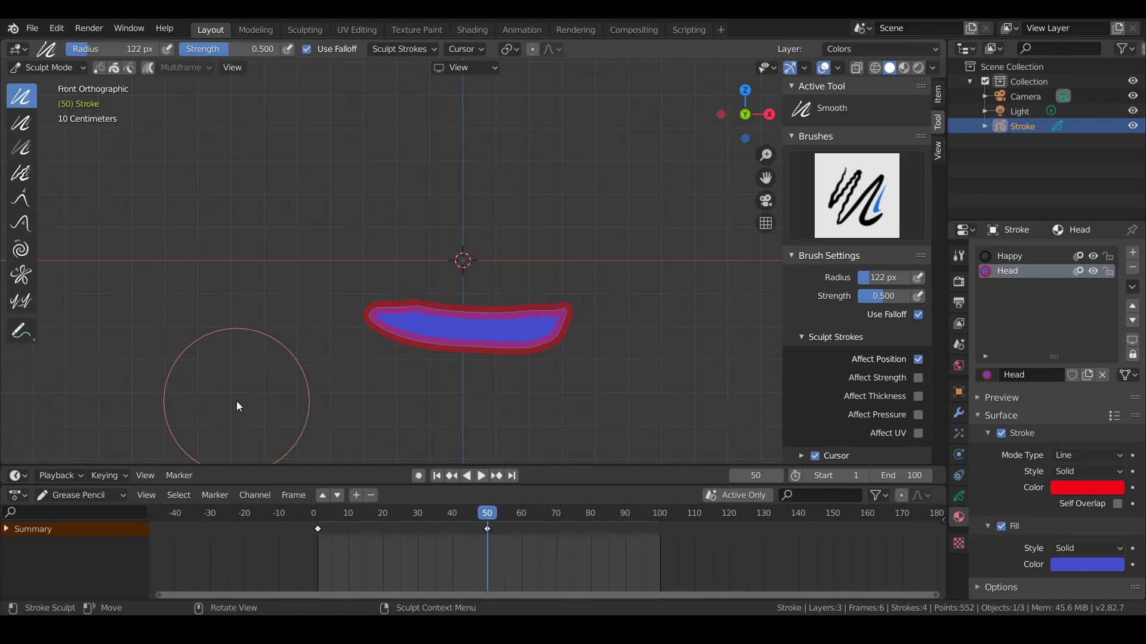
shift+middle_drag(346, 345, 343, 345)
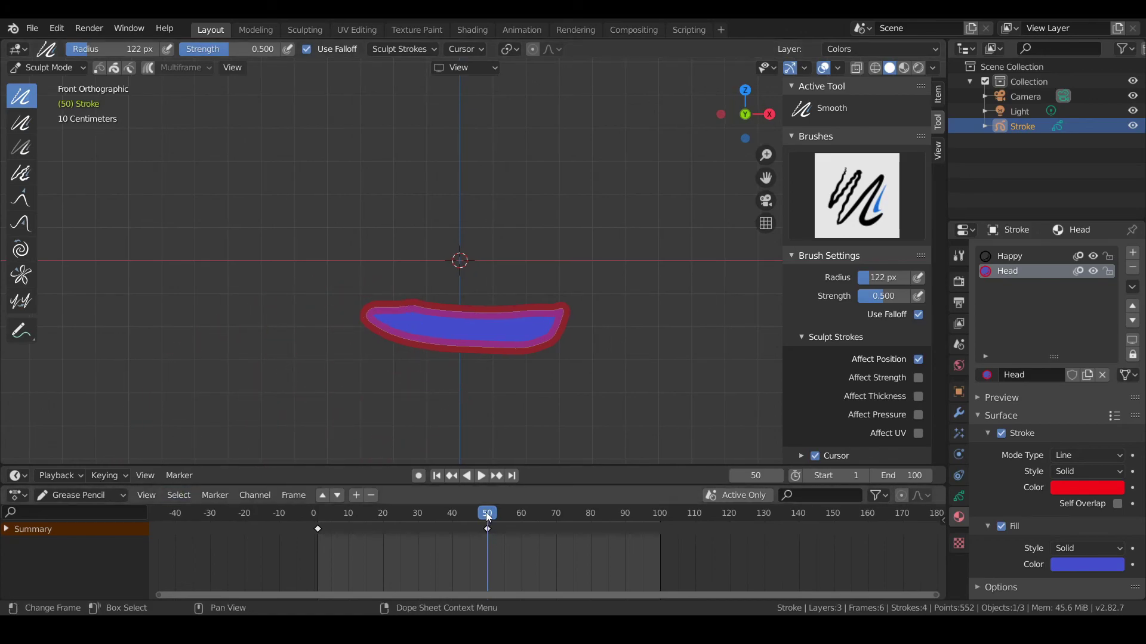
- Move the current frame to 100 and duplicate the first Grease Pencil keyframe onto it
mouse_move(486, 519)
mouse_down()
mouse_move(292, 514)
mouse_move(531, 536)
mouse_move(204, 508)
mouse_move(503, 547)
mouse_move(685, 548)
mouse_move(661, 553)
mouse_up()
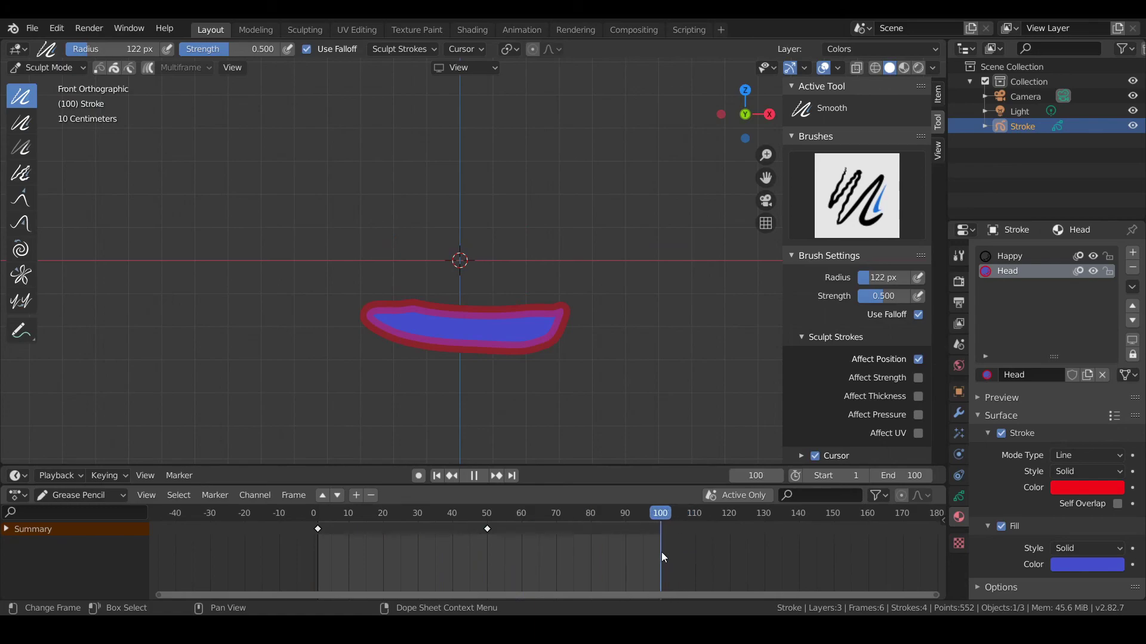
click(317, 533)
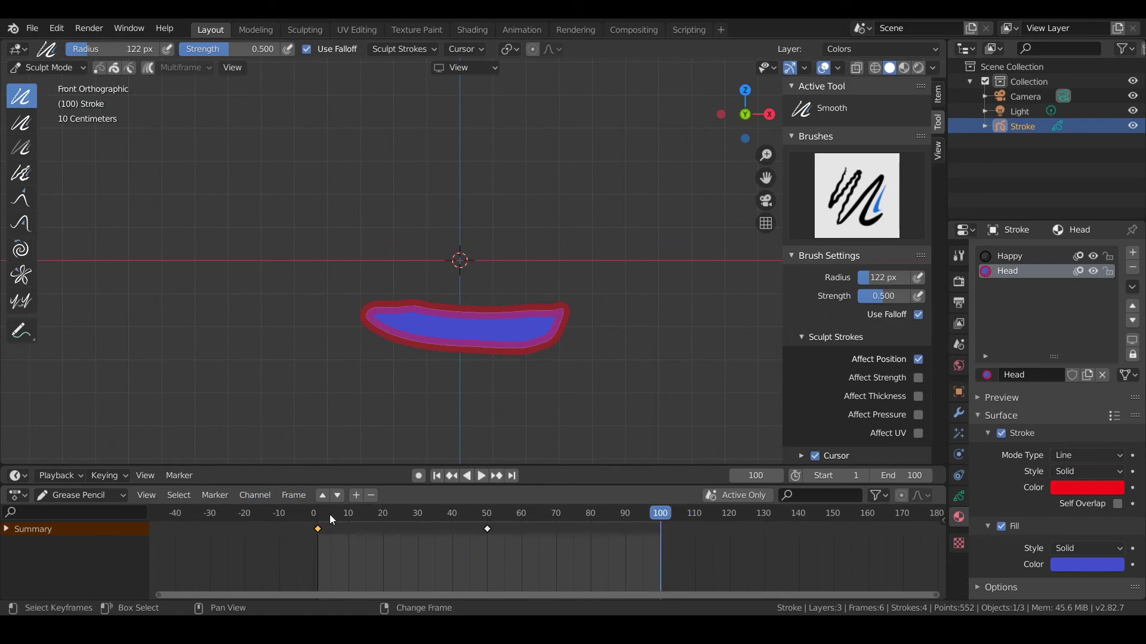
key(shift+d)
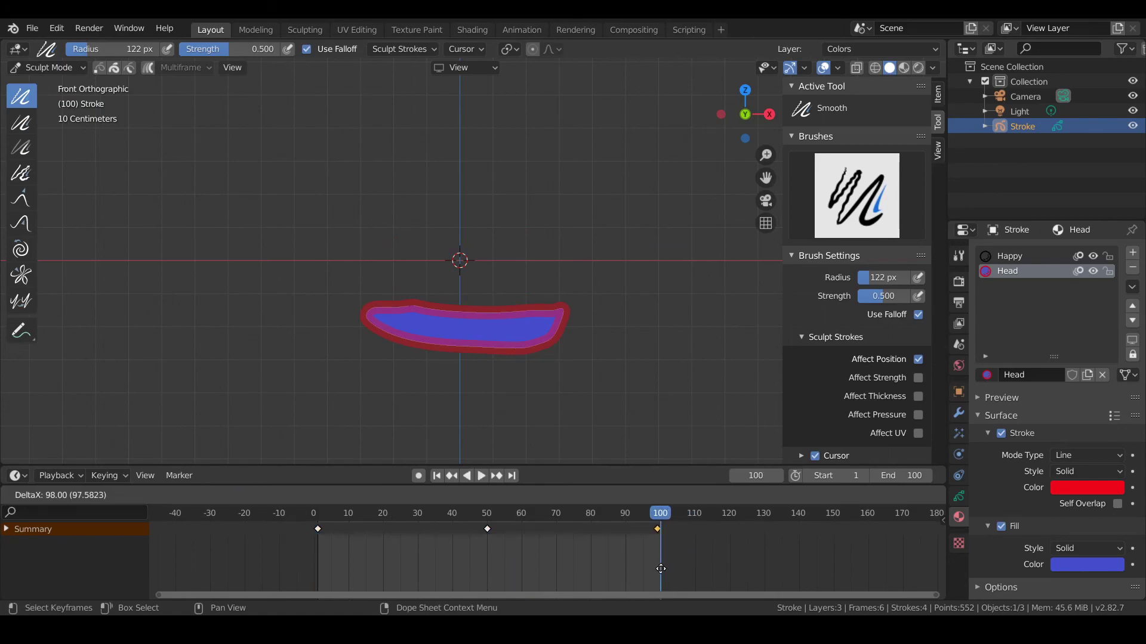
click(666, 569)
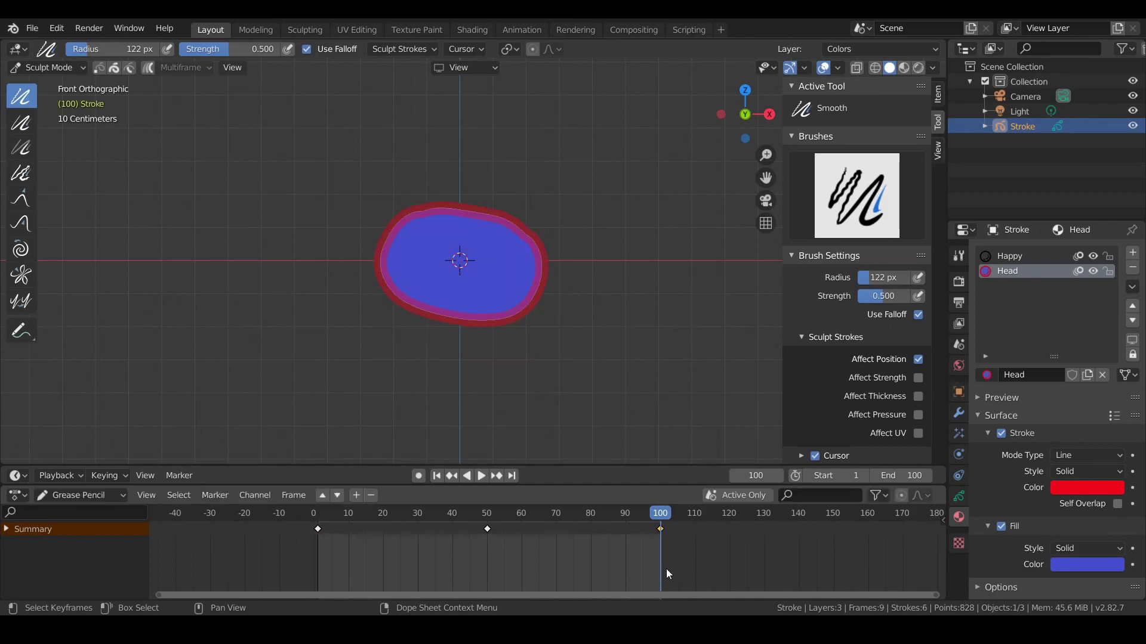
- Move the current frame to 23, between the first two keyframes, and switch the stroke object to Draw mode
drag(668, 515, 394, 529)
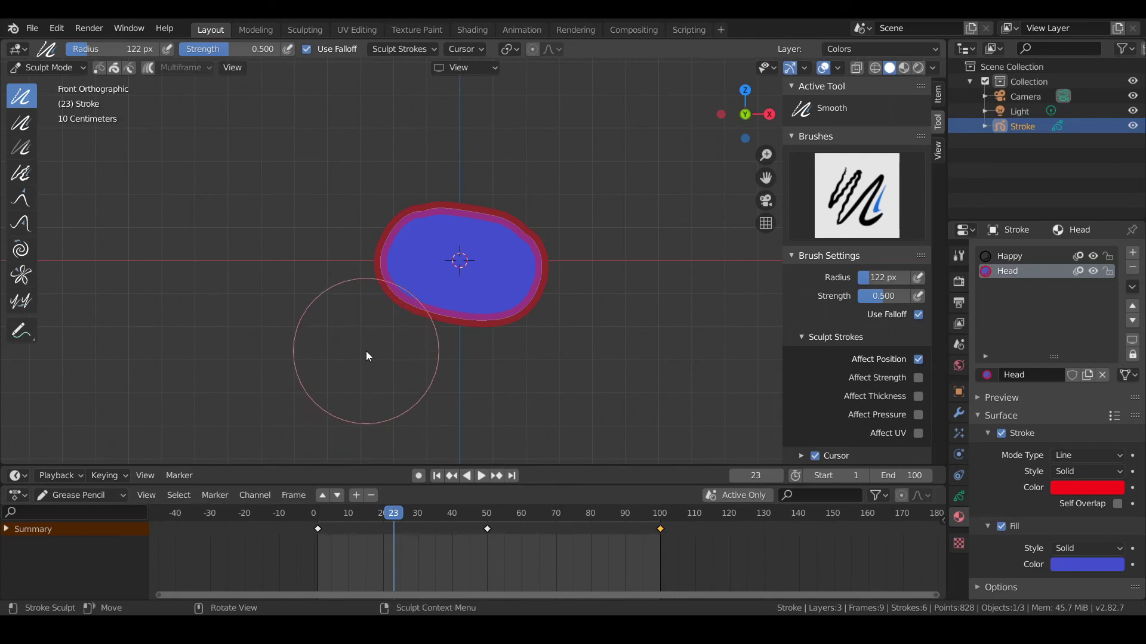
shift+middle_drag(365, 348, 337, 400)
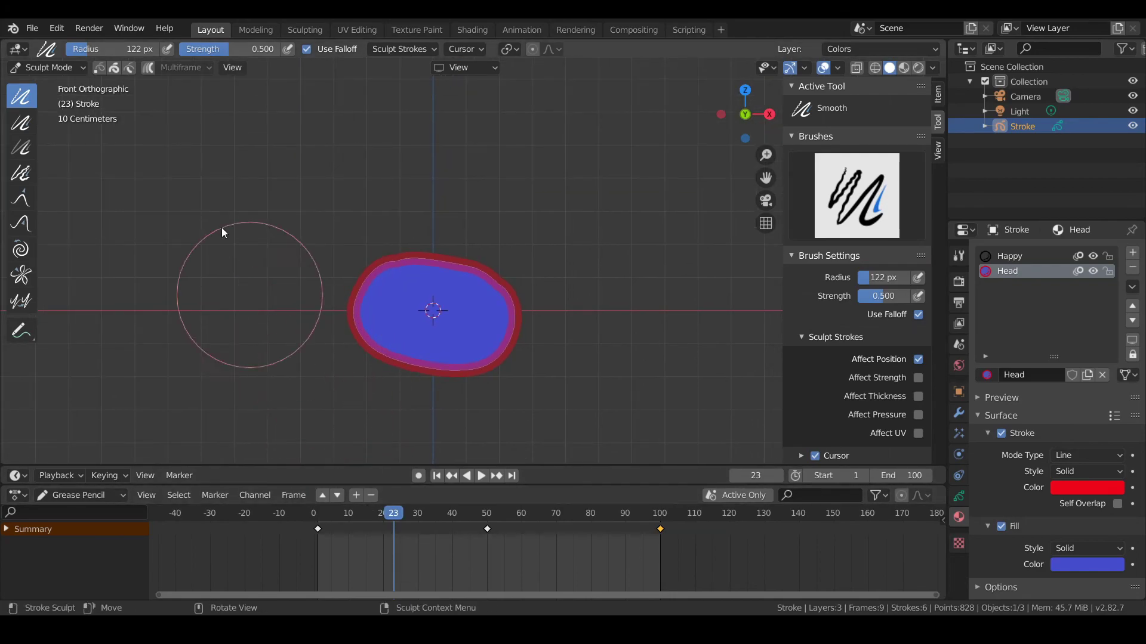
click(62, 70)
click(60, 132)
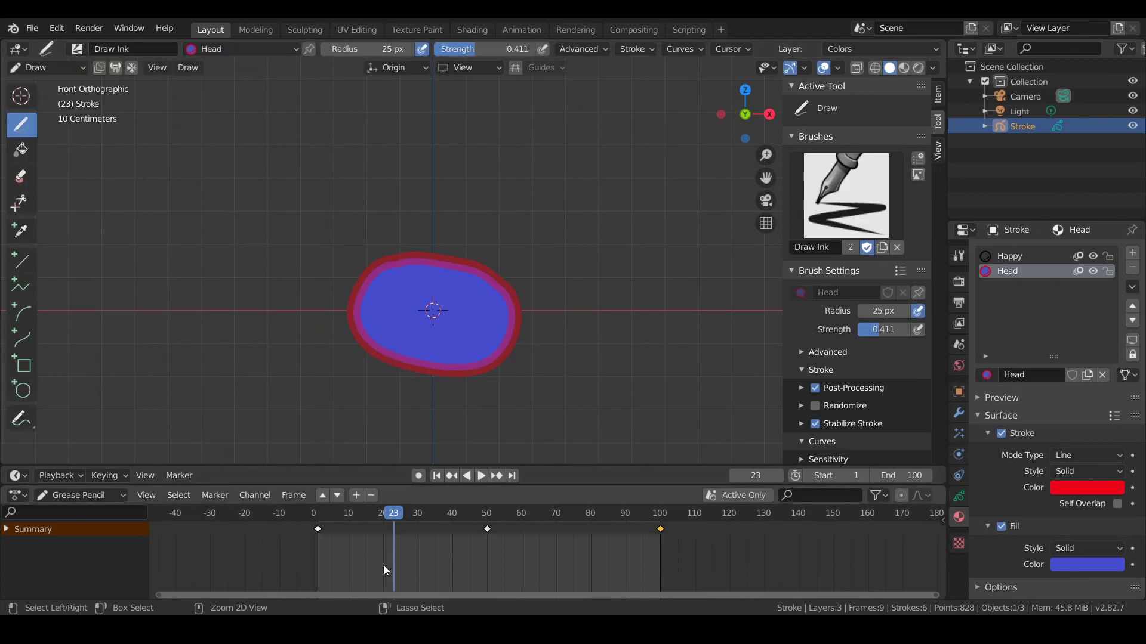
click(190, 76)
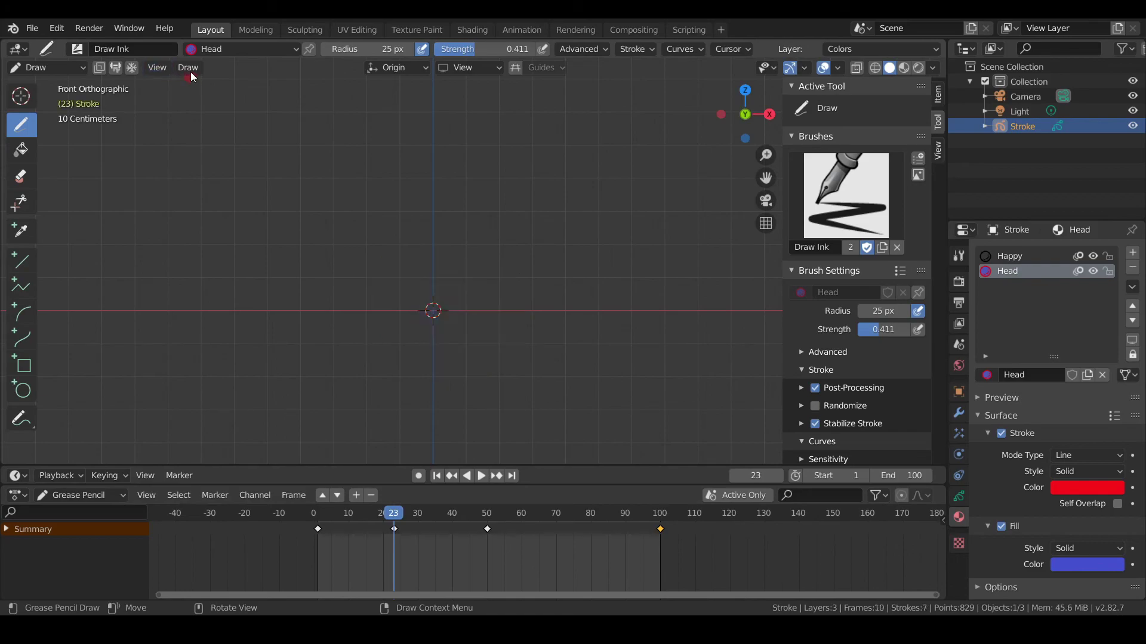
click(191, 69)
key(ctrl+z)
- Try a single-frame Interpolate at frame 23 between the oval and mouth-shape keyframes
click(188, 68)
mouse_move(215, 102)
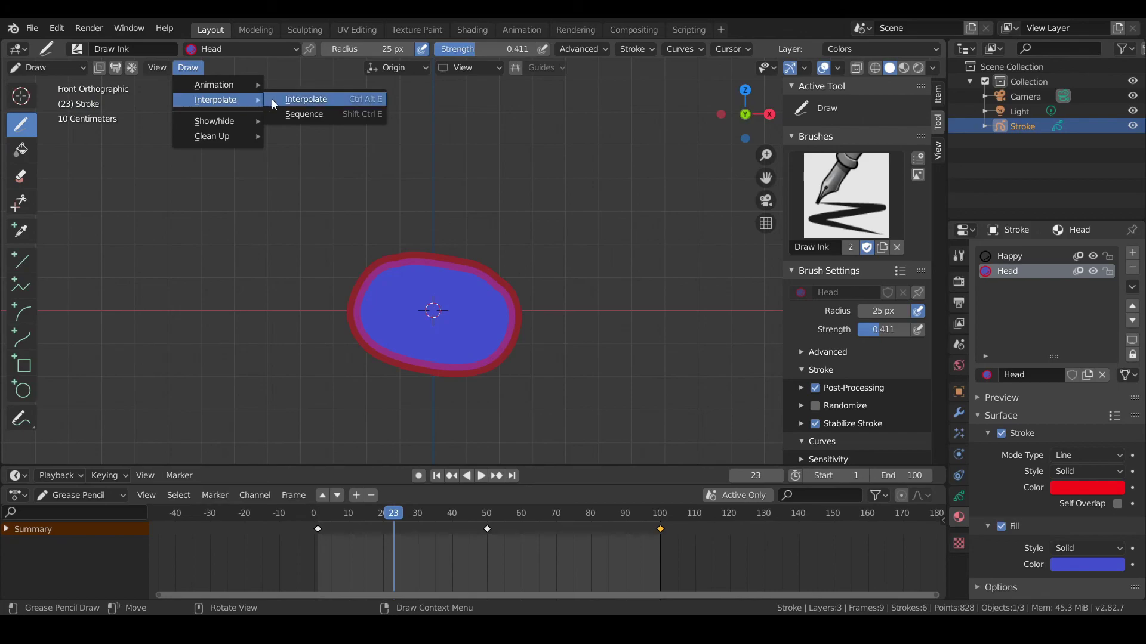
click(299, 99)
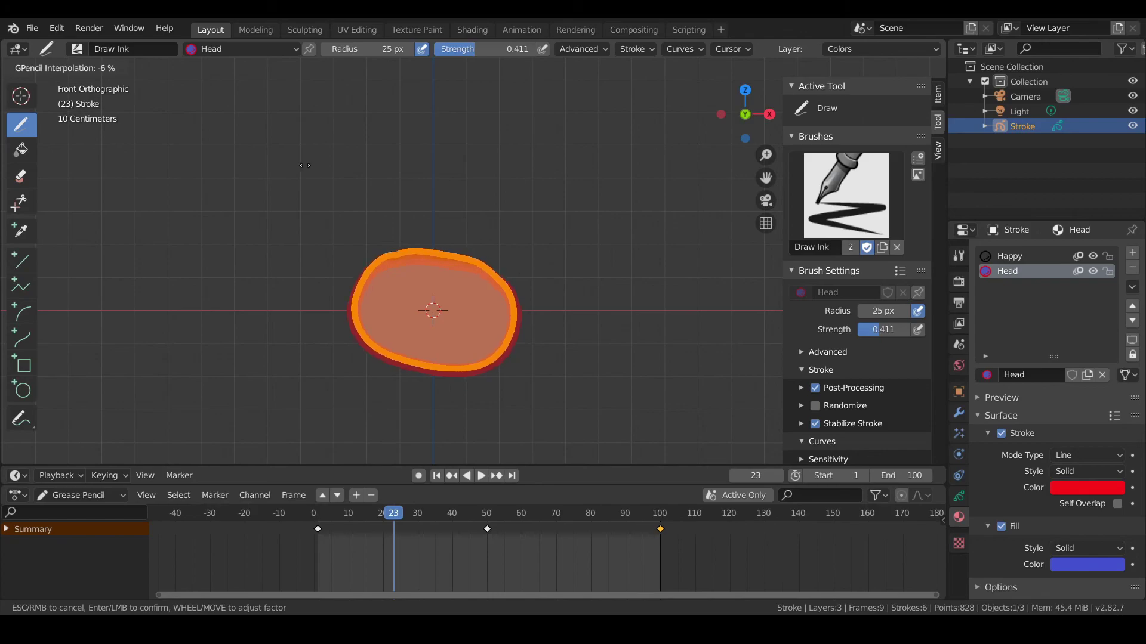
key(Escape)
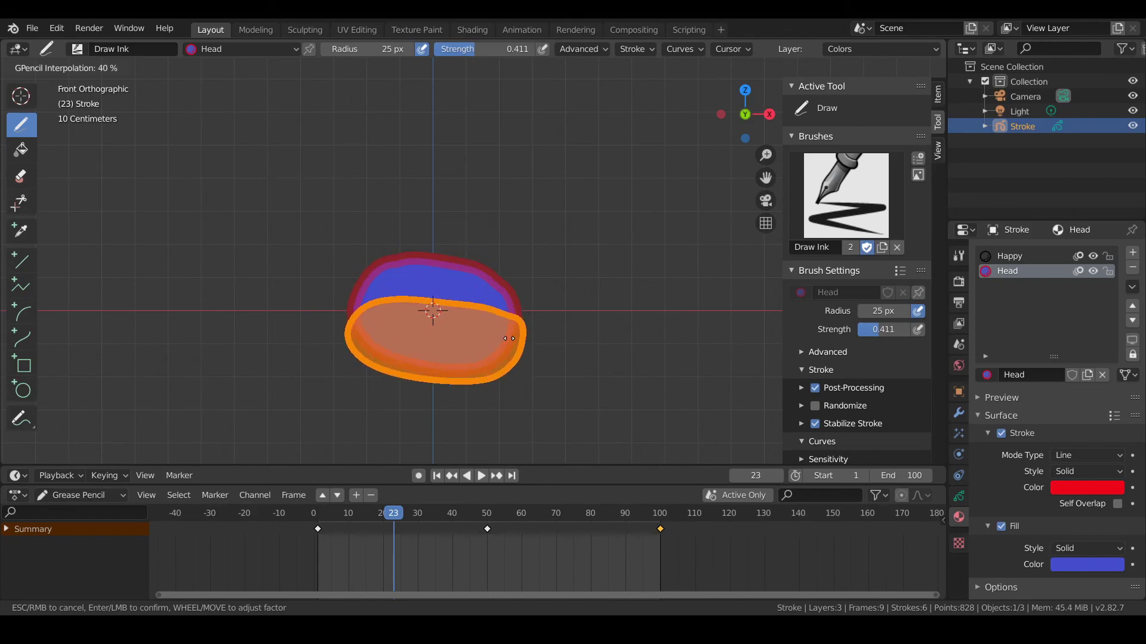
- Generate the in-between frames from the oval keyframe to the frame 50 keyframe with Interpolate Sequence
click(188, 67)
mouse_move(203, 98)
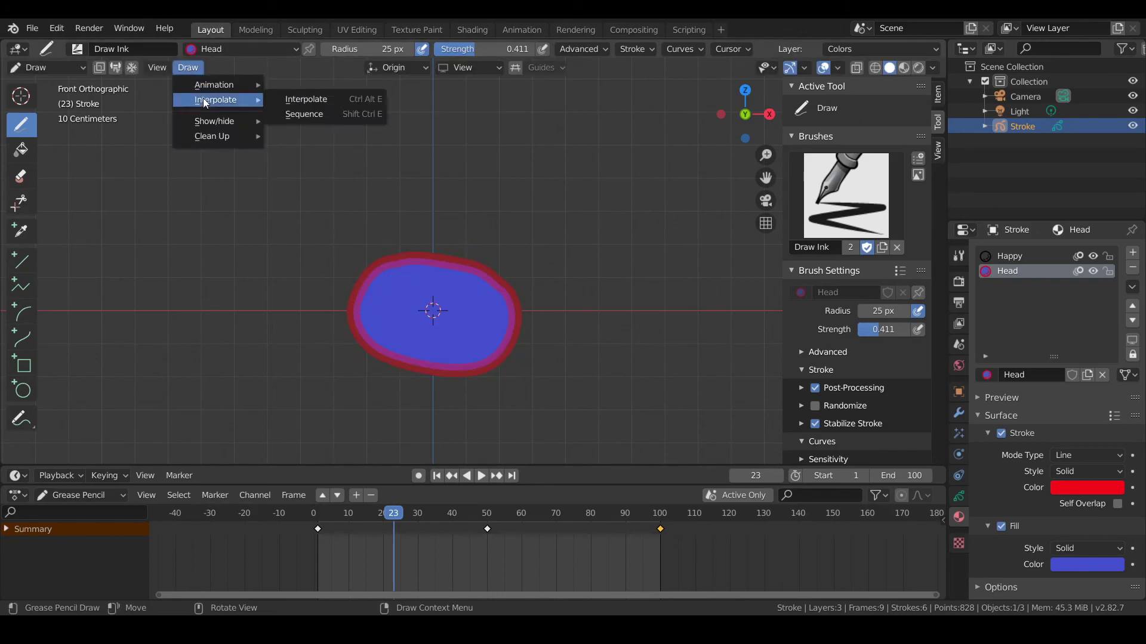
click(291, 108)
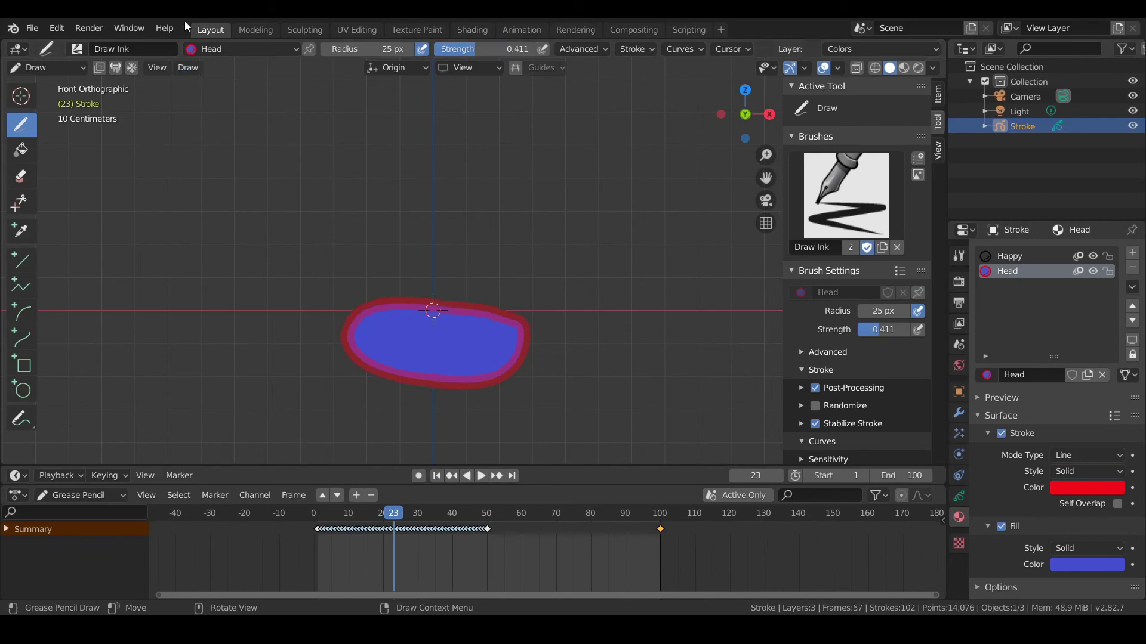
click(192, 68)
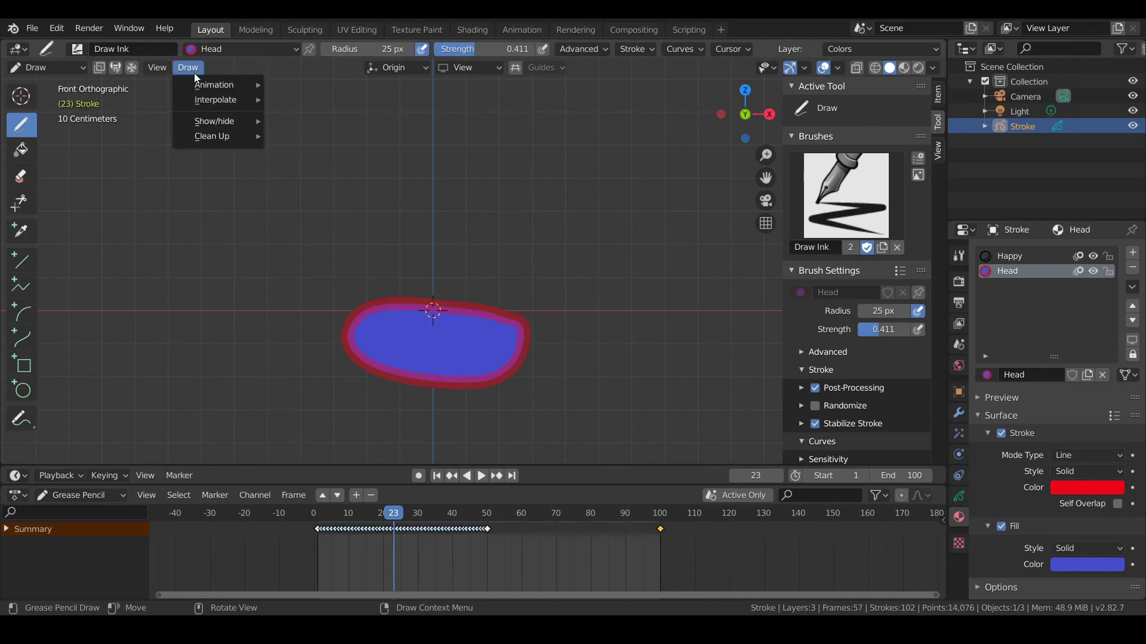
mouse_move(234, 104)
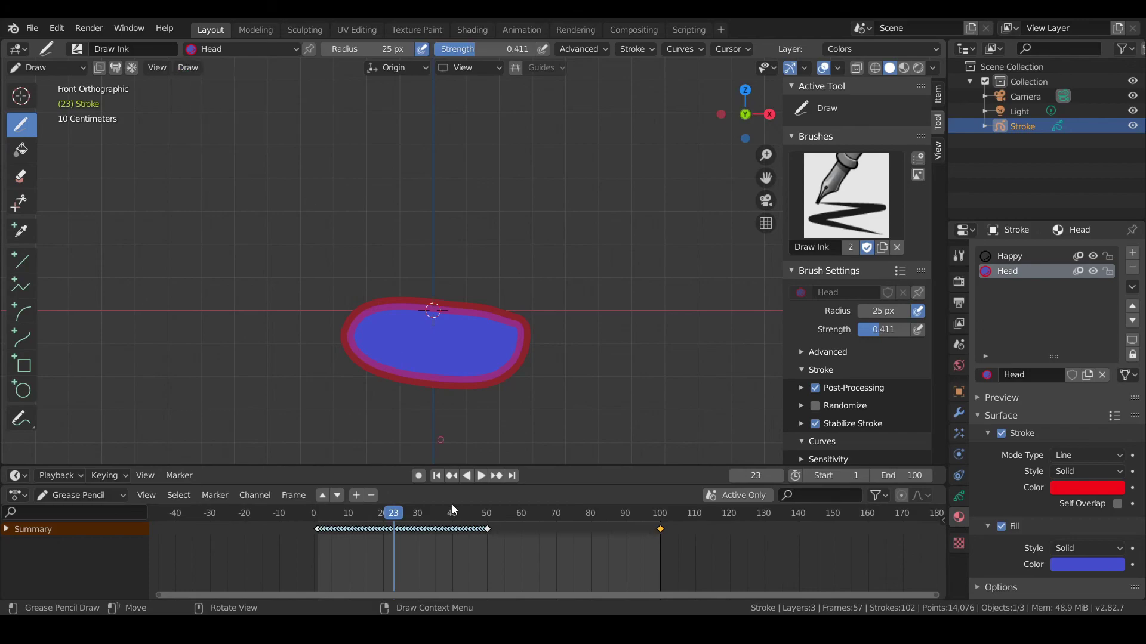
- From frame 61, generate the in-between frames between the keyframes at 50 and 100 with Interpolate Sequence
drag(396, 514, 526, 518)
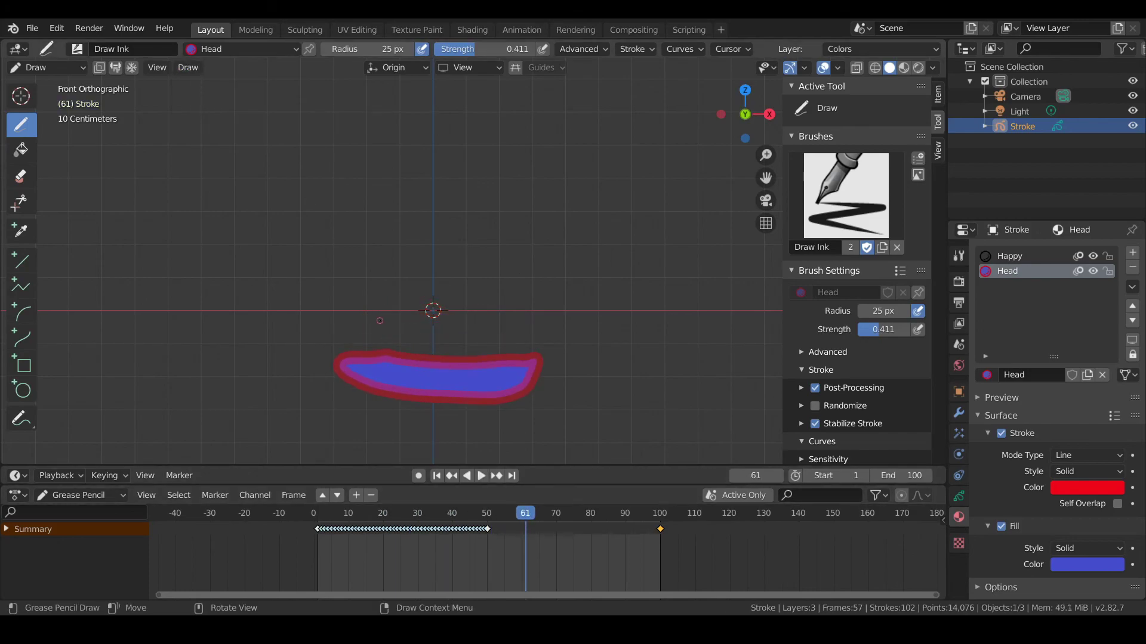
key(ctrl+shift+e)
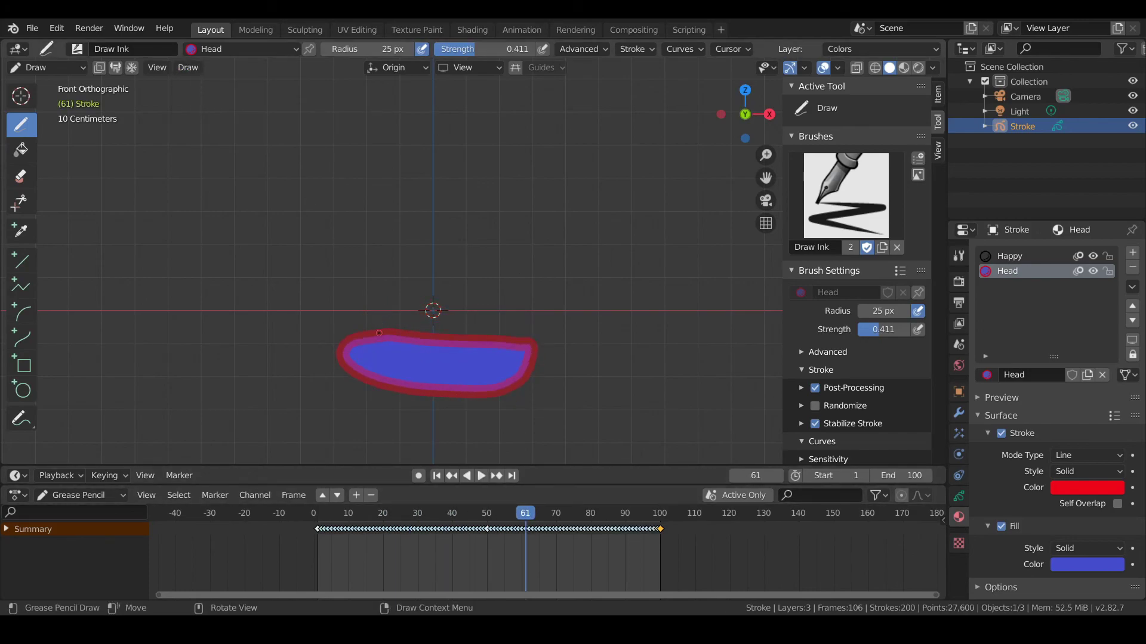
key(ctrl+z)
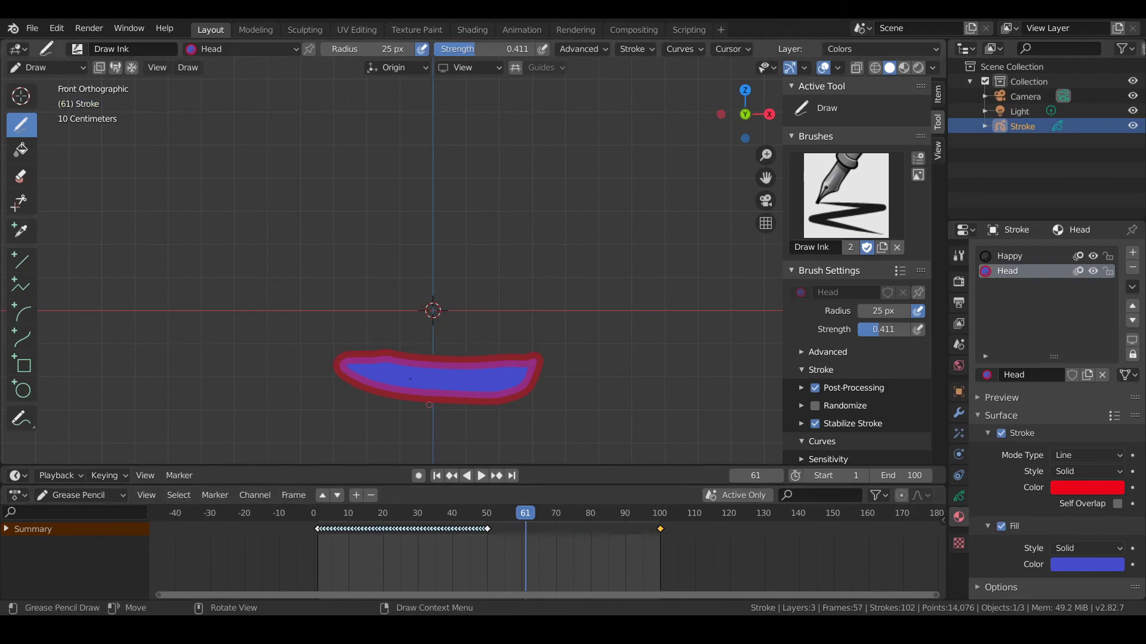
key(ctrl+shift+e)
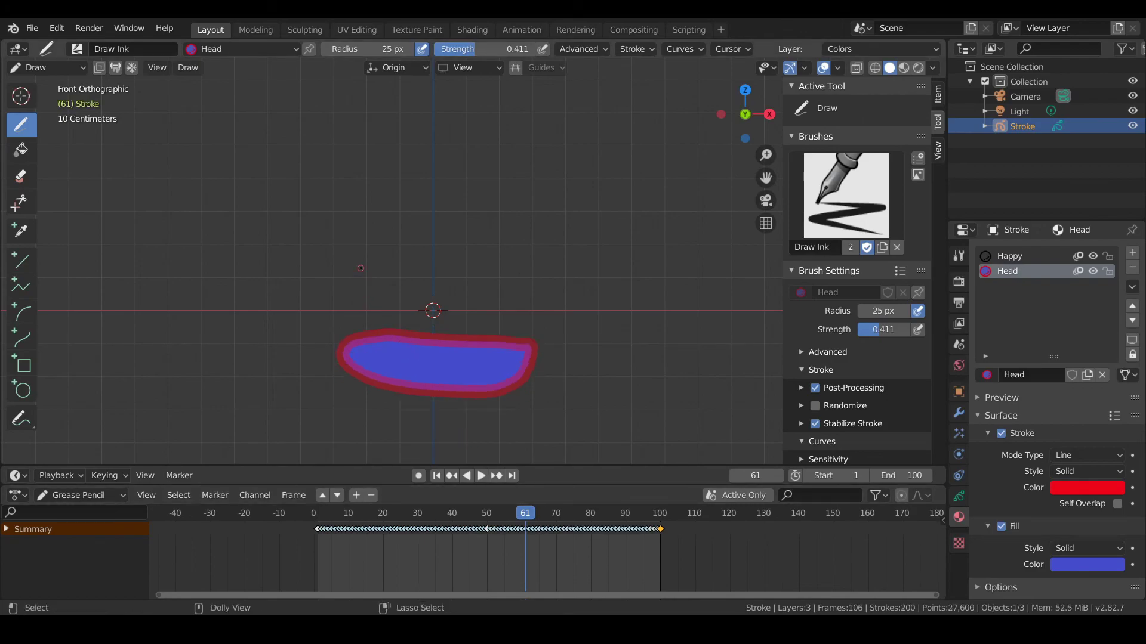
key(z)
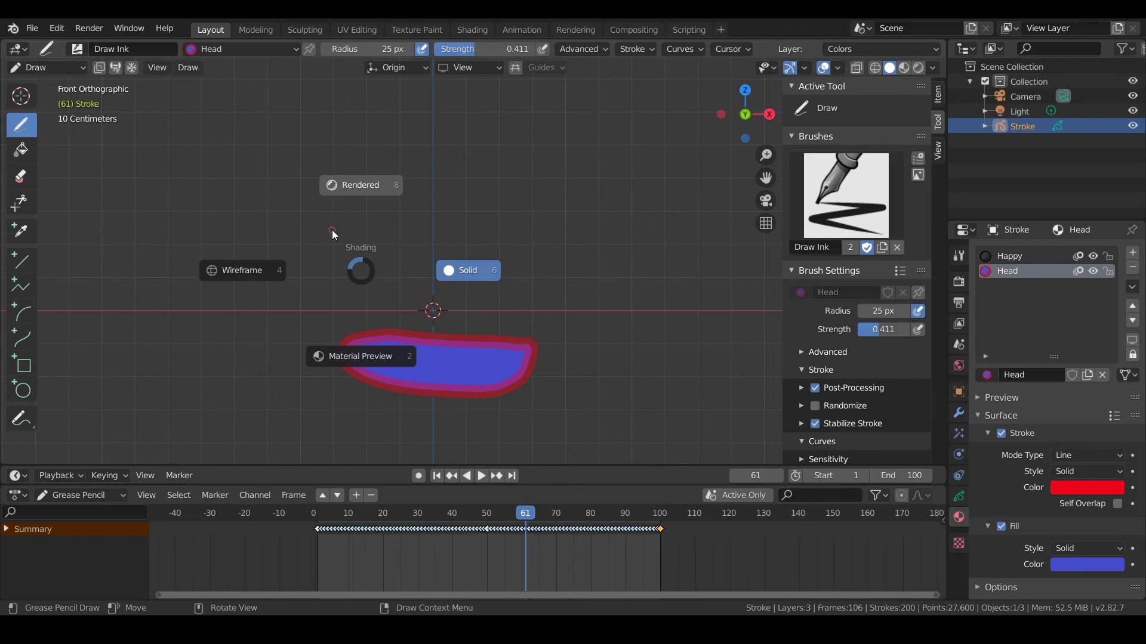
key(ctrl+z)
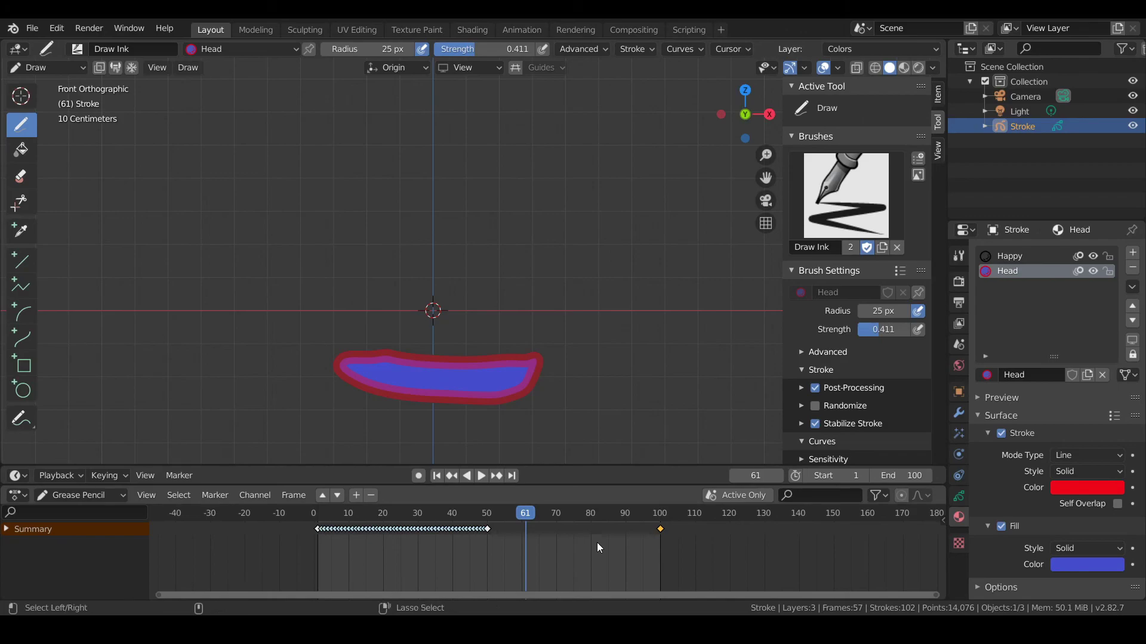
key(ctrl+shift+e)
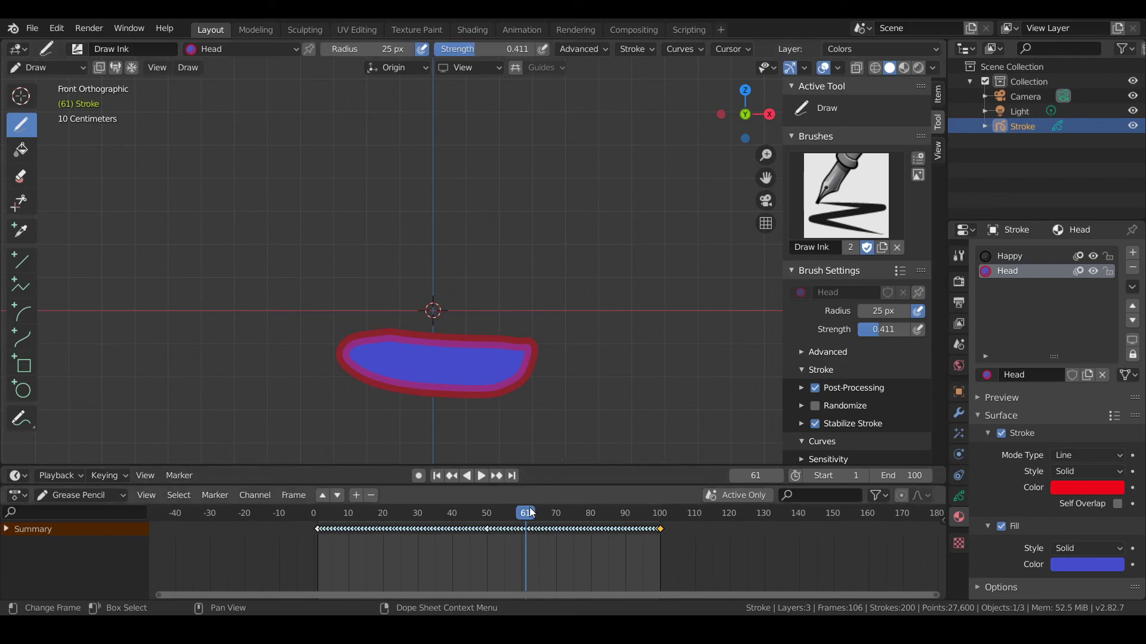
- Play the interpolated shape animation from frame 1 and pause it
mouse_move(526, 513)
mouse_down()
mouse_move(439, 515)
mouse_move(549, 517)
mouse_move(322, 514)
mouse_up()
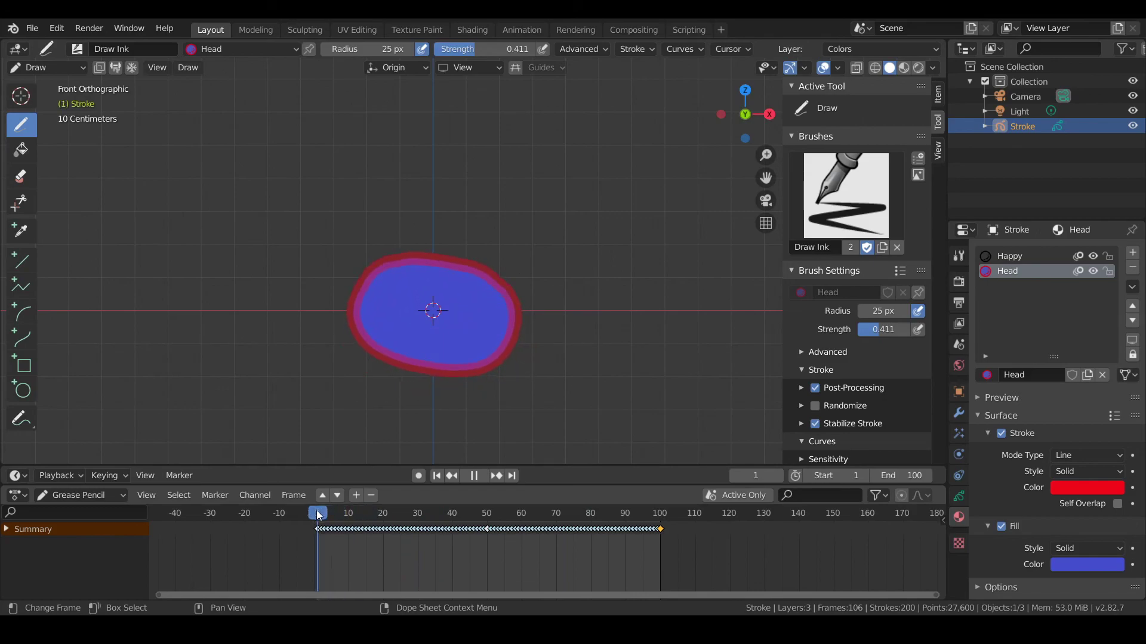
click(481, 477)
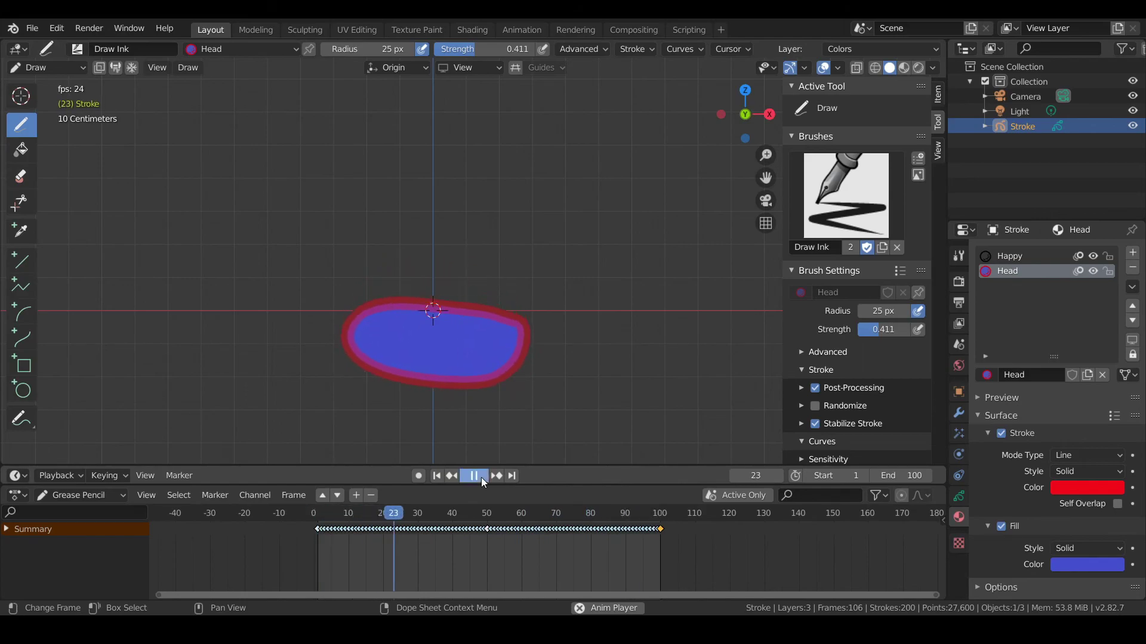
click(481, 478)
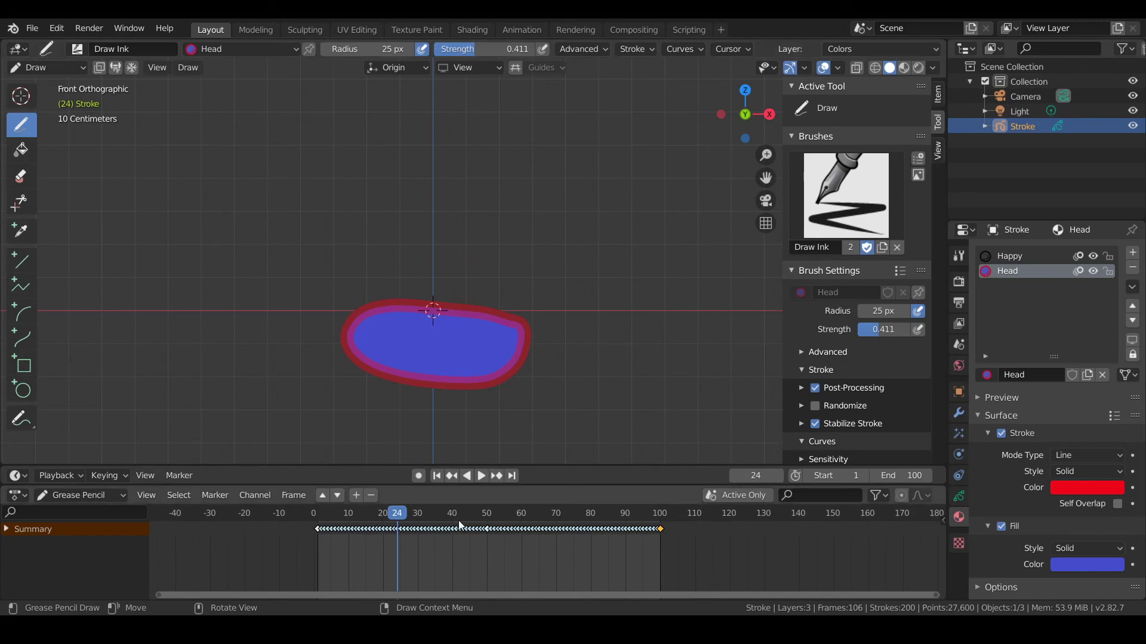
- Delete all Grease Pencil keyframes and draw a new filled oval at frame 1, just above the origin, with the Head material
key(a)
key(x)
click(342, 531)
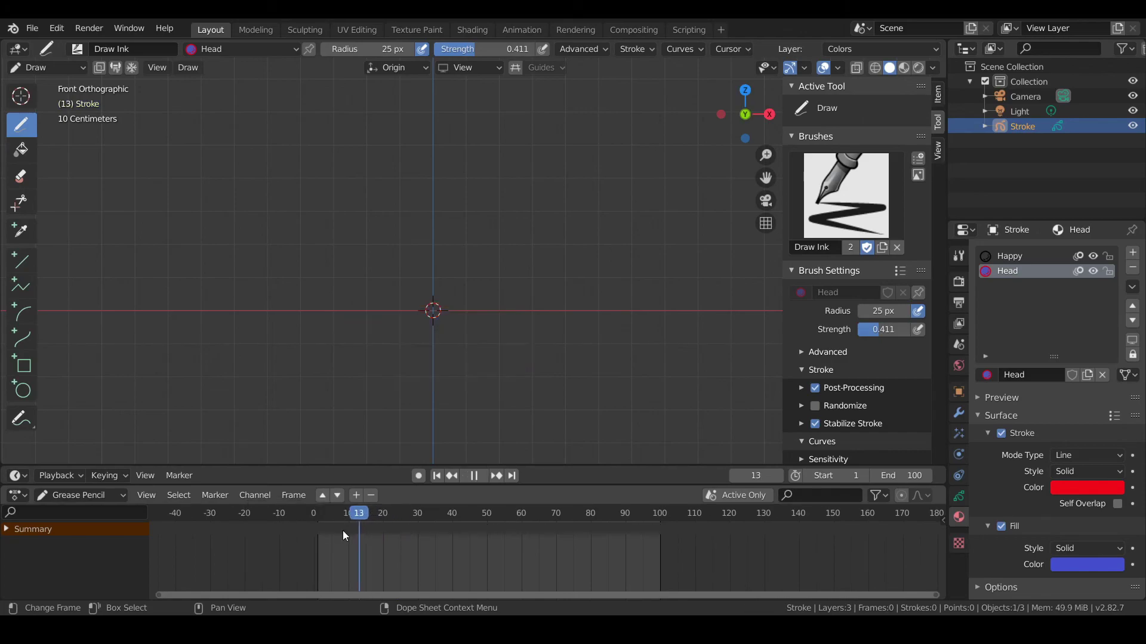
key(space)
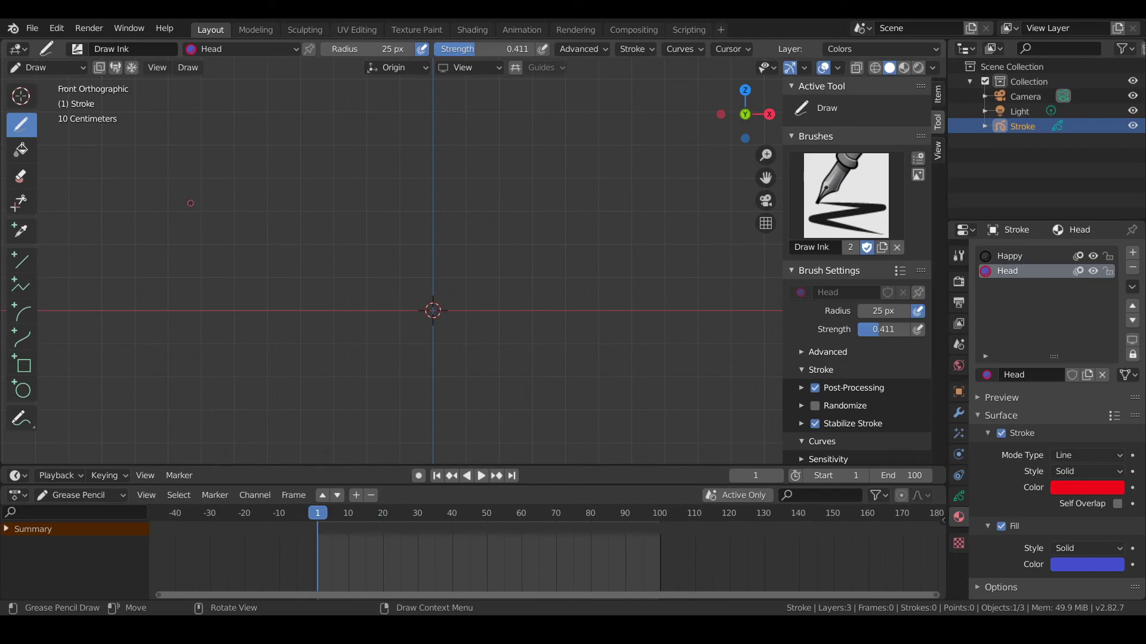
mouse_move(351, 265)
mouse_down()
mouse_move(369, 310)
mouse_move(448, 319)
mouse_move(490, 257)
mouse_move(436, 217)
mouse_move(407, 231)
mouse_up()
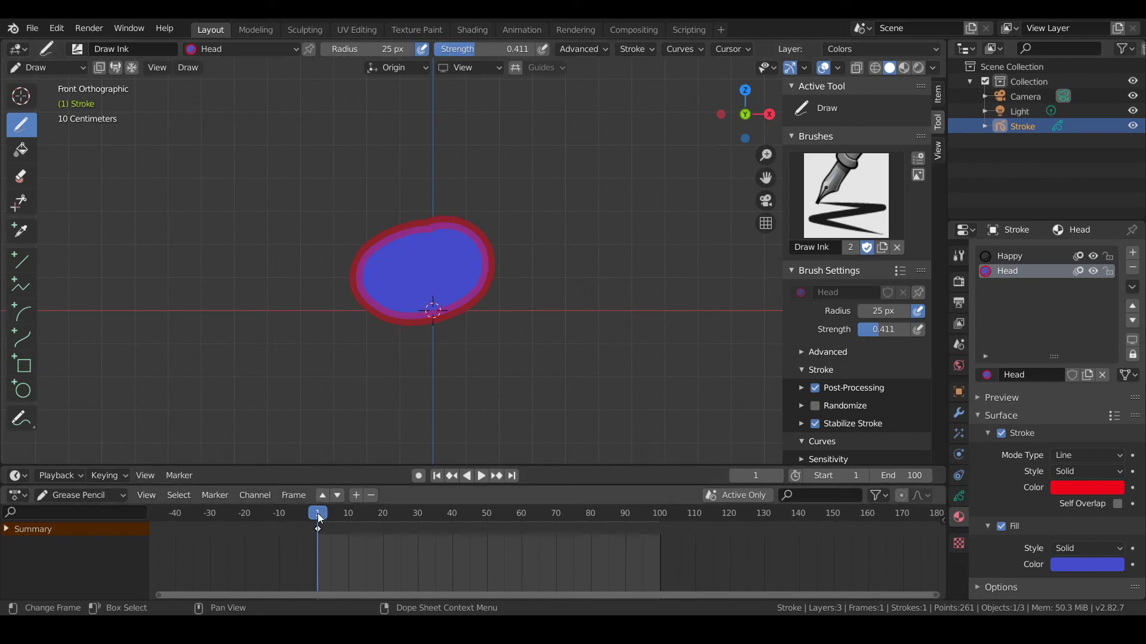
- At frame 99, erase the oval and draw a rough filled square beside the origin with the Draw Ink brush
drag(320, 519, 656, 516)
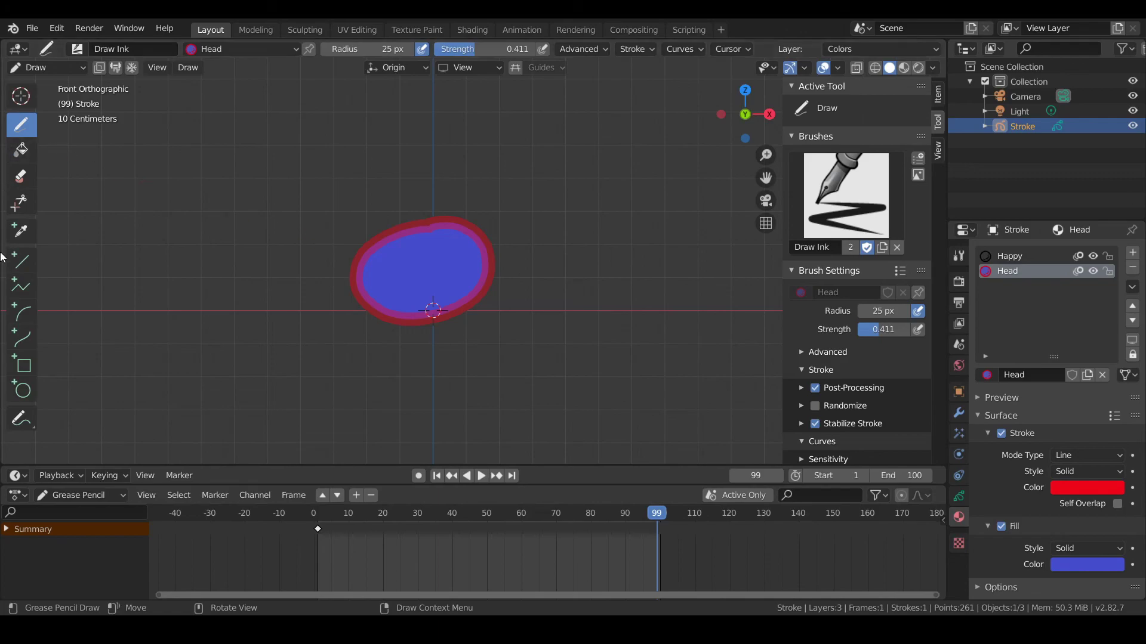
click(19, 176)
drag(502, 273, 347, 269)
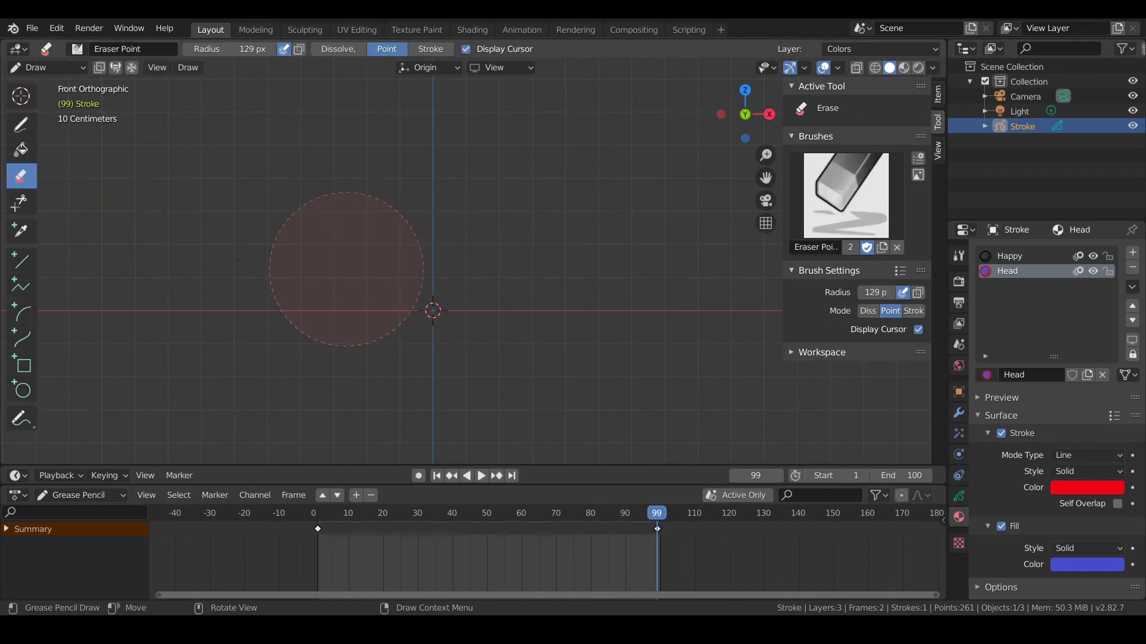
click(20, 124)
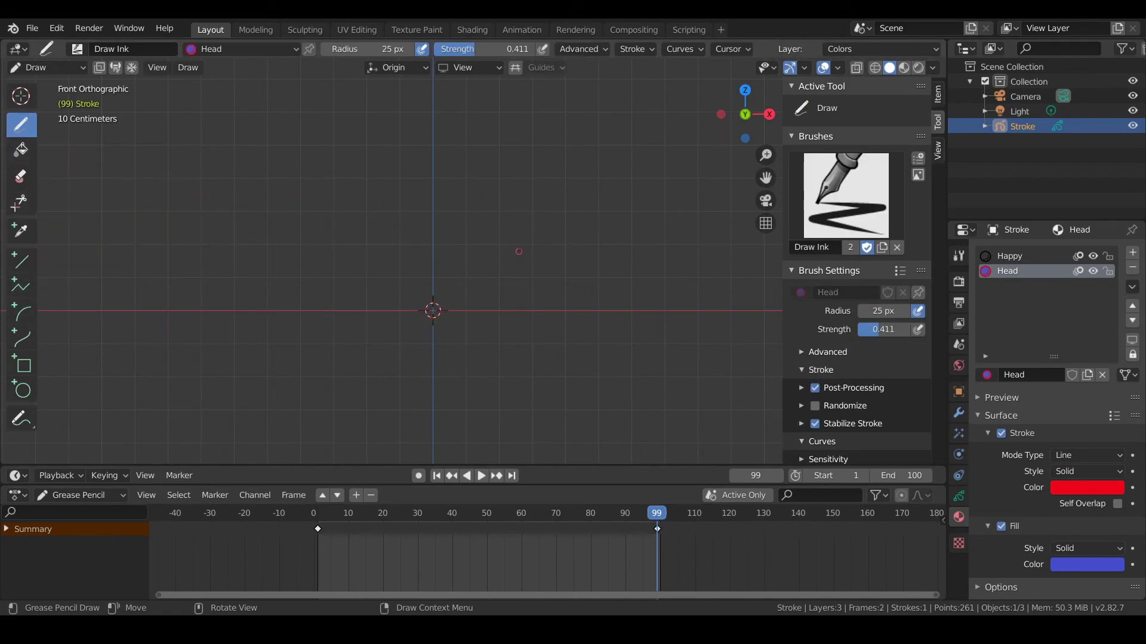
mouse_move(457, 240)
mouse_down()
mouse_move(481, 384)
mouse_move(670, 363)
mouse_move(606, 263)
mouse_move(595, 209)
mouse_up()
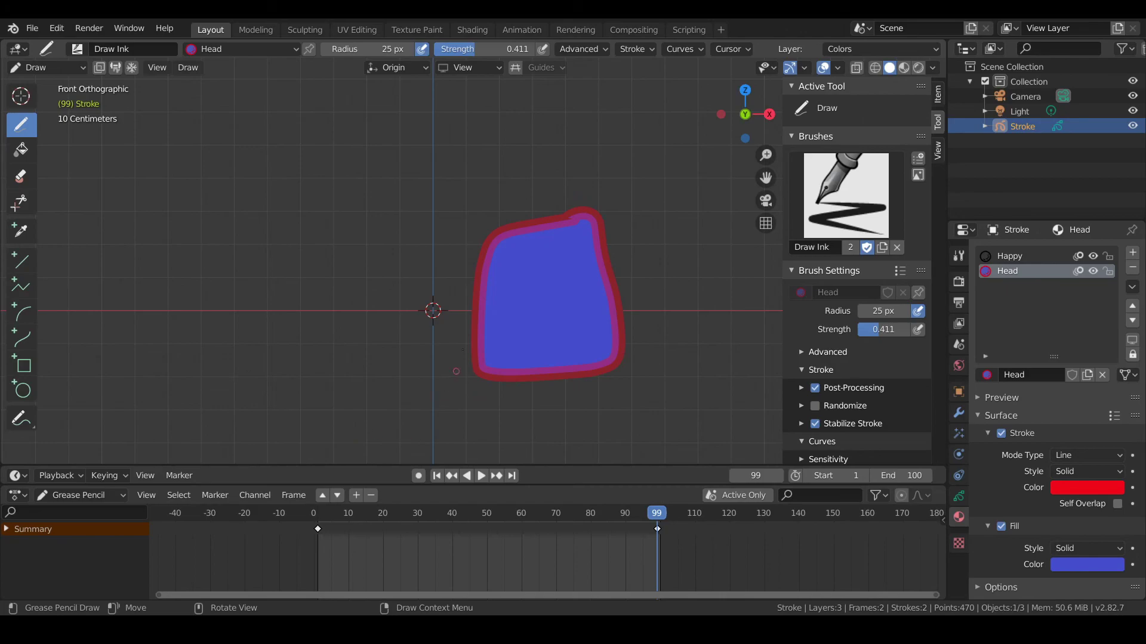
- Interpolate the sequence between the oval at frame 1 and the square at frame 99, and scrub back to frame 0
drag(658, 512, 548, 518)
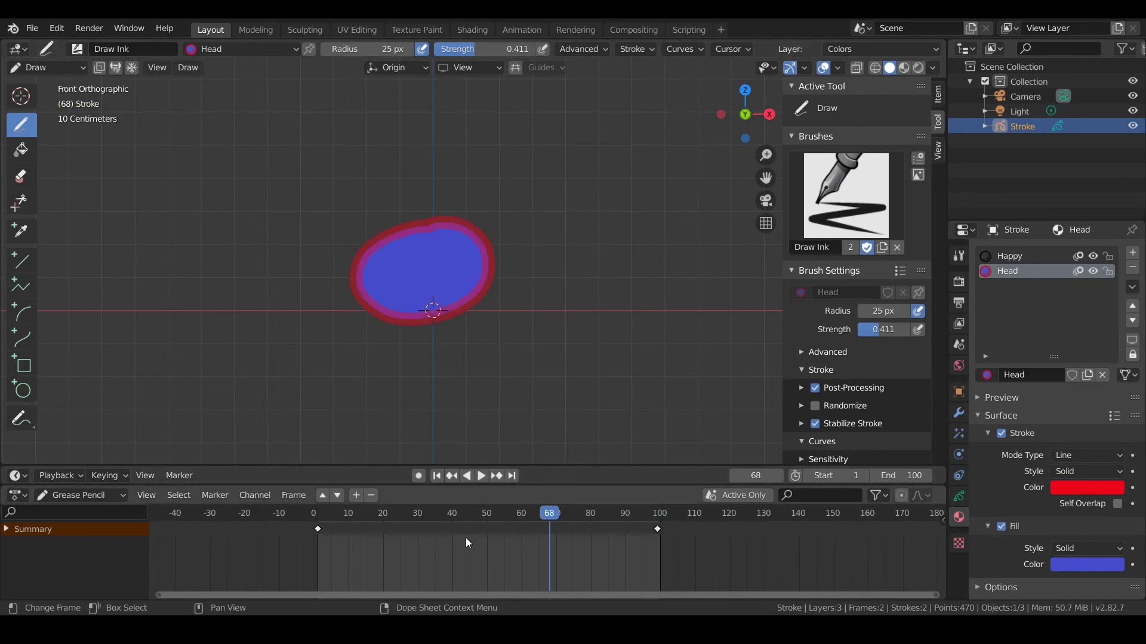
key(ctrl+shift+e)
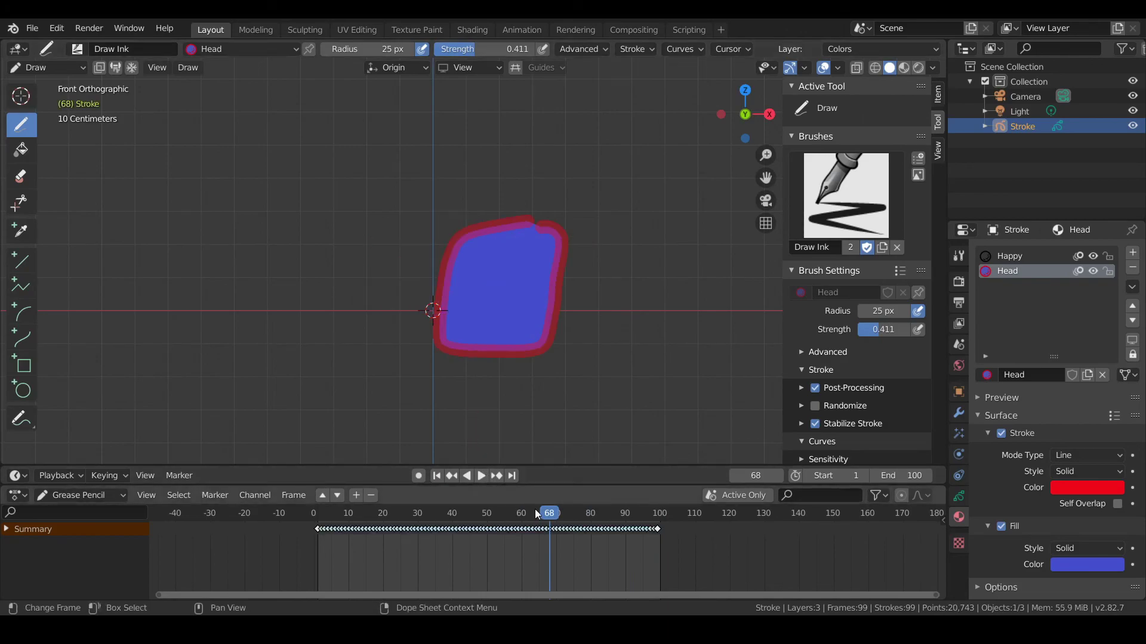
key(space)
drag(497, 536, 314, 532)
key(space)
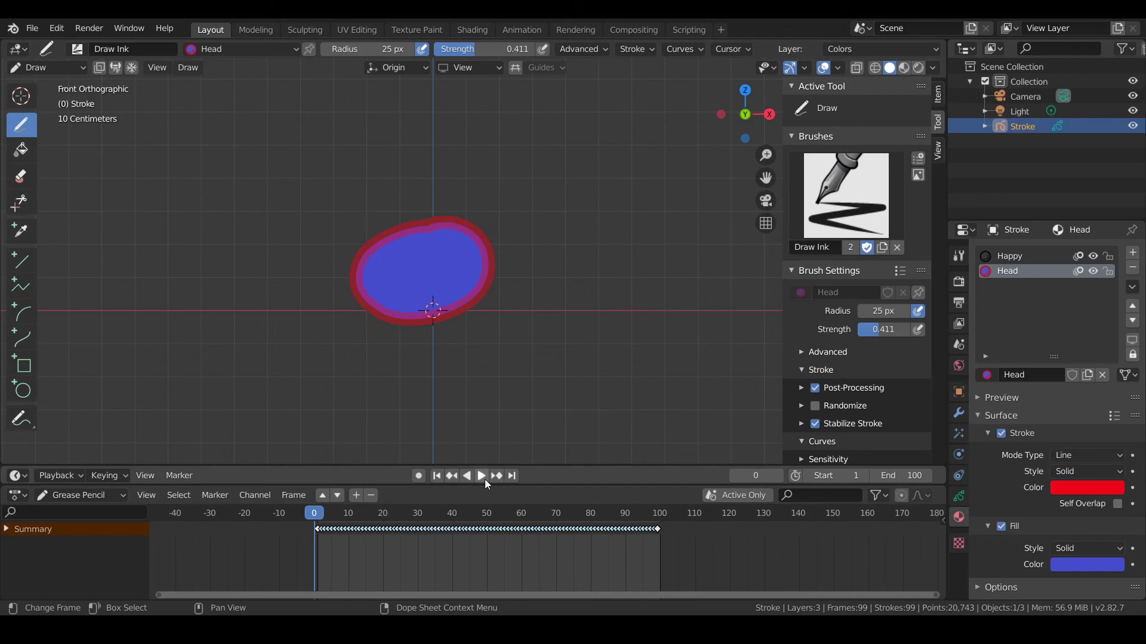
- Play and pause the oval-to-square animation, and undo back to the filled oval with its single keyframe at frame 1
click(484, 478)
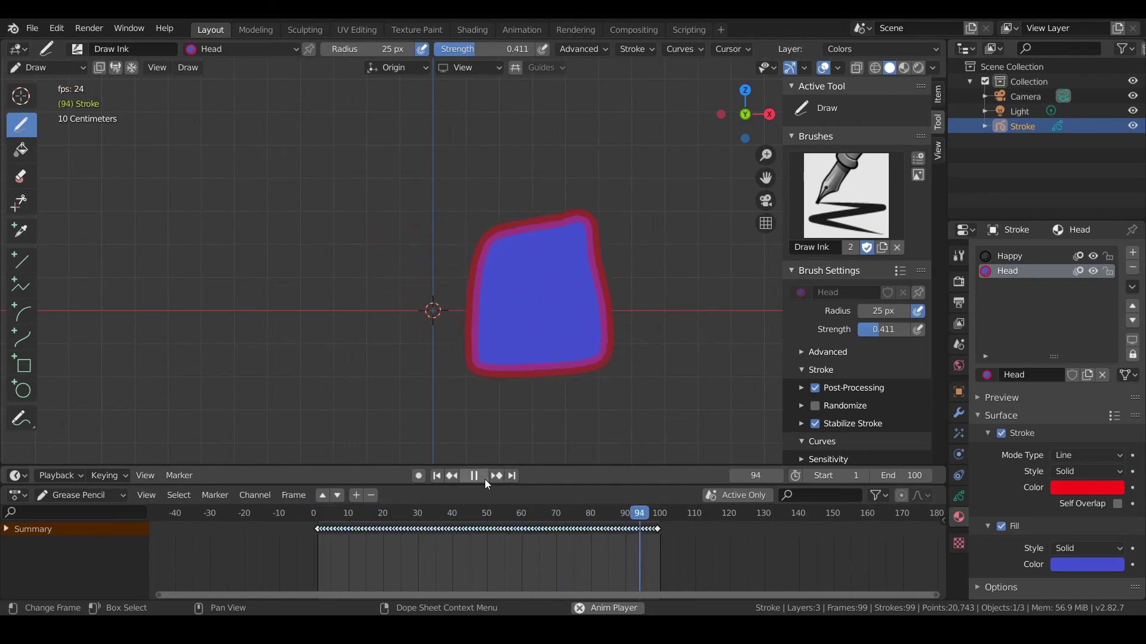
click(484, 479)
key(ctrl+z)
key(ctrl+z)
key(ctrl+z)
key(ctrl+z)
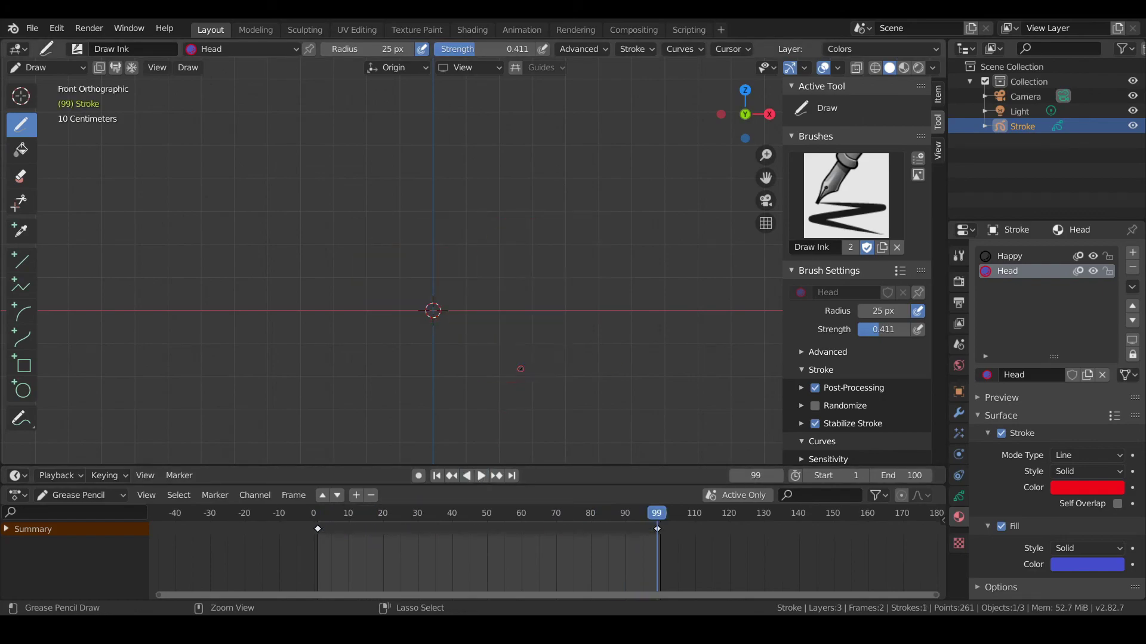
key(ctrl+z)
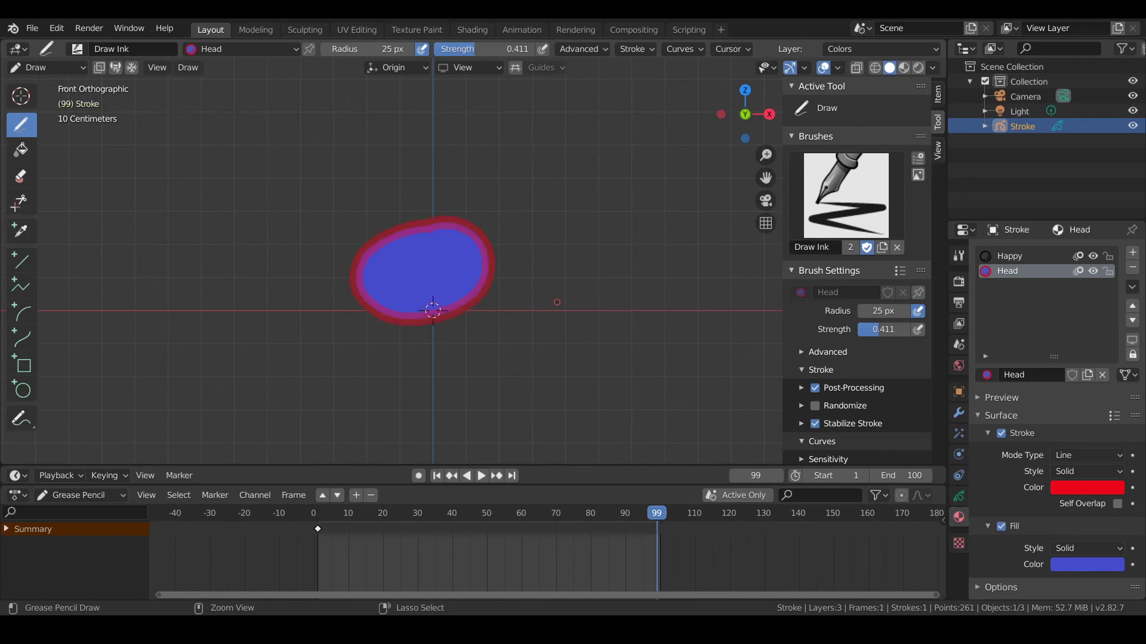
- At frame 99, erase the oval and draw a filled open hand beside the origin with the Draw Ink brush and Head material
click(20, 176)
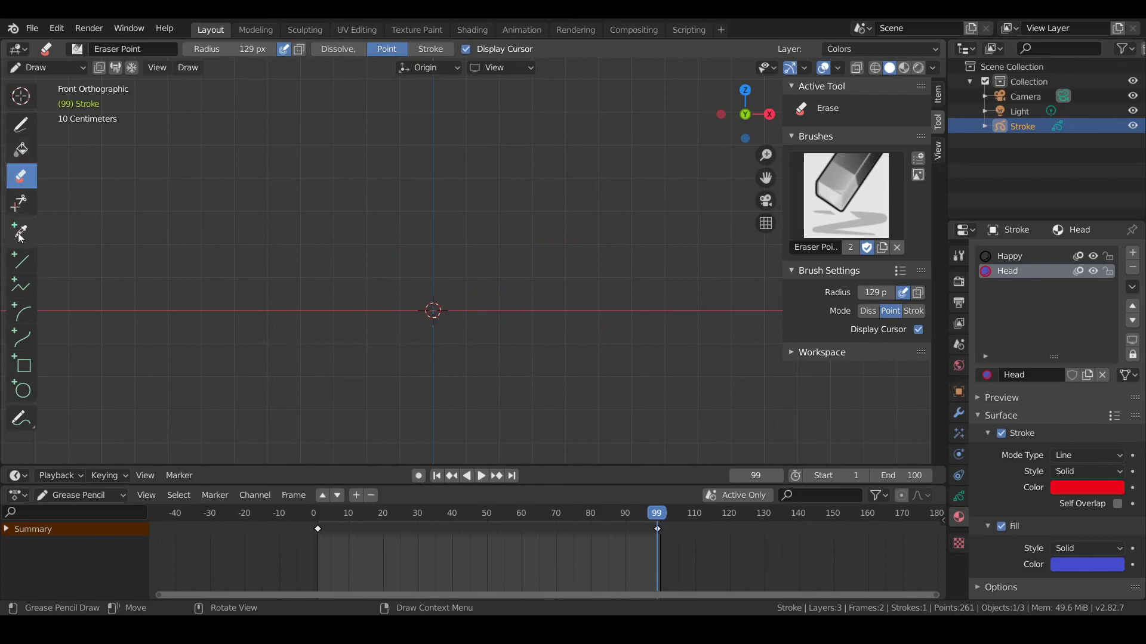
click(20, 124)
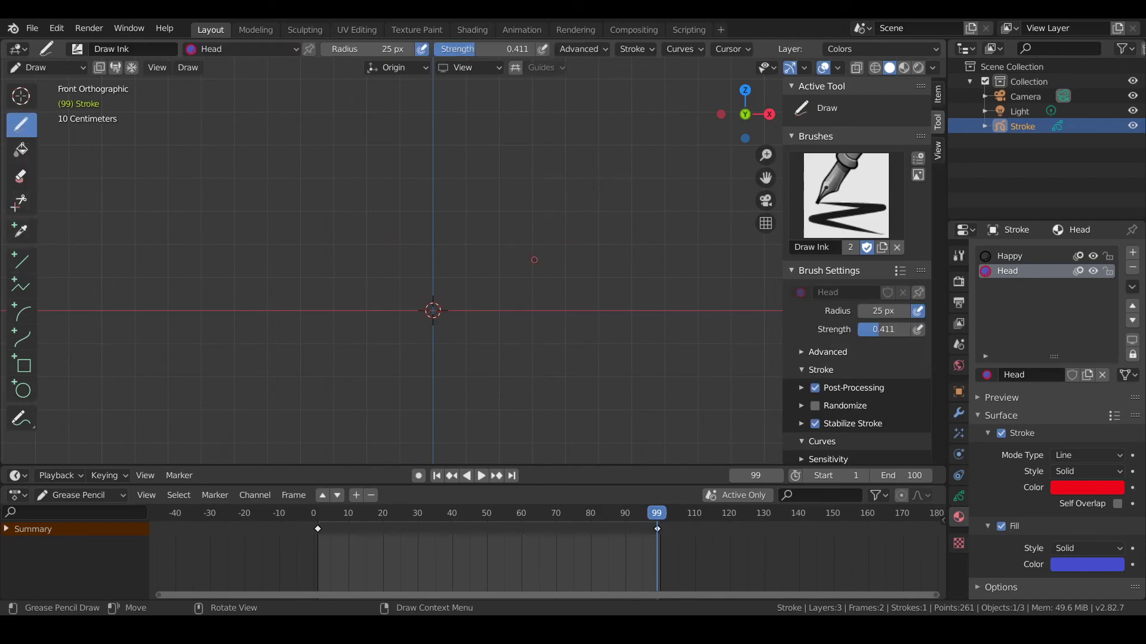
mouse_move(513, 320)
mouse_down()
mouse_move(463, 216)
mouse_move(532, 339)
mouse_move(552, 242)
mouse_move(537, 125)
mouse_move(570, 268)
mouse_move(599, 200)
mouse_move(593, 118)
mouse_move(627, 179)
mouse_move(597, 262)
mouse_move(647, 245)
mouse_move(668, 161)
mouse_move(692, 212)
mouse_move(674, 266)
mouse_move(734, 281)
mouse_move(686, 331)
mouse_move(612, 350)
mouse_up()
drag(522, 343, 524, 345)
- From frame 82, interpolate the sequence between the oval at frame 1 and the hand at frame 99, and play the result
drag(652, 514, 598, 517)
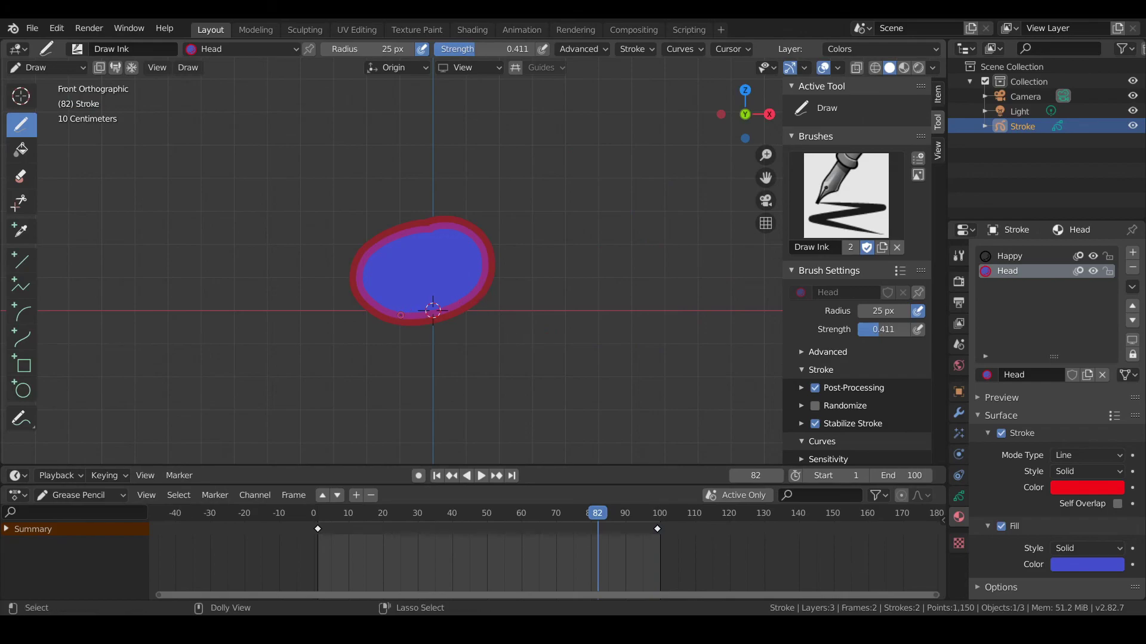
key(ctrl+shift+e)
click(480, 475)
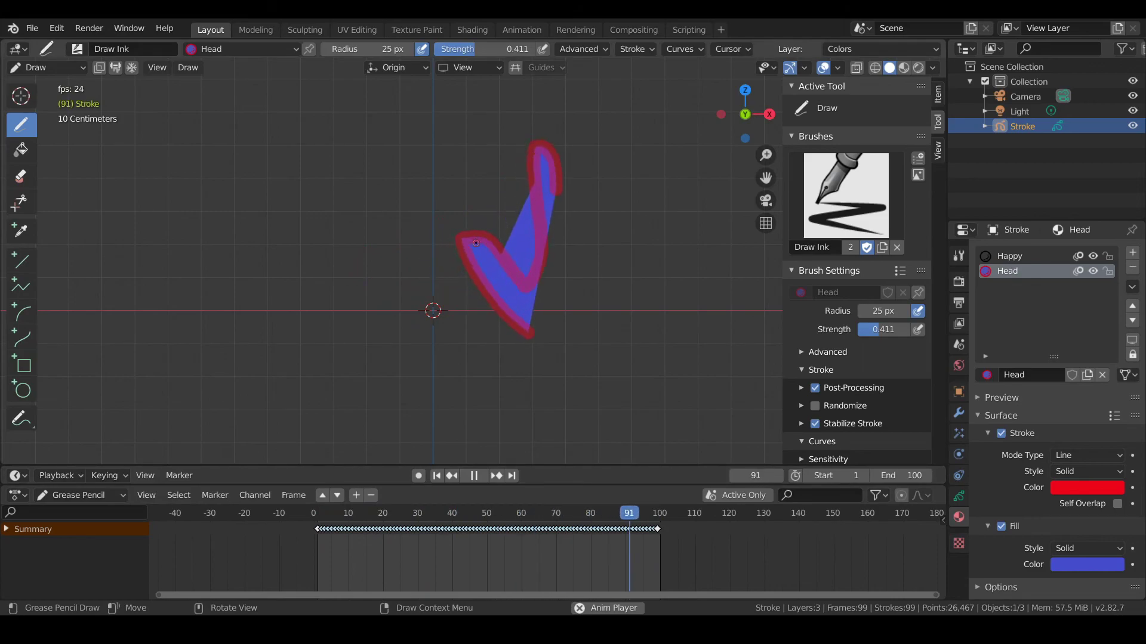
click(473, 476)
- Replay the oval-to-hand animation several times to examine its in-between shapes, pausing at frame 99 and finally at frame 49
click(473, 477)
click(473, 477)
click(477, 475)
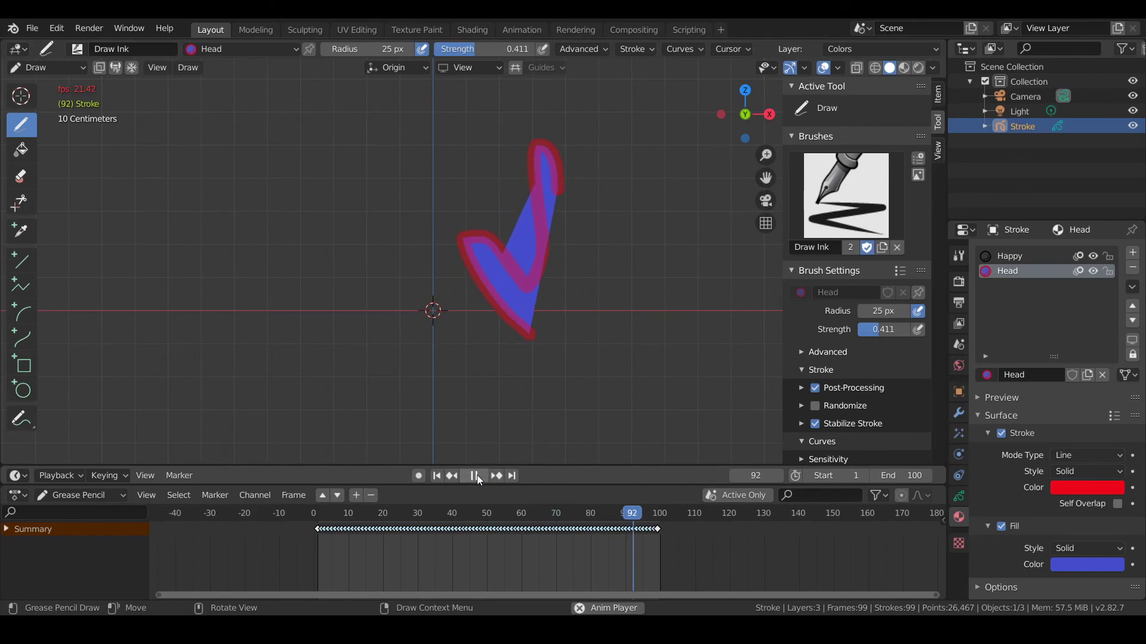
click(472, 474)
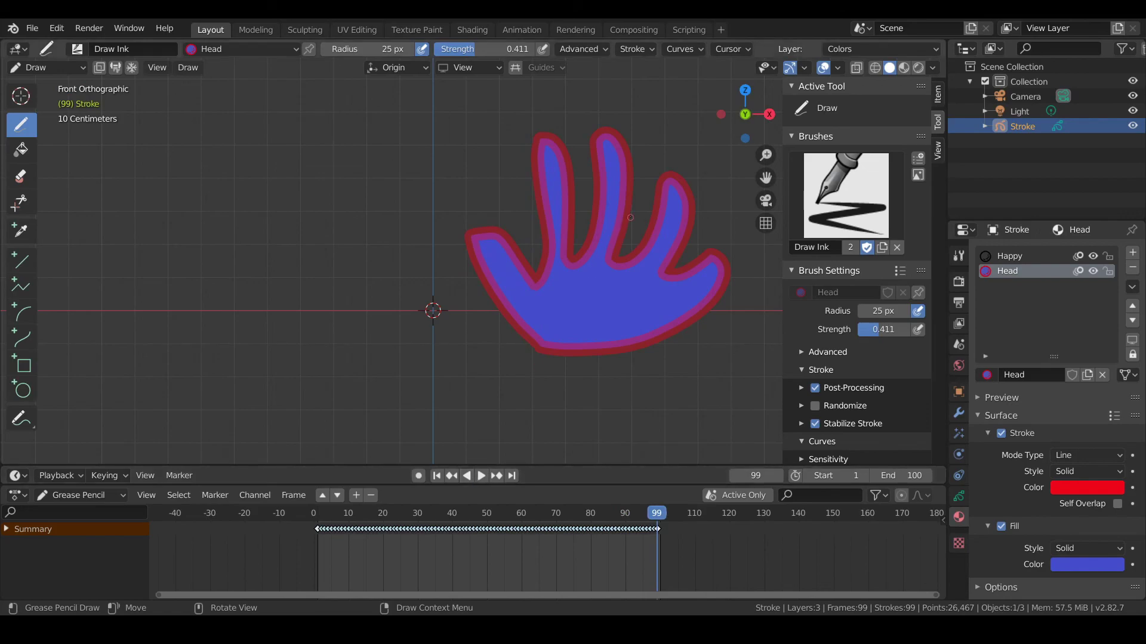
shift+middle_drag(630, 217, 519, 216)
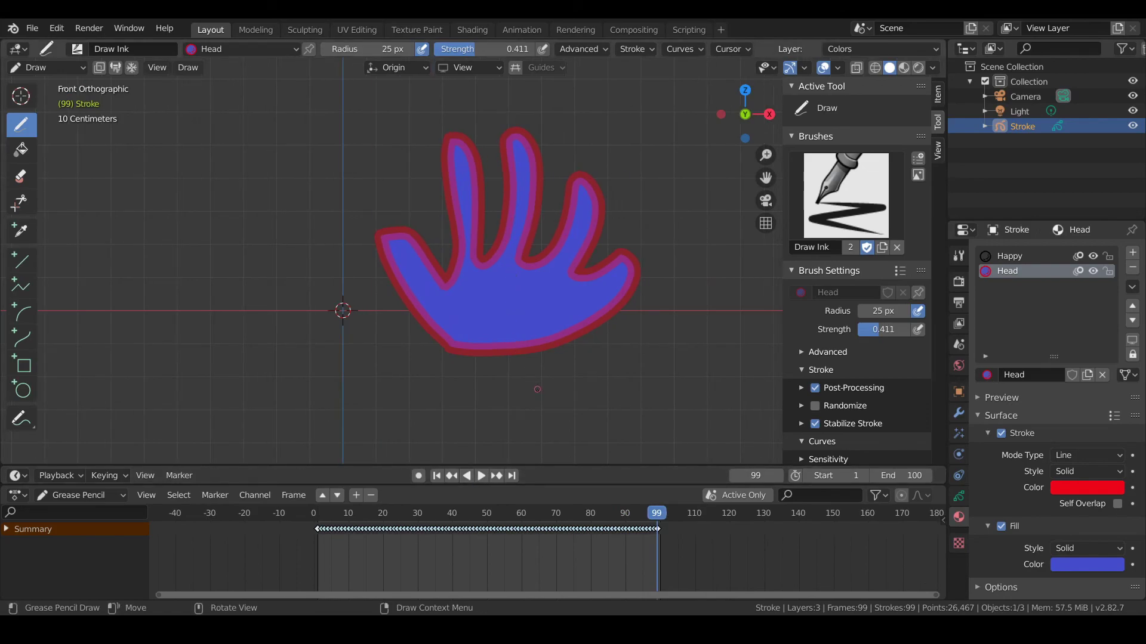
click(481, 474)
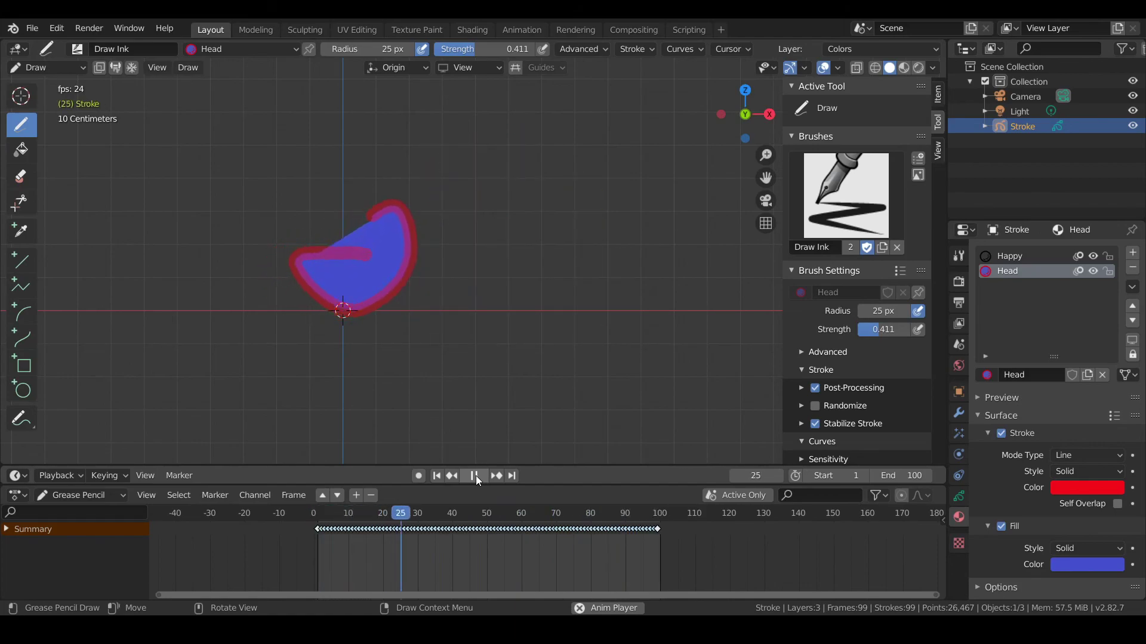
click(477, 479)
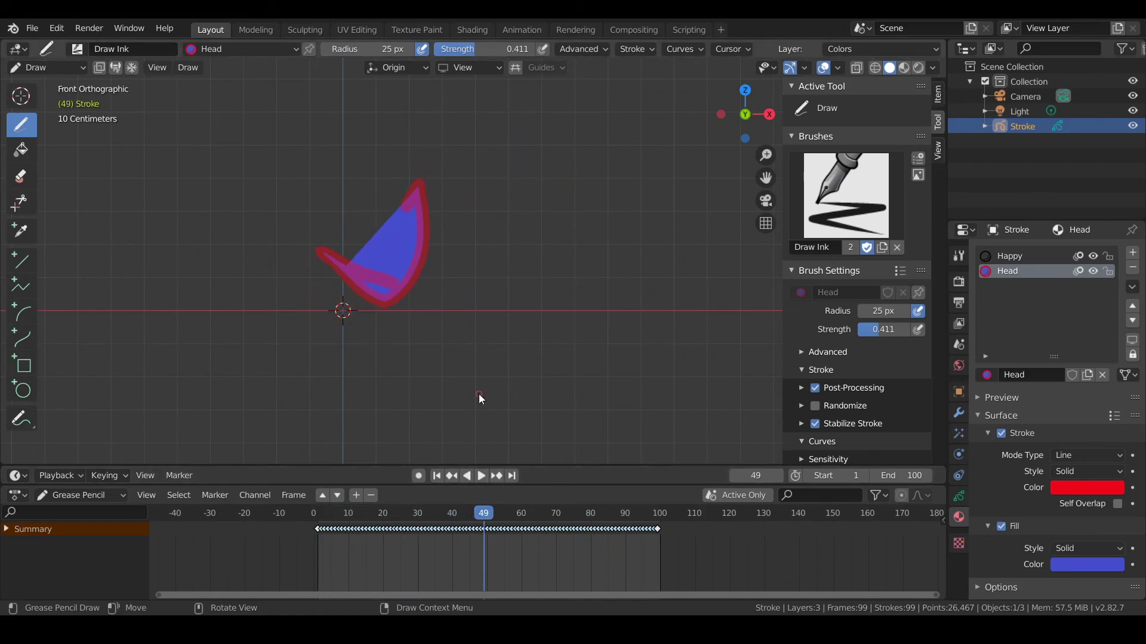